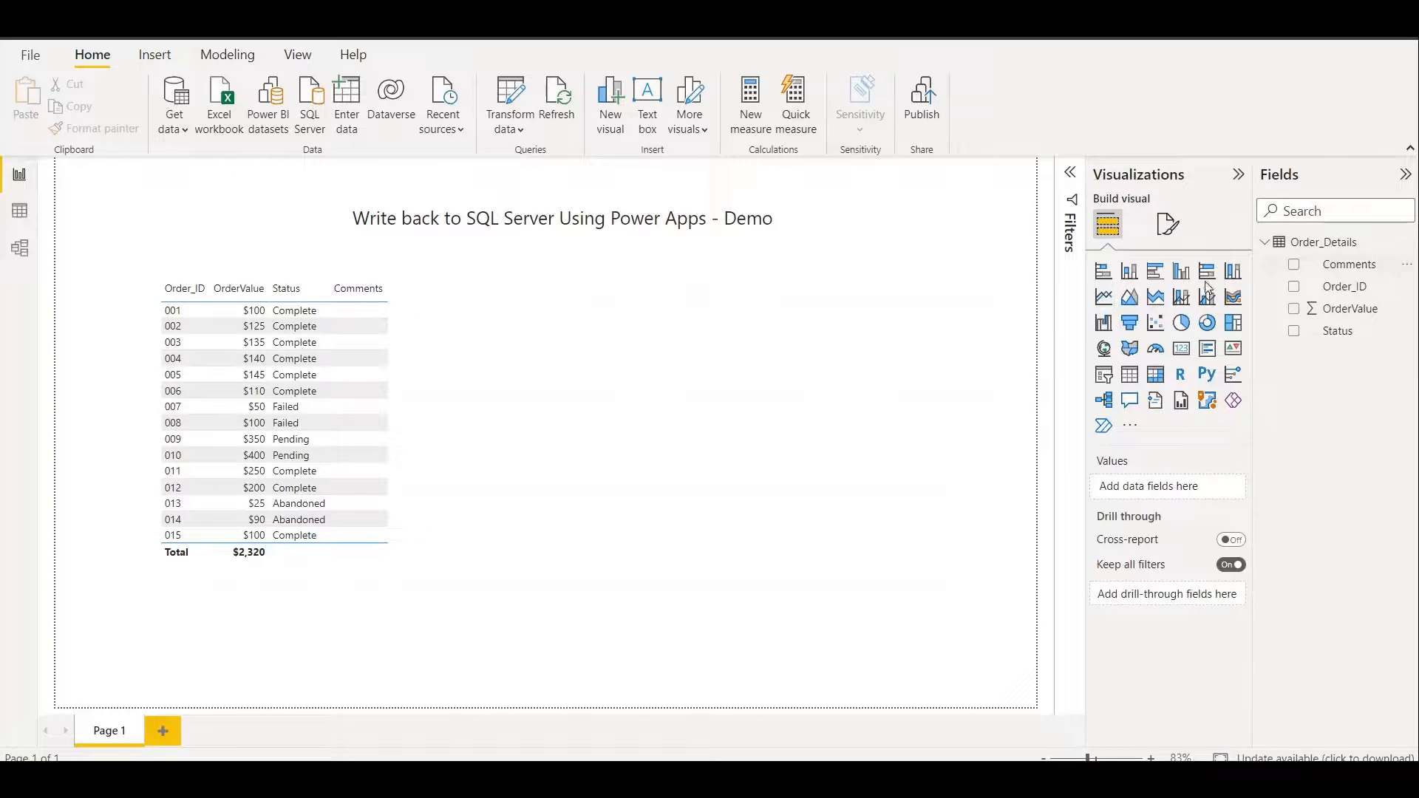
Examine the Order_Details table's columns in the data view and return to the report page.
left_click(19, 212)
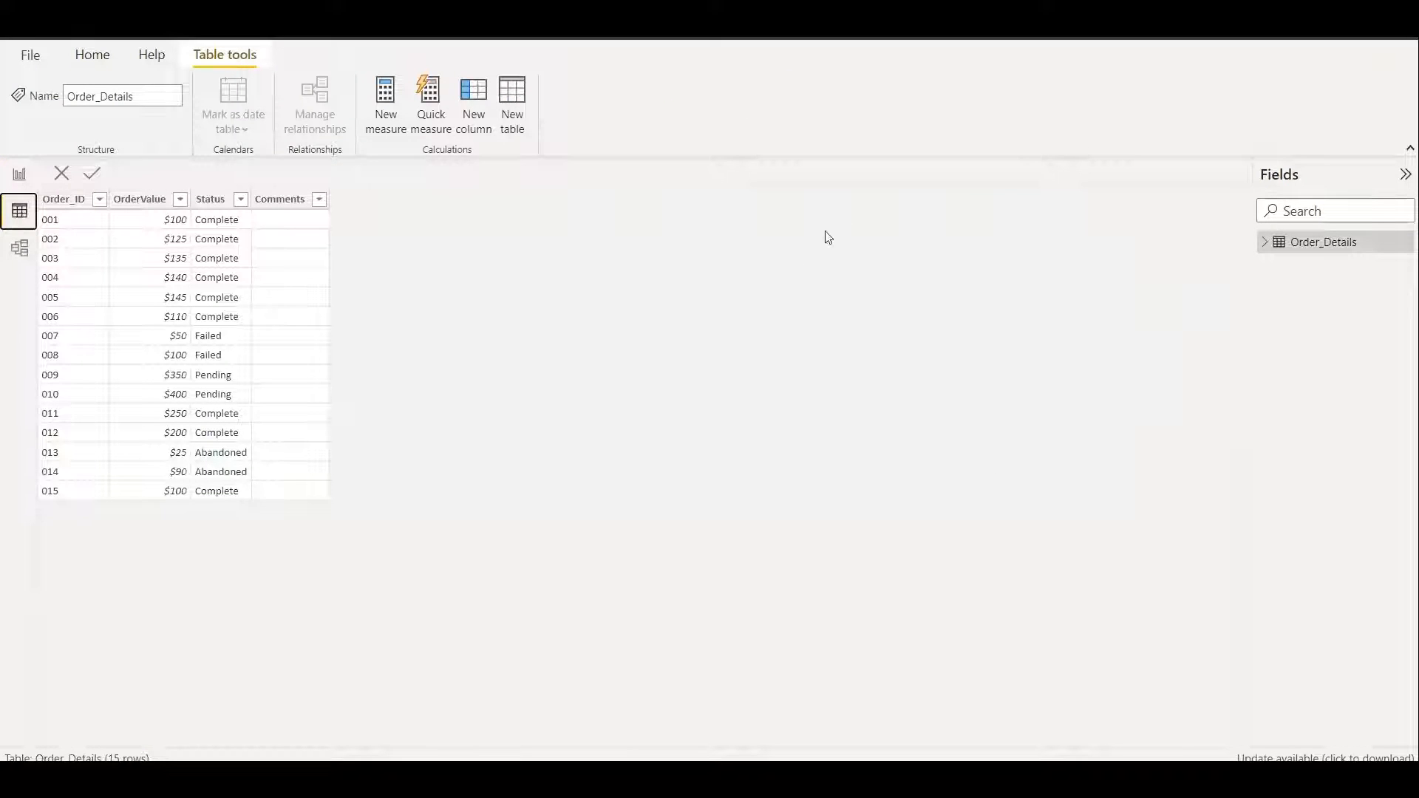
left_click(145, 199)
left_click(230, 204)
left_click(20, 176)
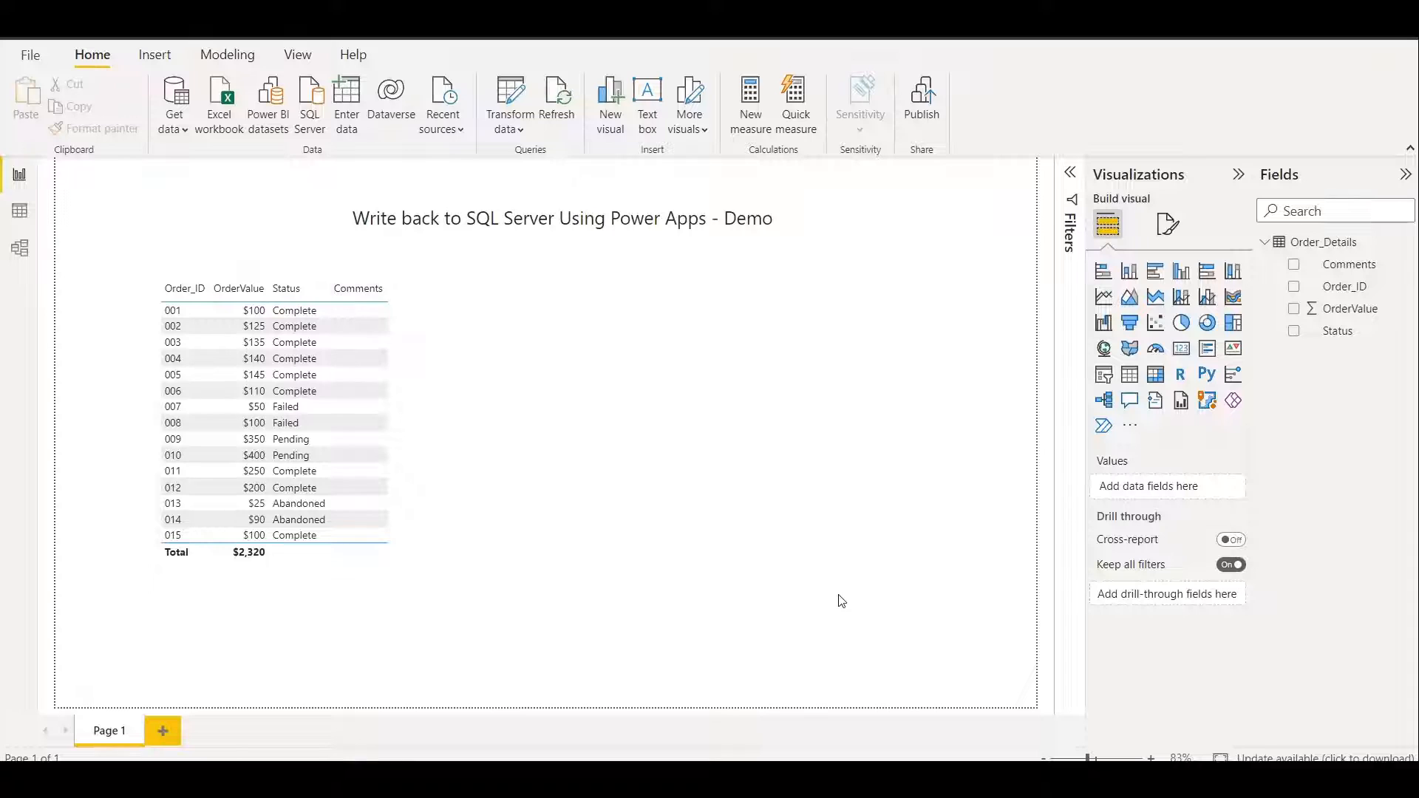
Add a Power Apps visual to the report, place it beside the orders table and enlarge its height.
left_click(1232, 401)
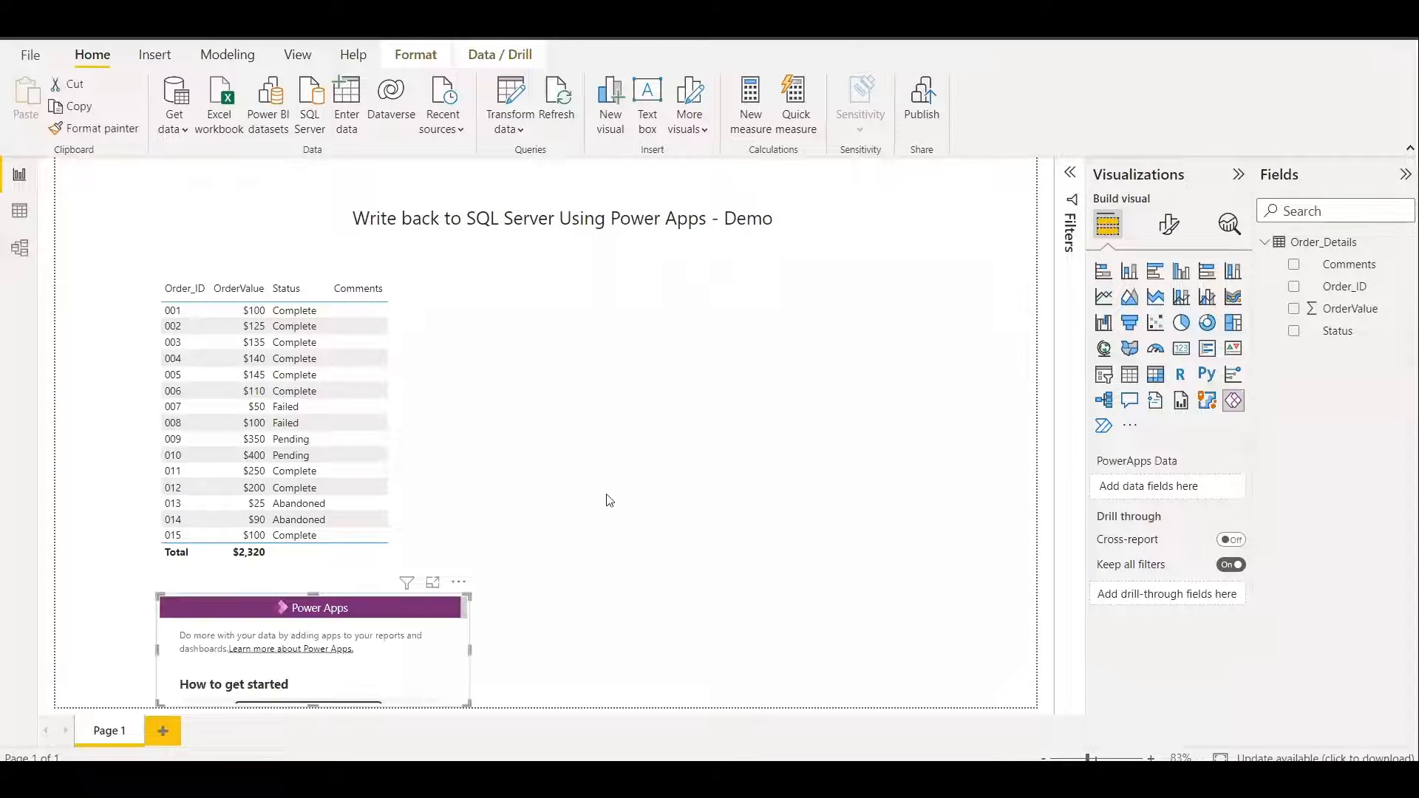
left_click_drag(461, 579, 987, 380)
left_click_drag(845, 503, 847, 618)
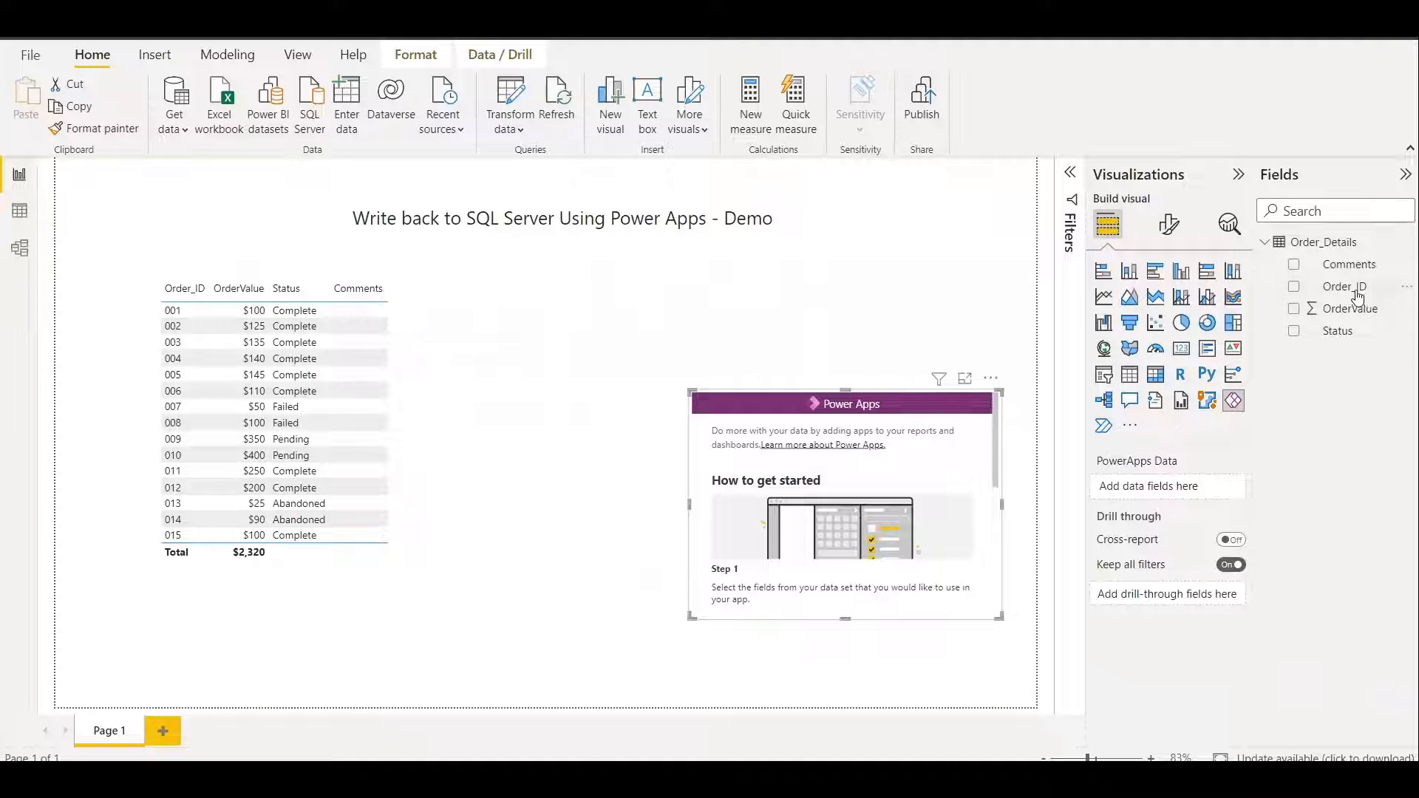
Add the Order_ID field to the Power Apps visual and create a new app from it, skipping the welcome dialog.
left_click_drag(1353, 294, 1175, 491)
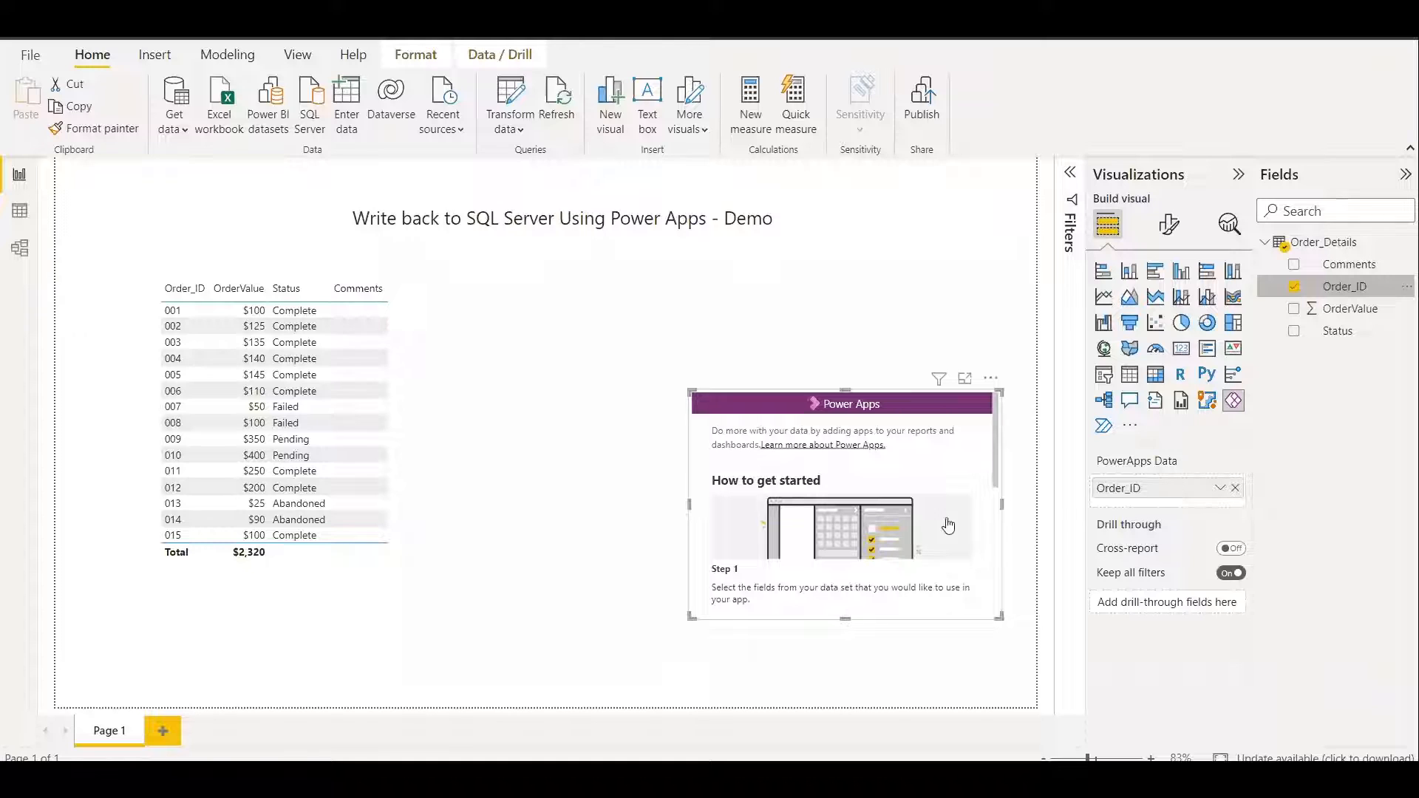
left_click(1018, 484)
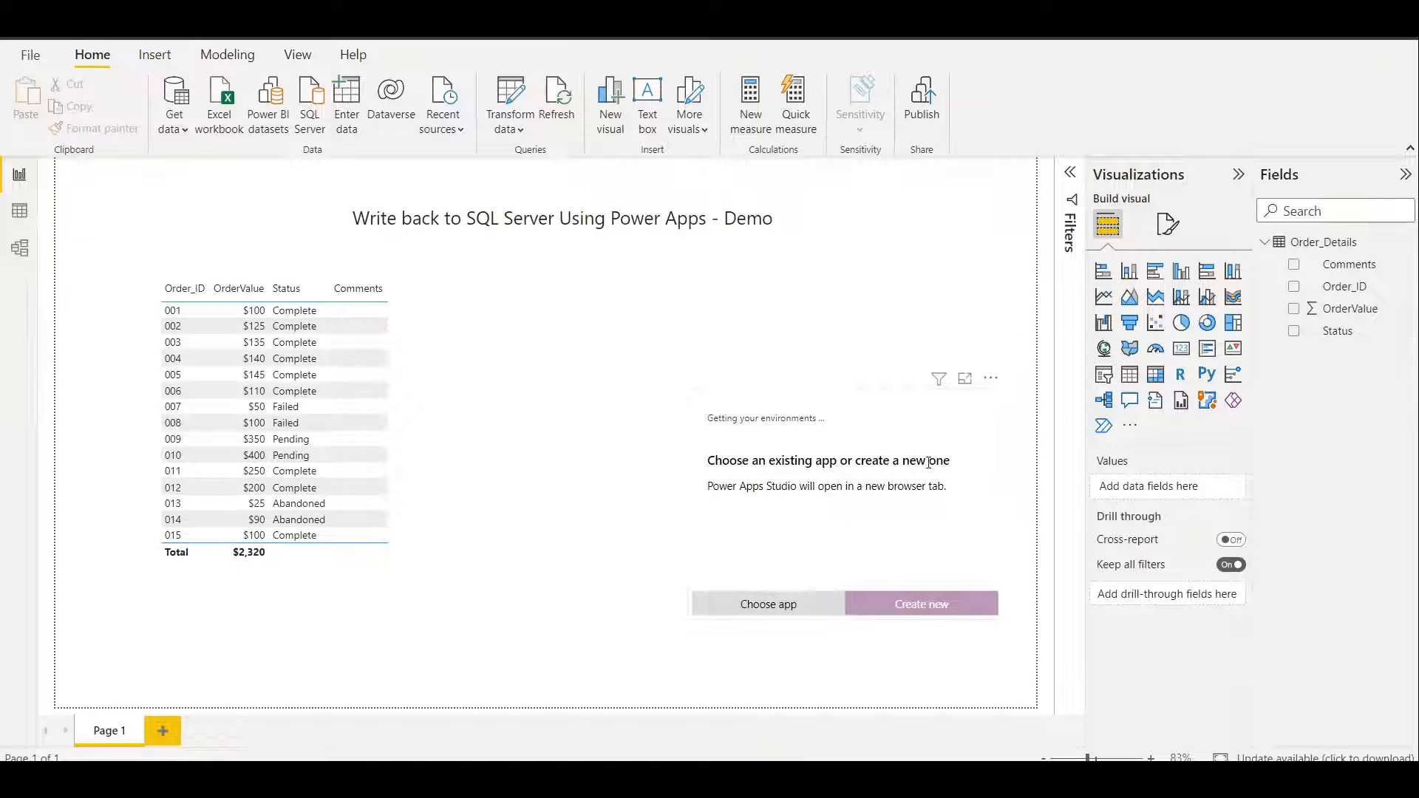
left_click(924, 605)
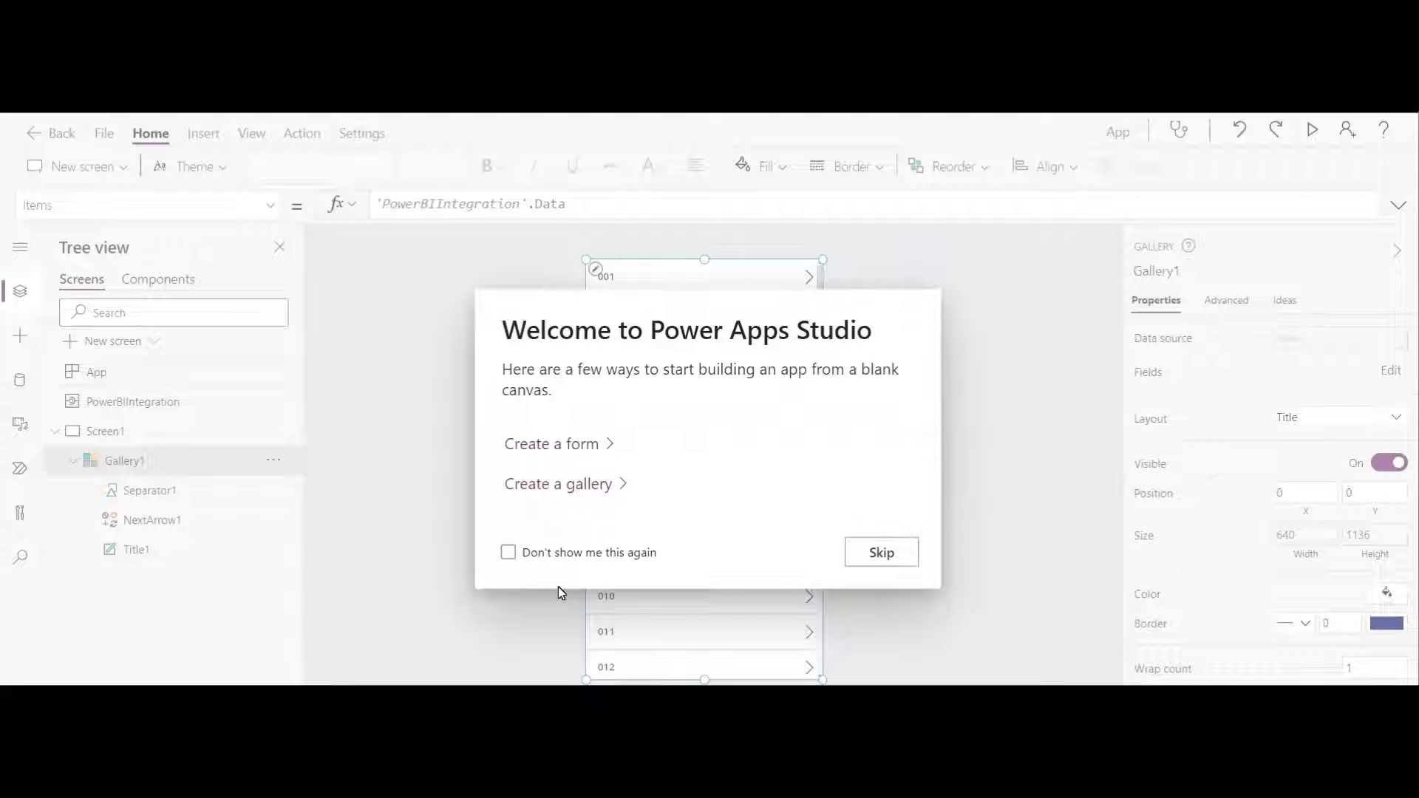
left_click(884, 554)
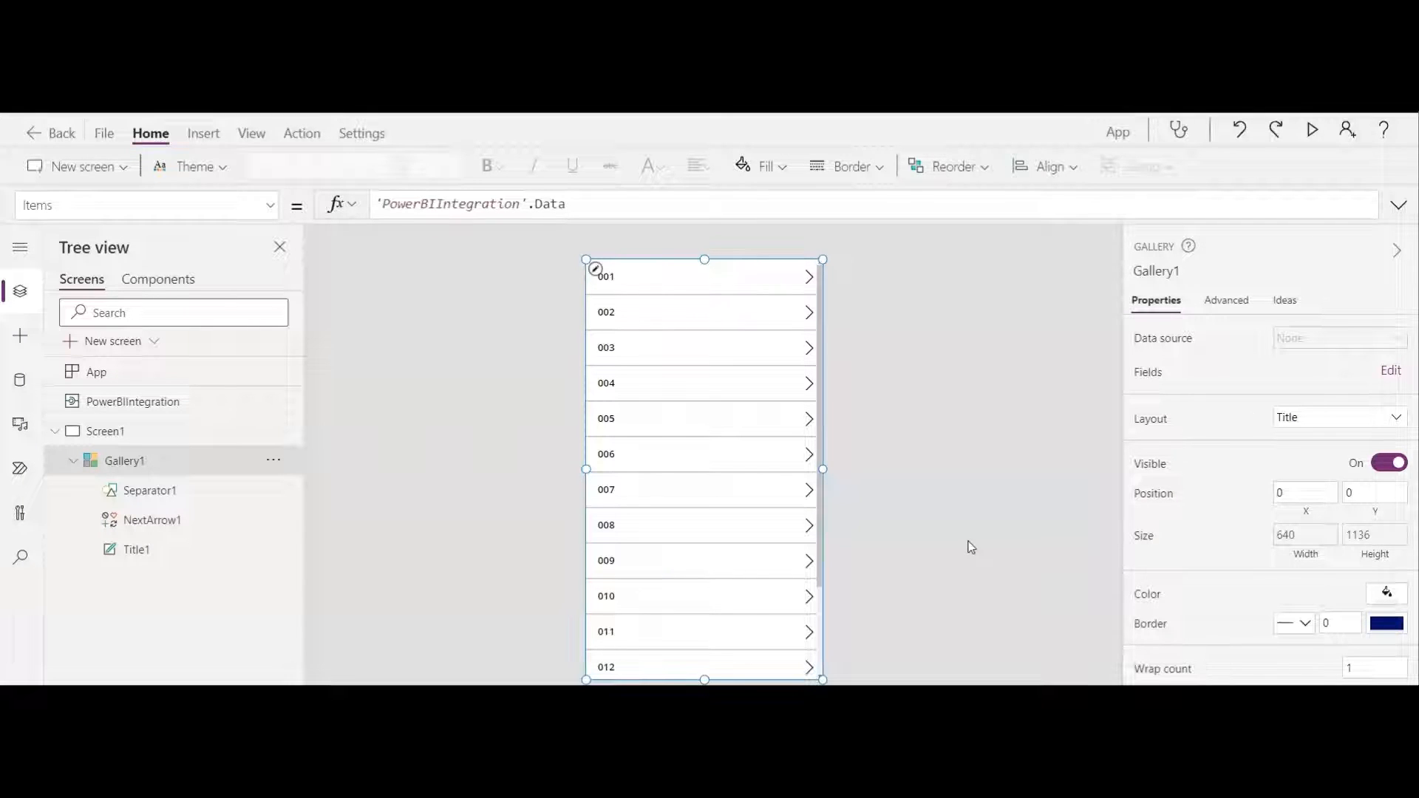
Add a new screen to the app using the Form template.
left_click(971, 547)
left_click(116, 166)
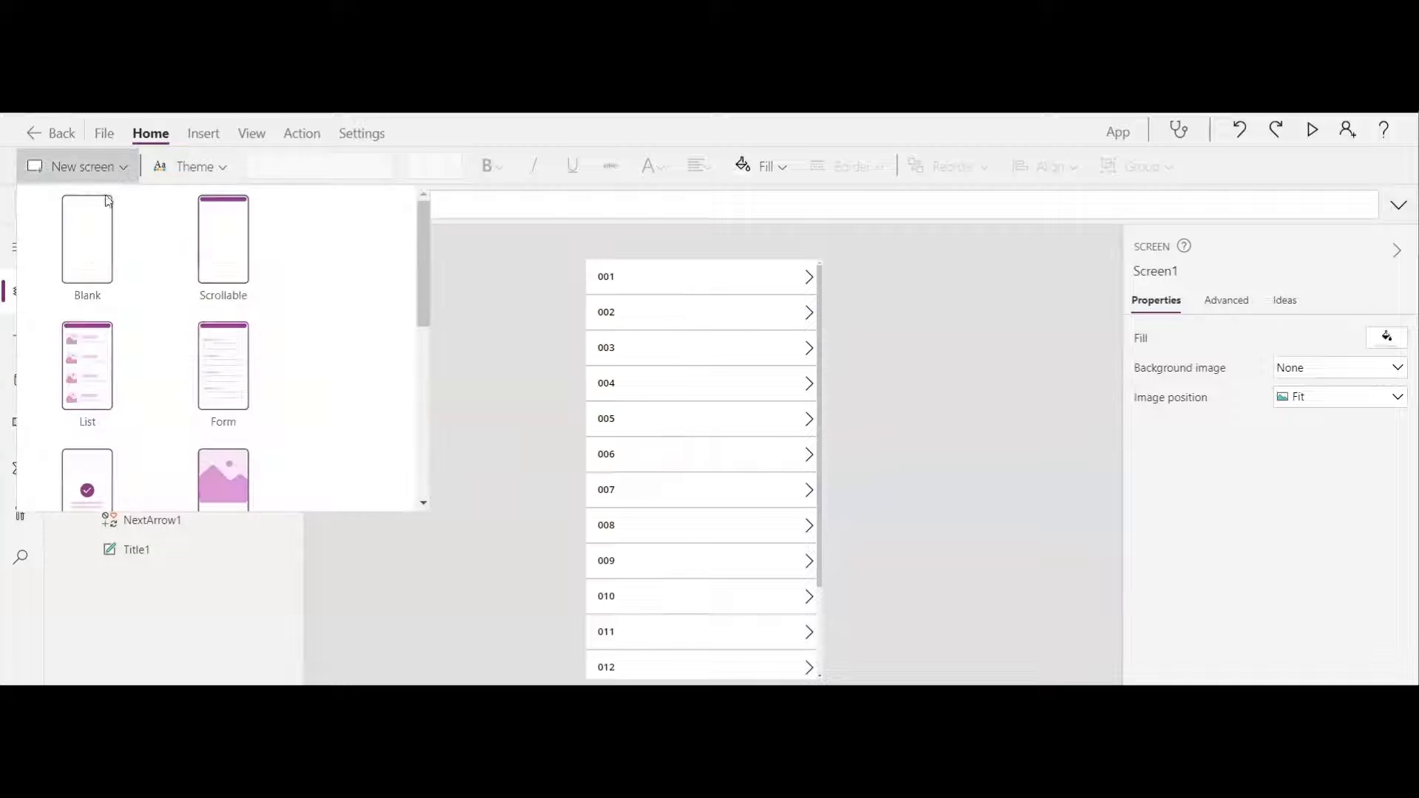
left_click(231, 380)
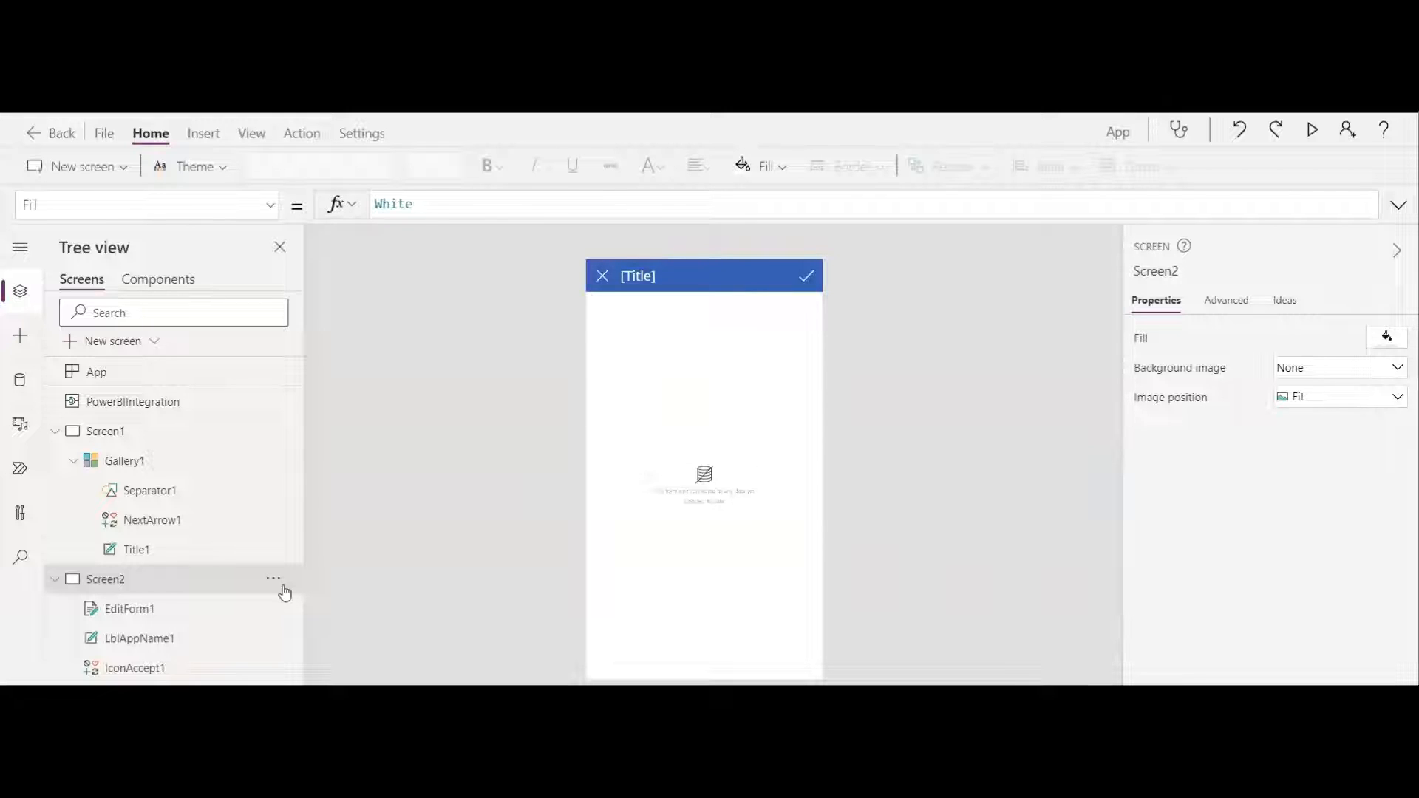
Search the app's data sources for "sql" and start adding a new SQL Server connection.
left_click(21, 381)
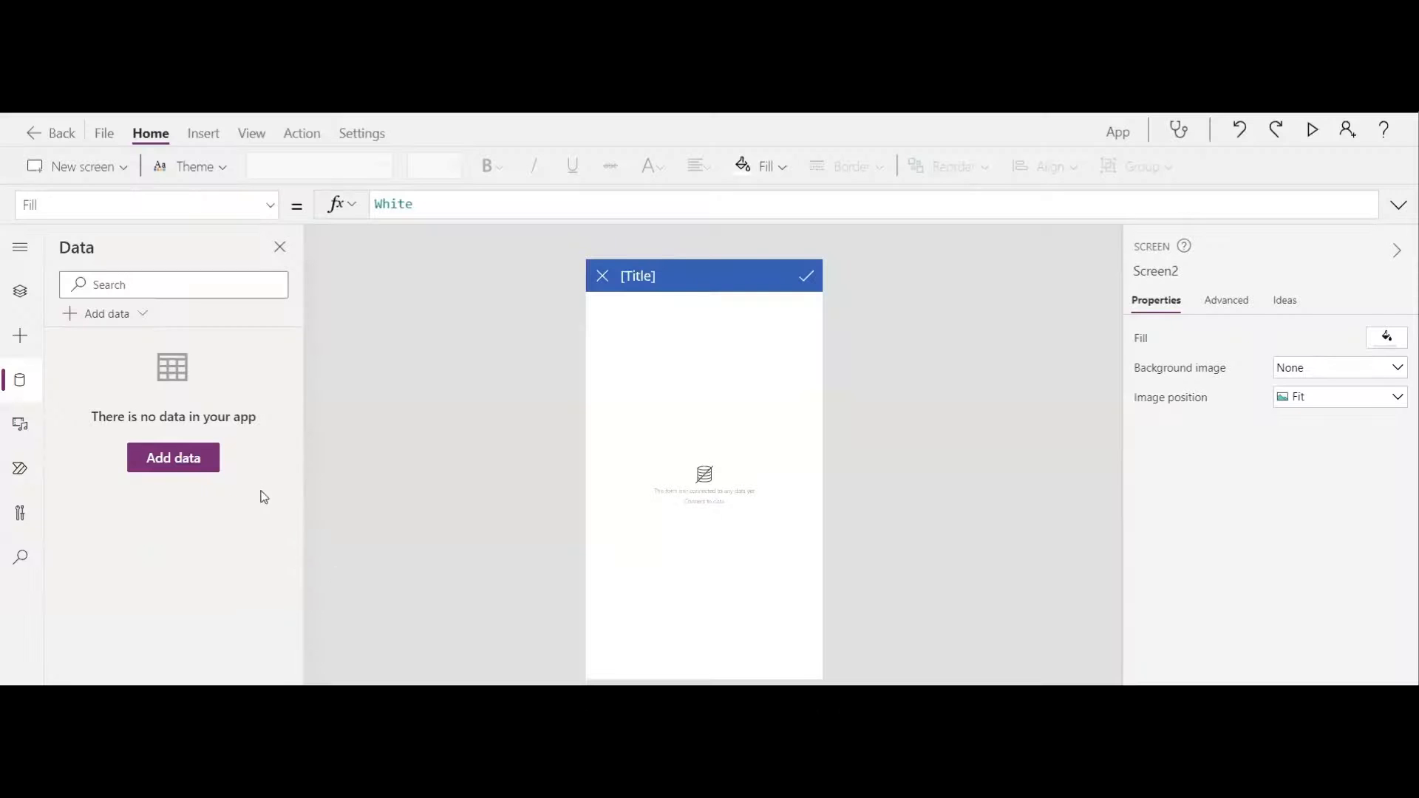
left_click(155, 459)
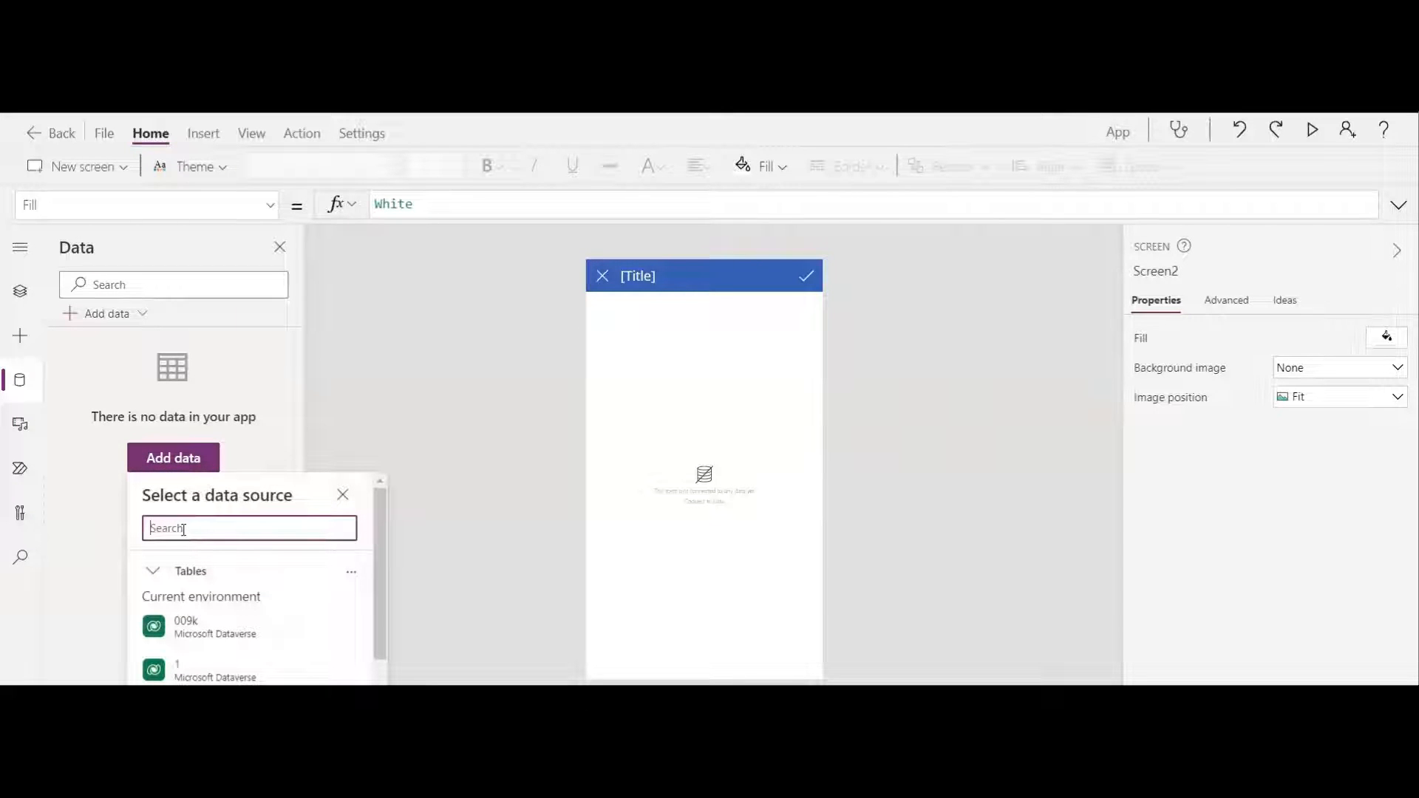
type("sql")
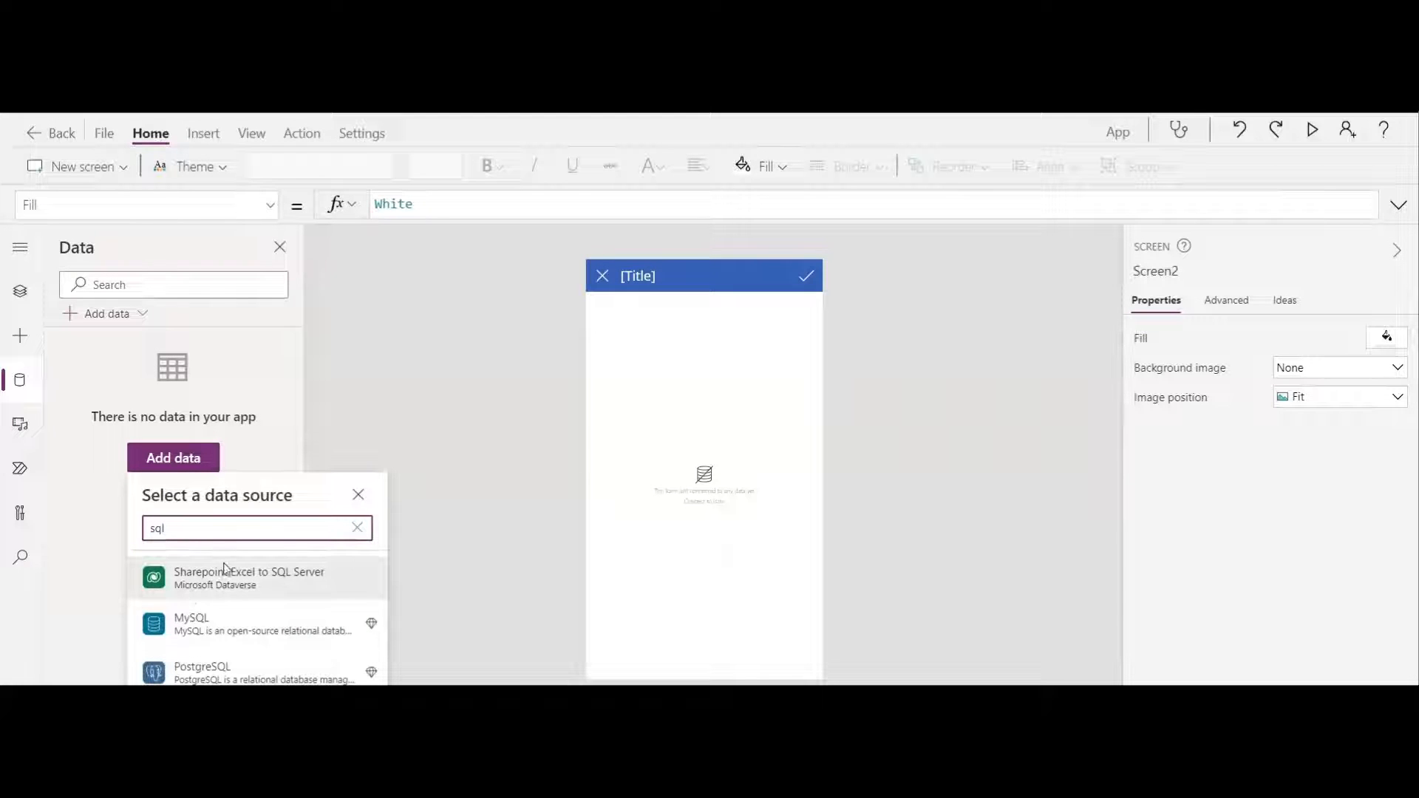
key("Down")
key("Down")
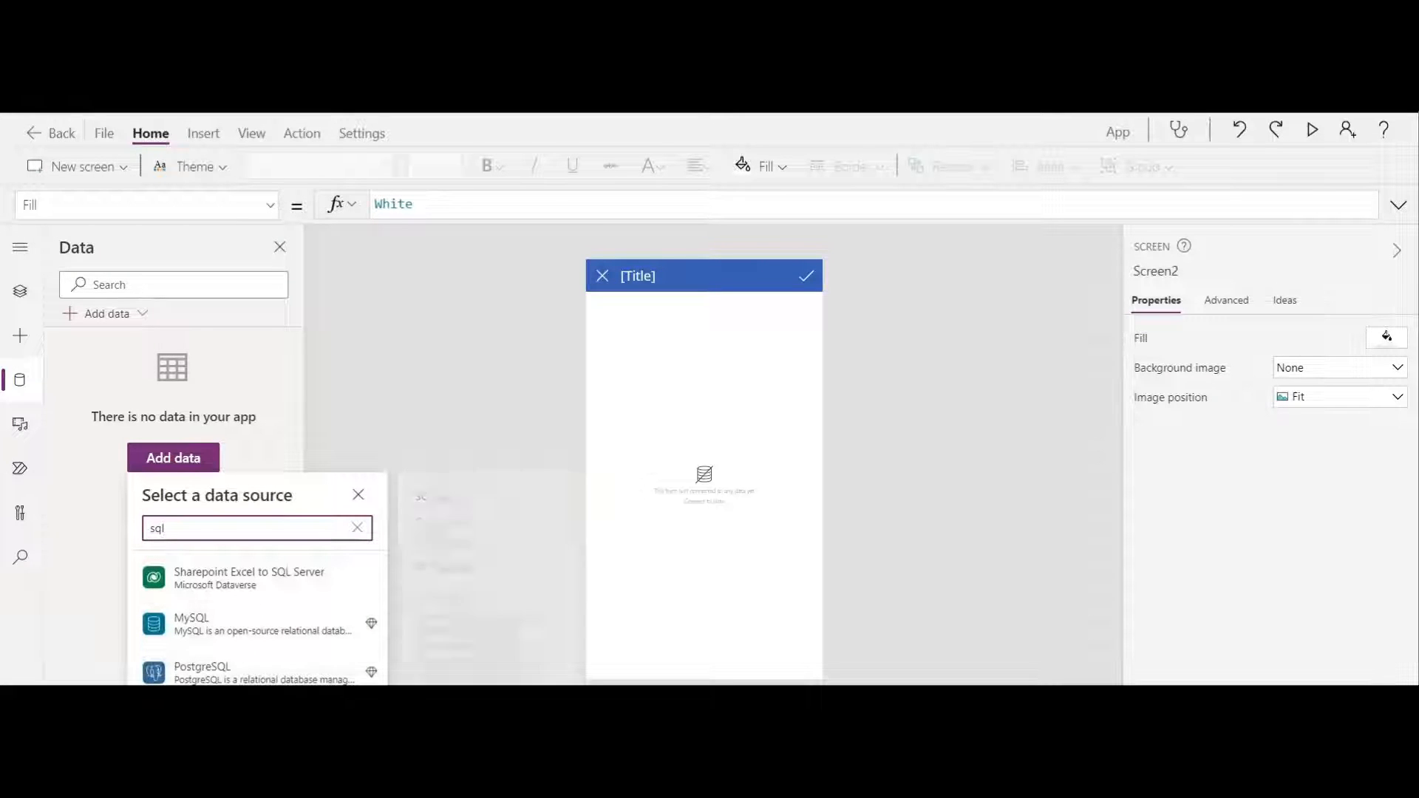
left_click(275, 713)
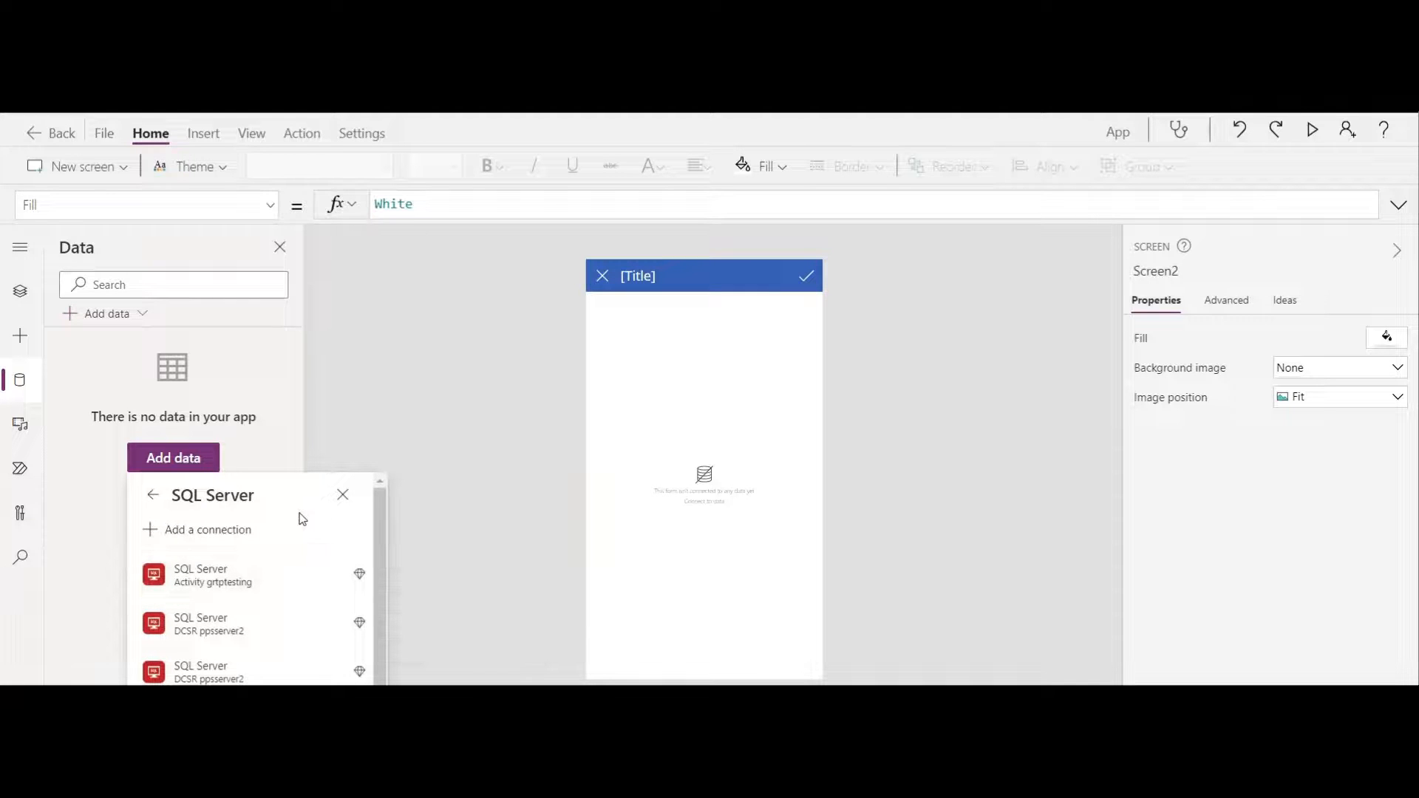
left_click(214, 533)
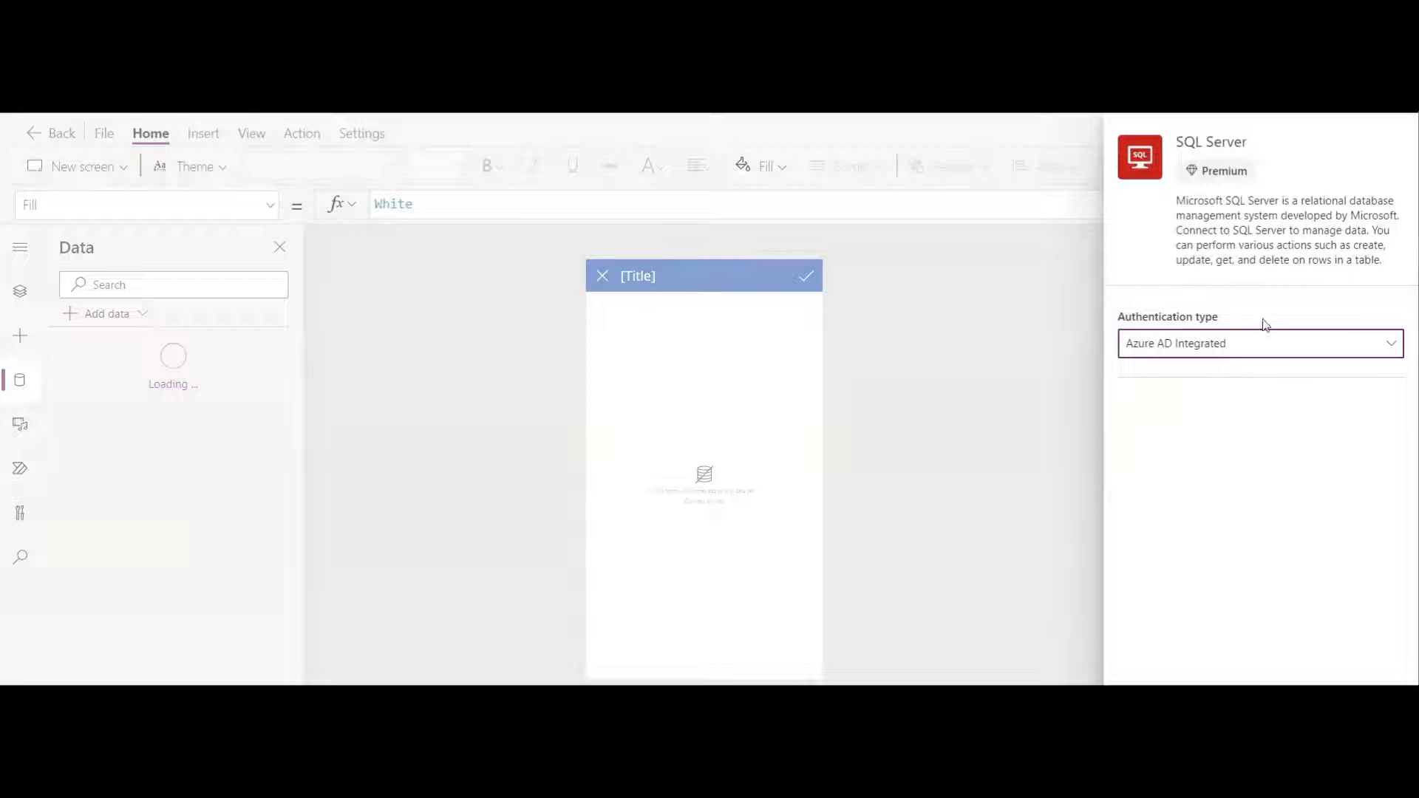
Set the connection to SQL Server Authentication through an on-premises data gateway.
left_click(1355, 357)
left_click(1216, 414)
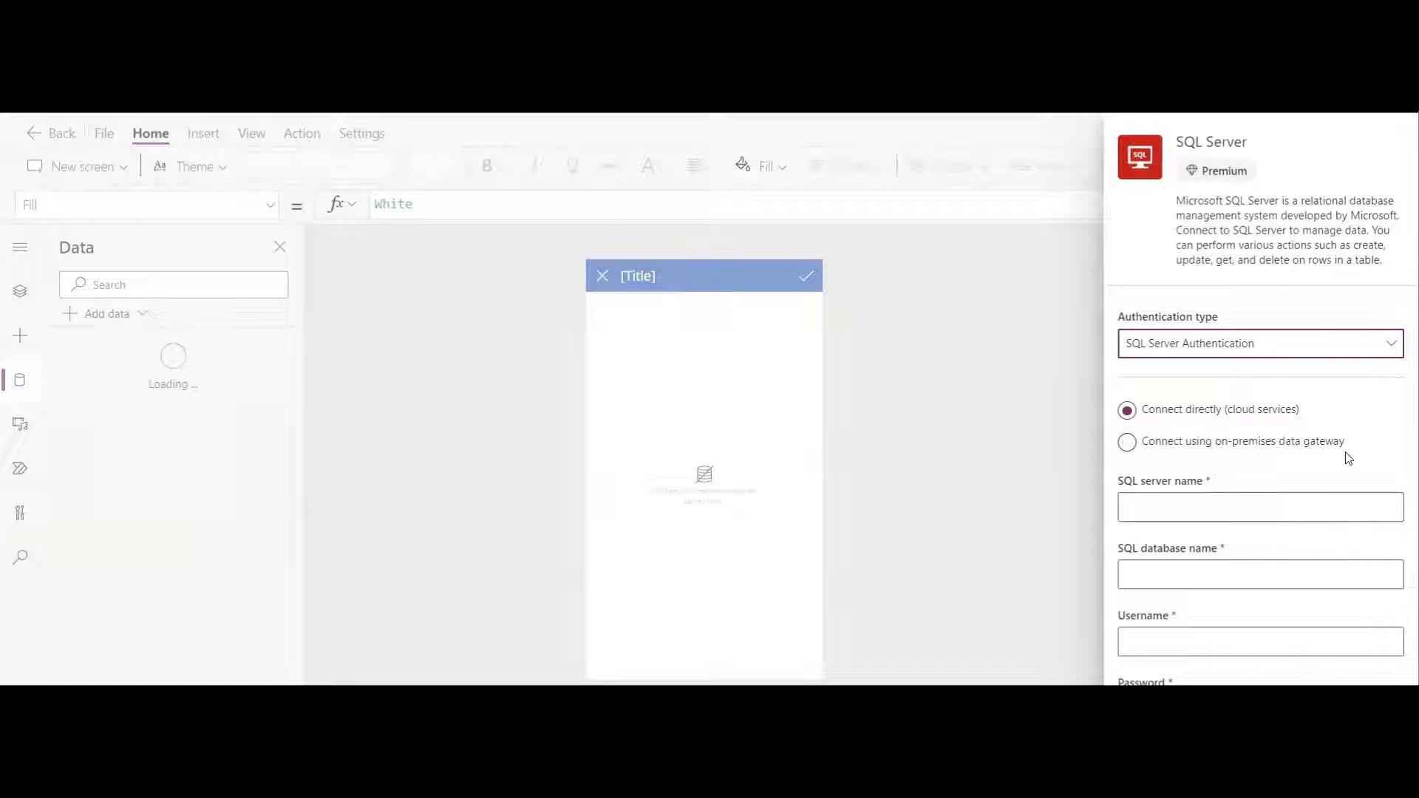
left_click(1129, 446)
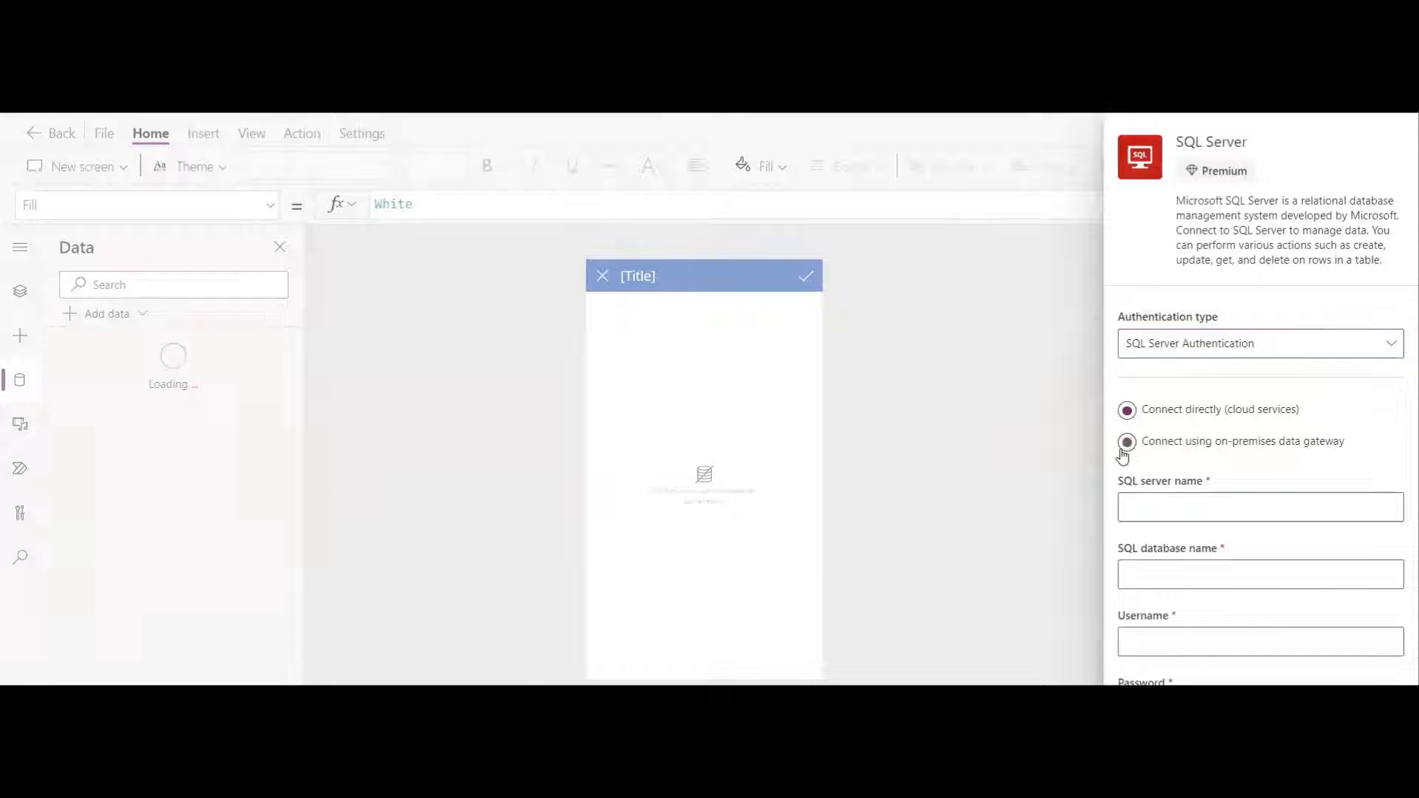
Review the server name, database name, username, password and gateway fields required for the SQL Server connection.
scroll(1165, 503, "down", 3)
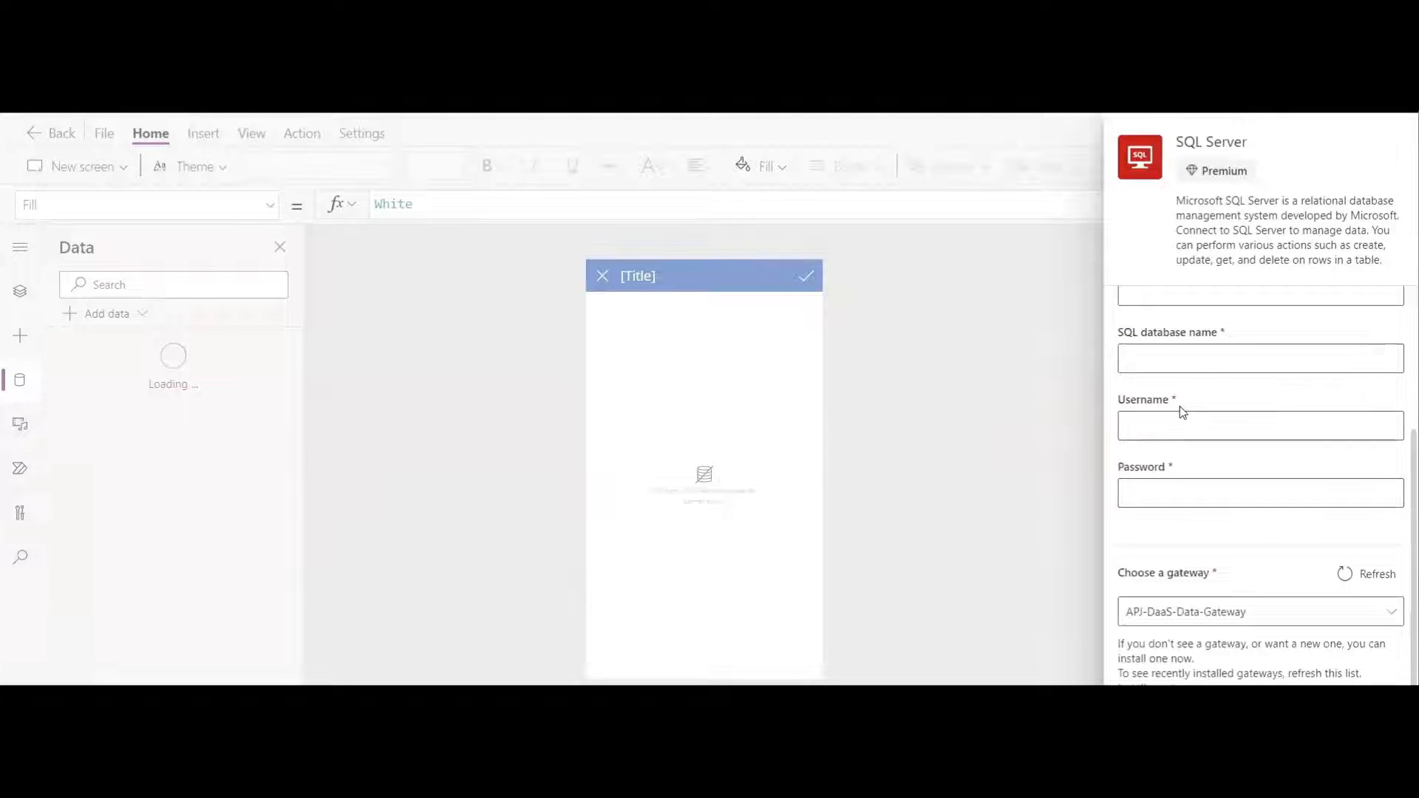
scroll(1219, 409, "up", 3)
left_click(1173, 425)
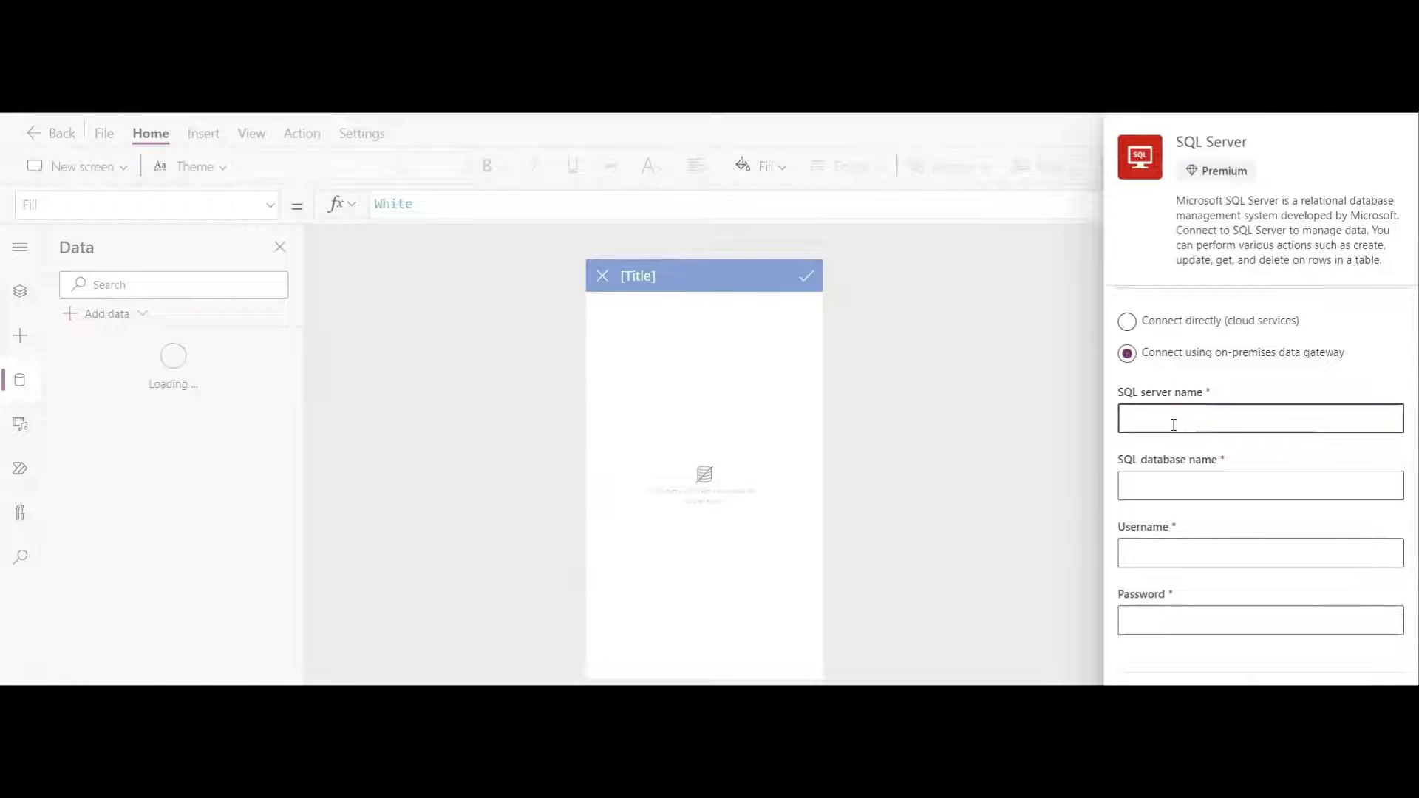
left_click(1158, 483)
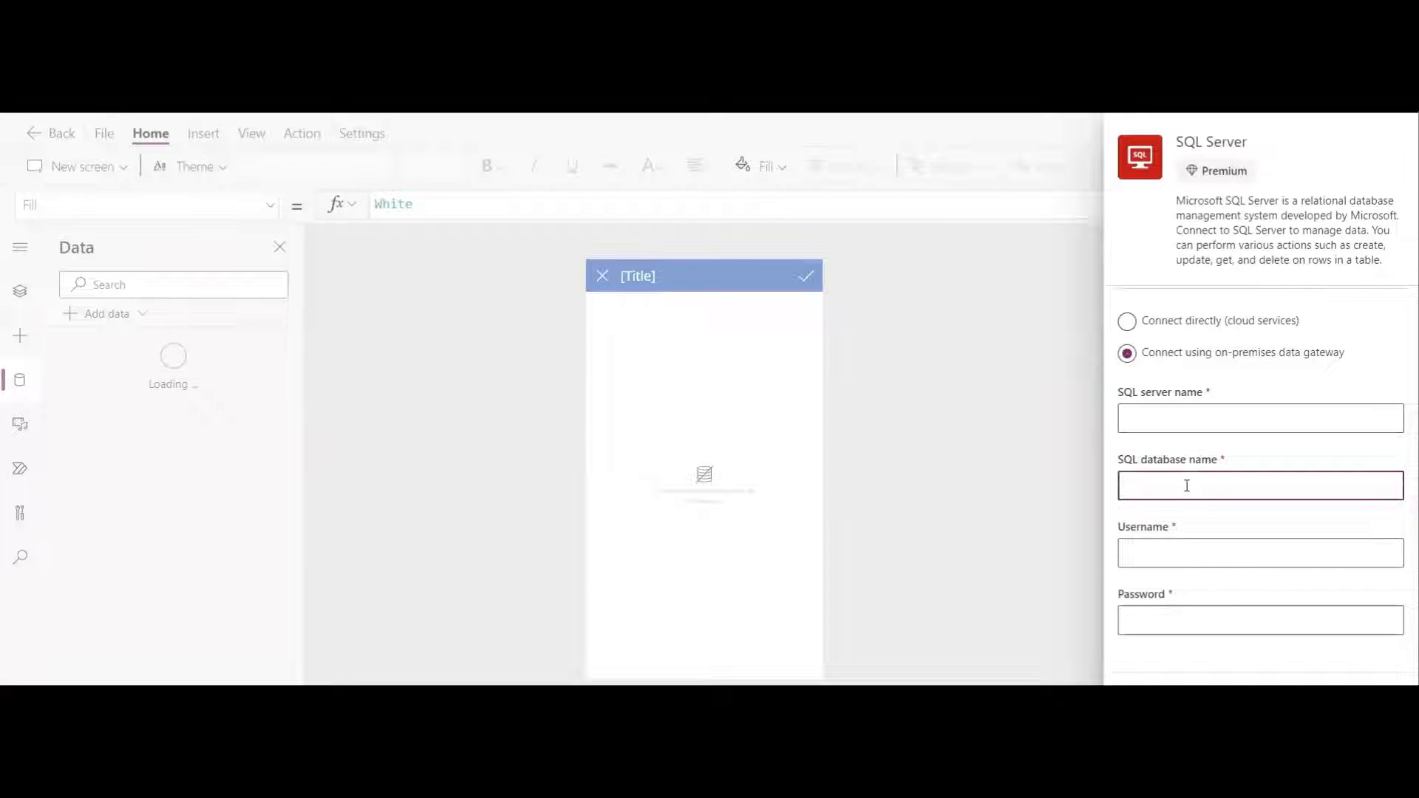
left_click(1265, 558)
scroll(1268, 564, "down", 2)
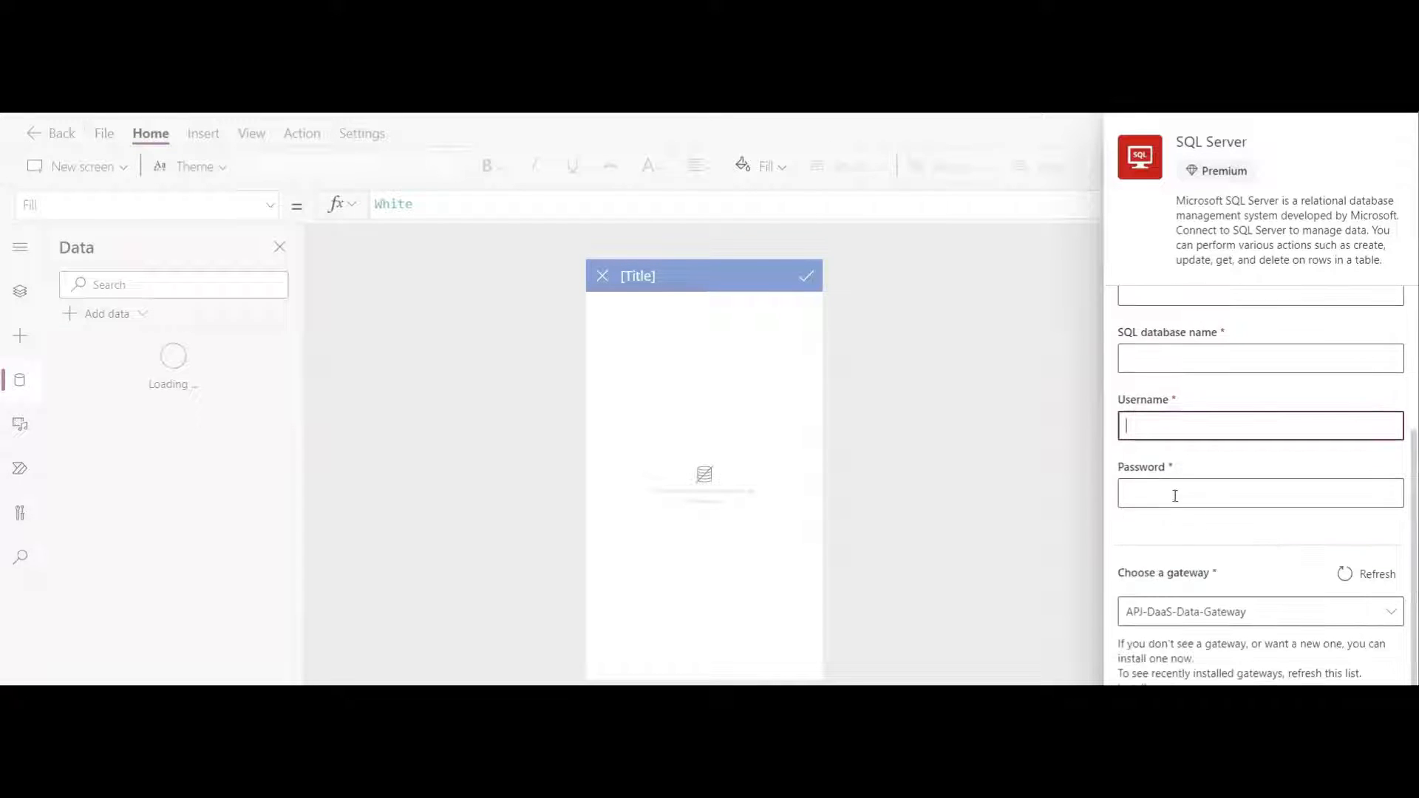
left_click(1175, 496)
scroll(1221, 648, "up", 3)
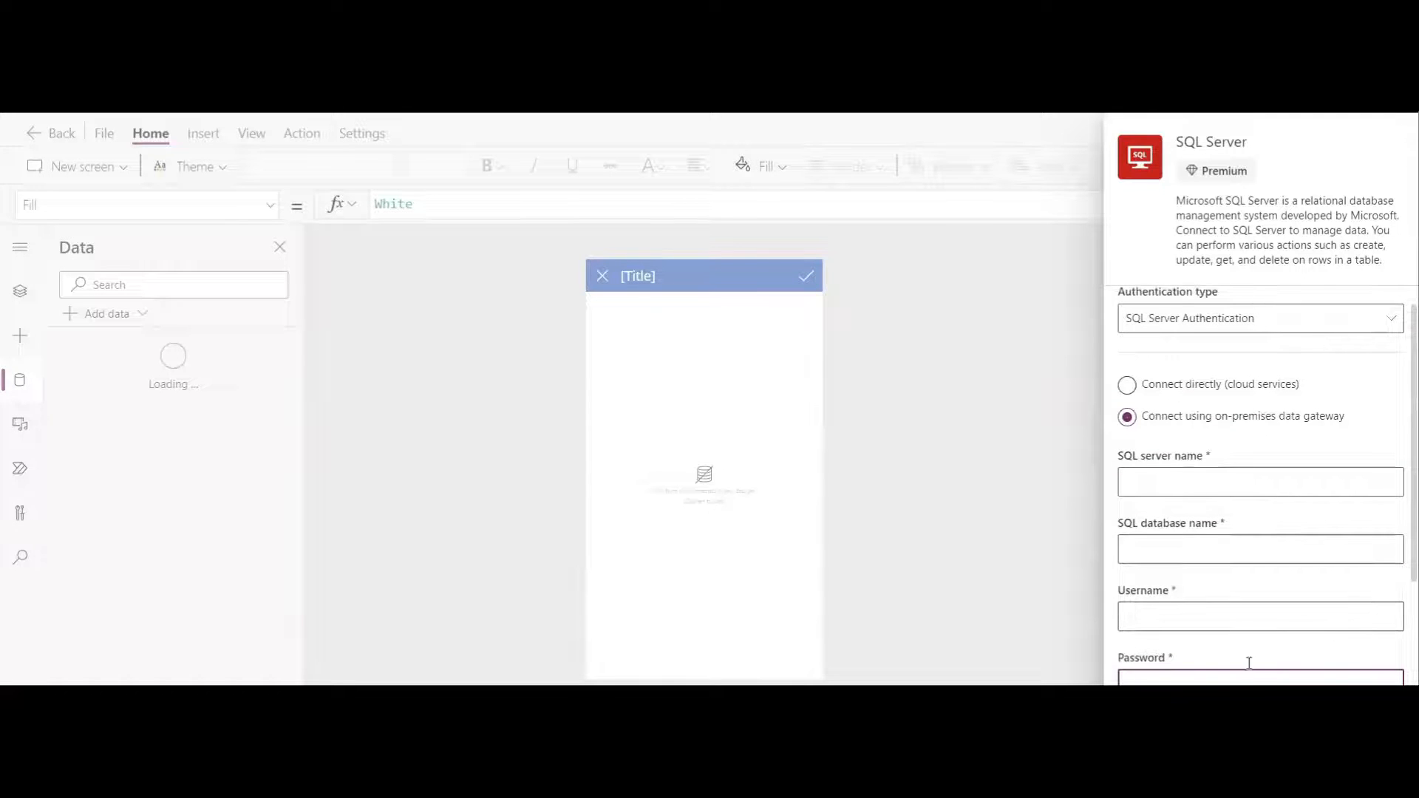
scroll(1242, 643, "down", 3)
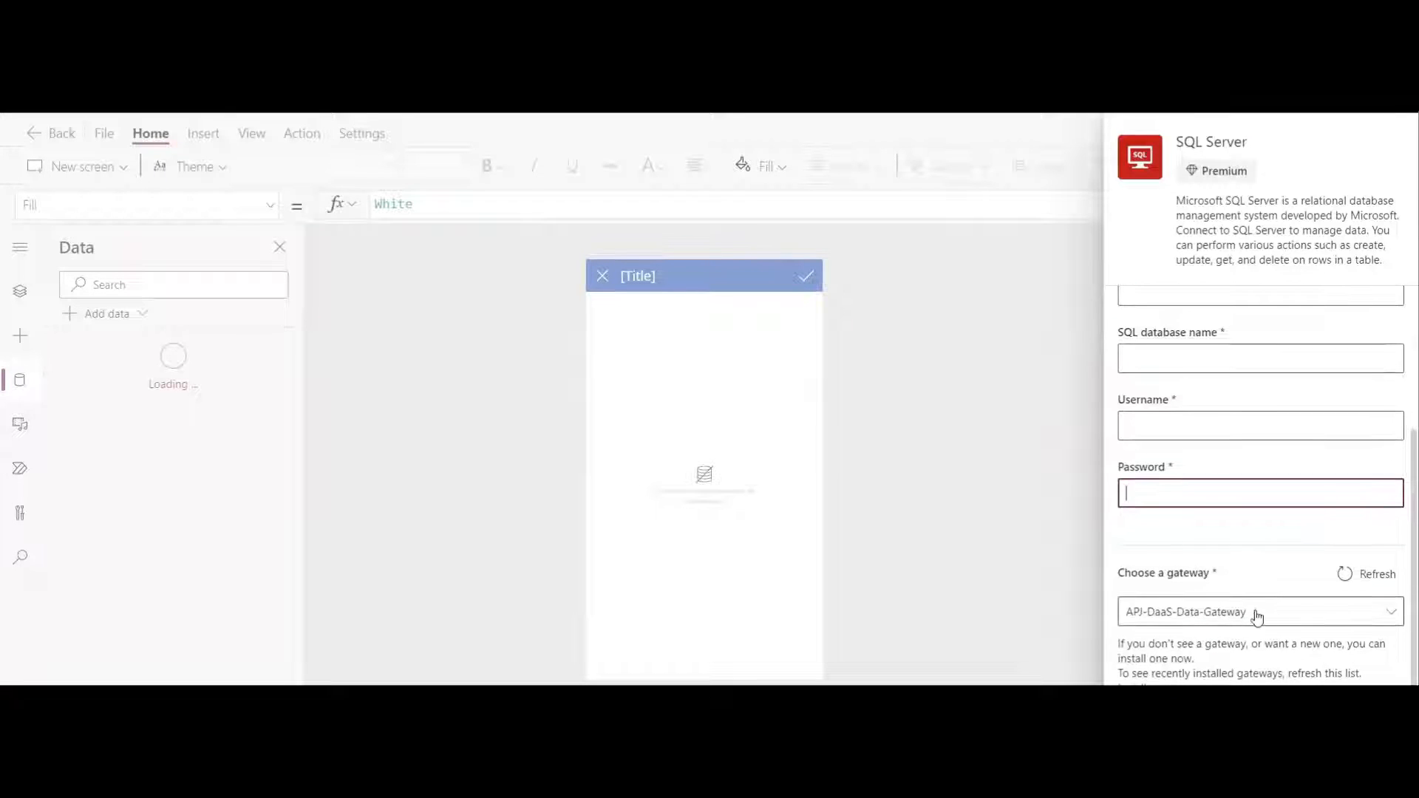
scroll(1256, 616, "up", 3)
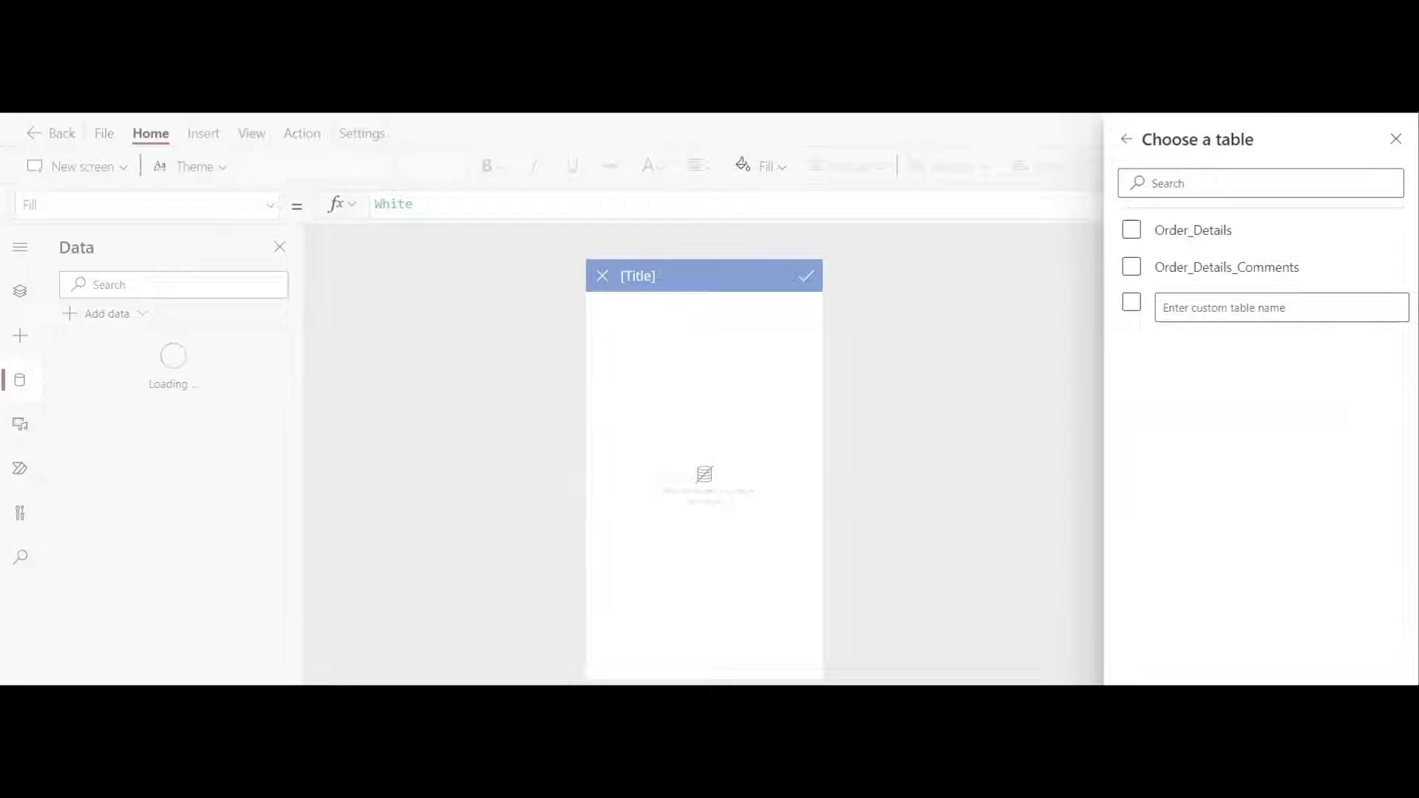
Add the Order_Details table to the app and make it the data source of EditForm1 on Screen2.
left_click(1131, 231)
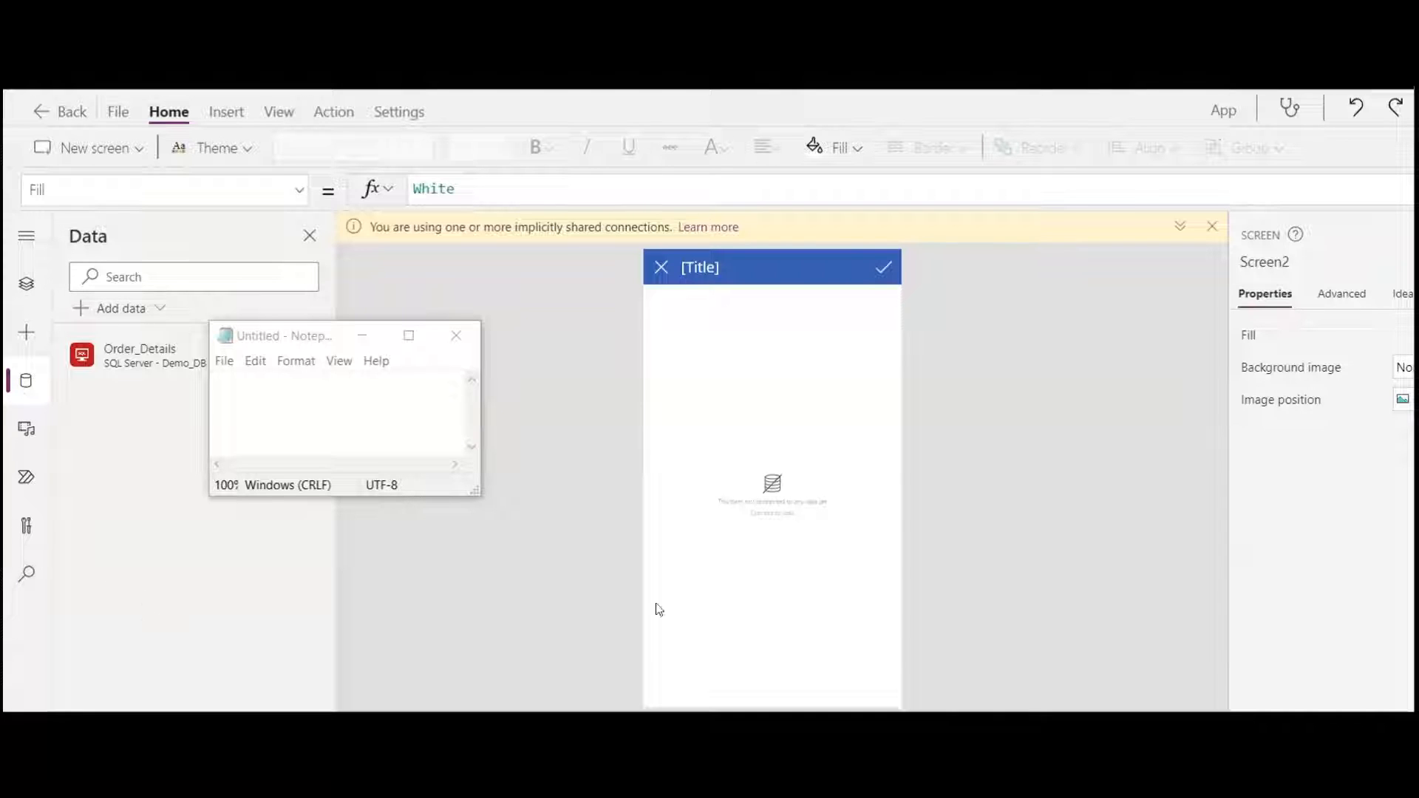
left_click(26, 288)
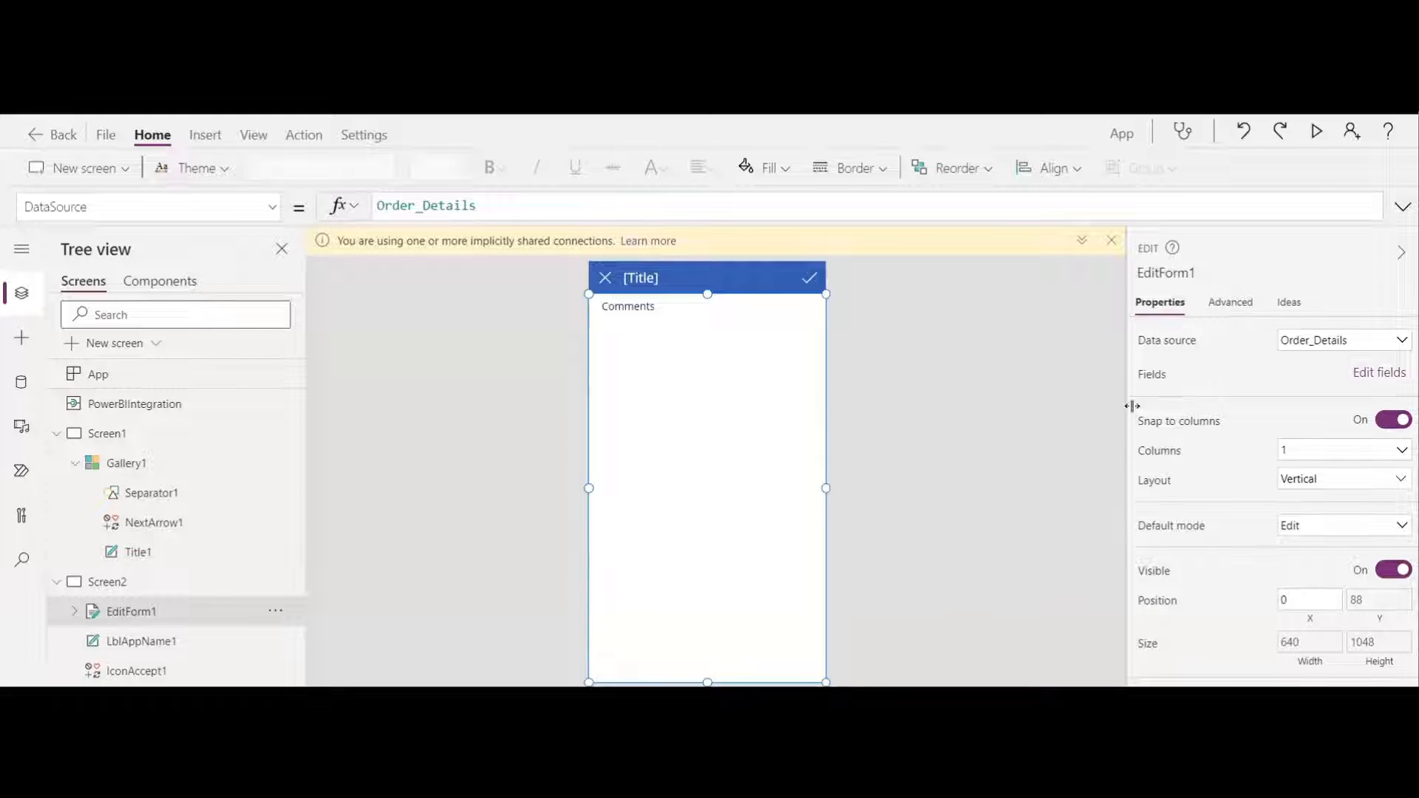
Add the Order_ID field to EditForm1.
left_click(1368, 375)
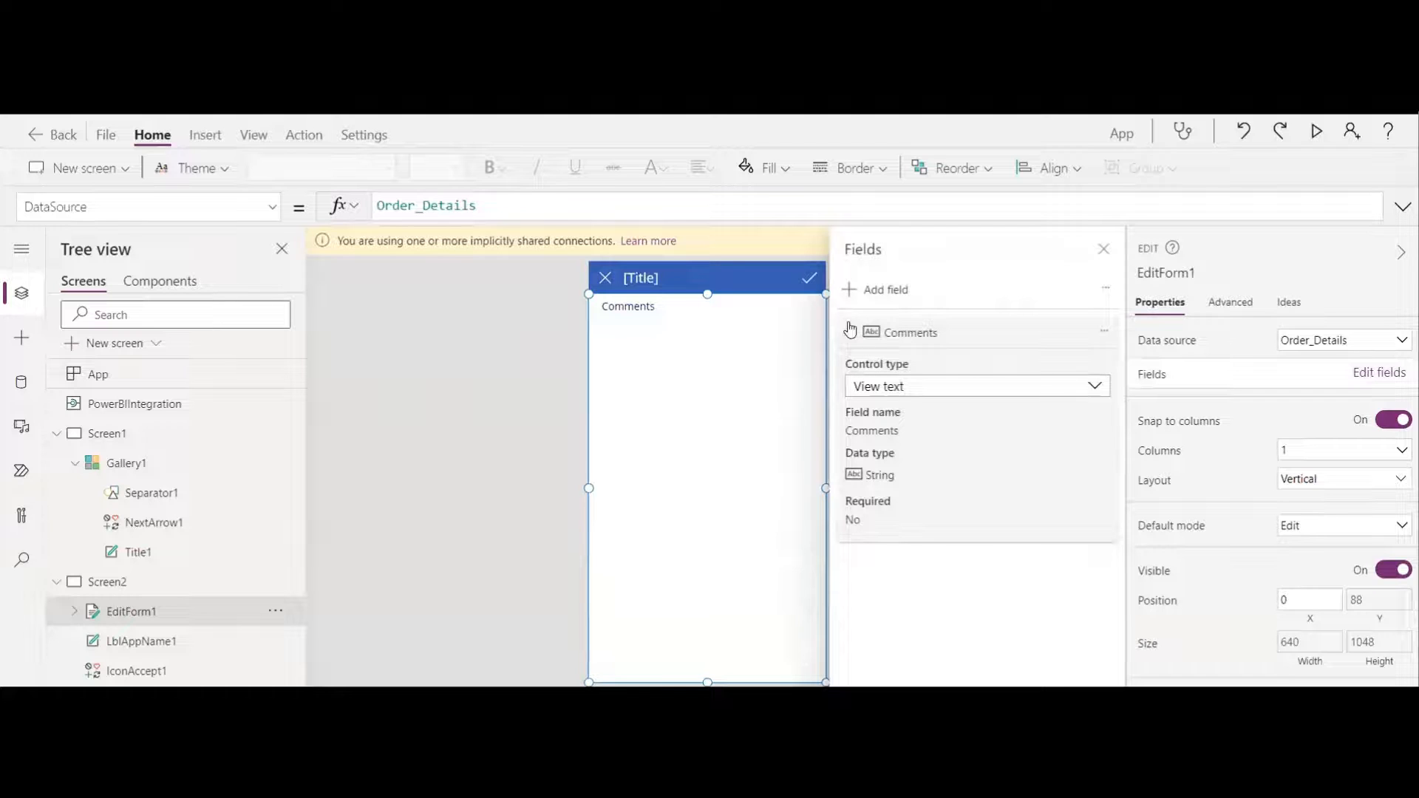
left_click(877, 295)
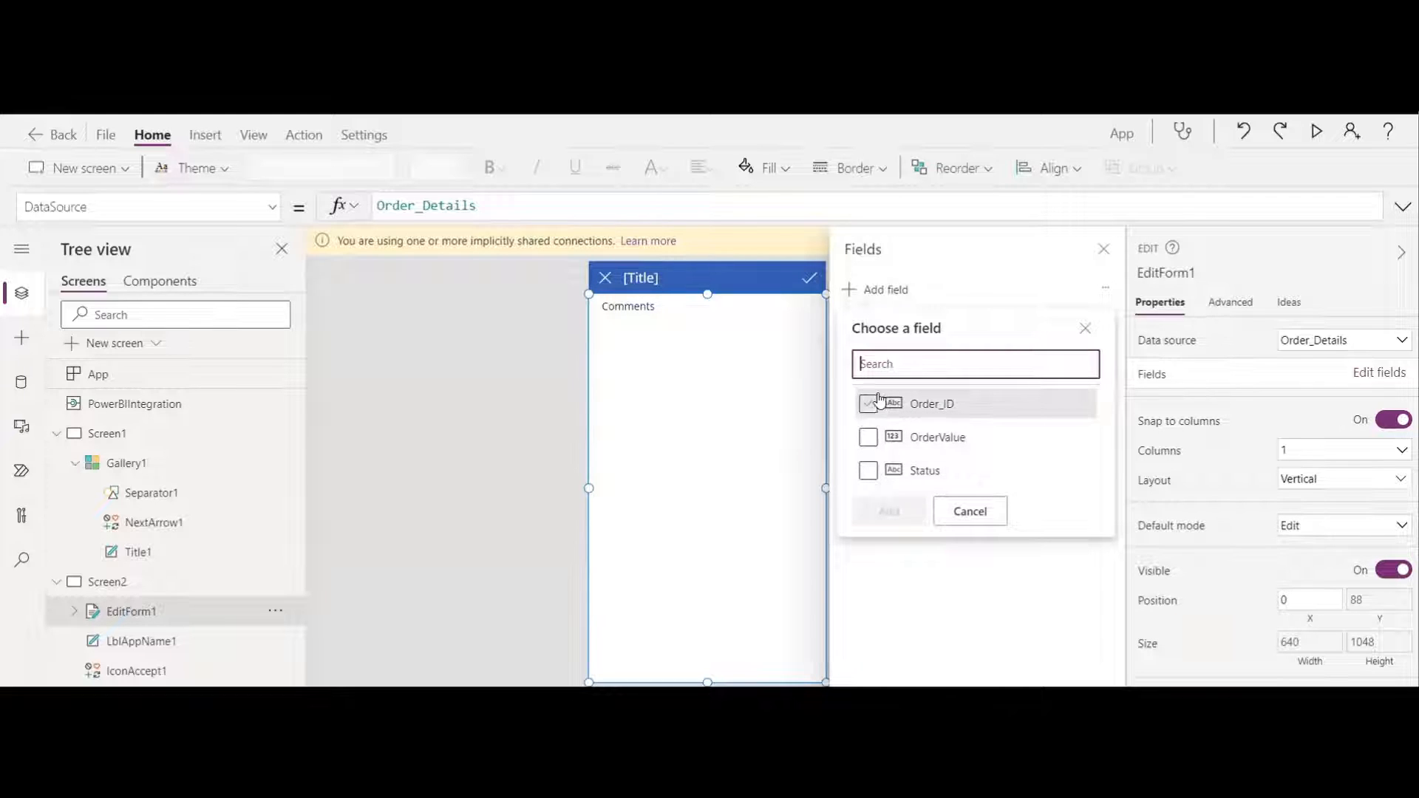
left_click(869, 403)
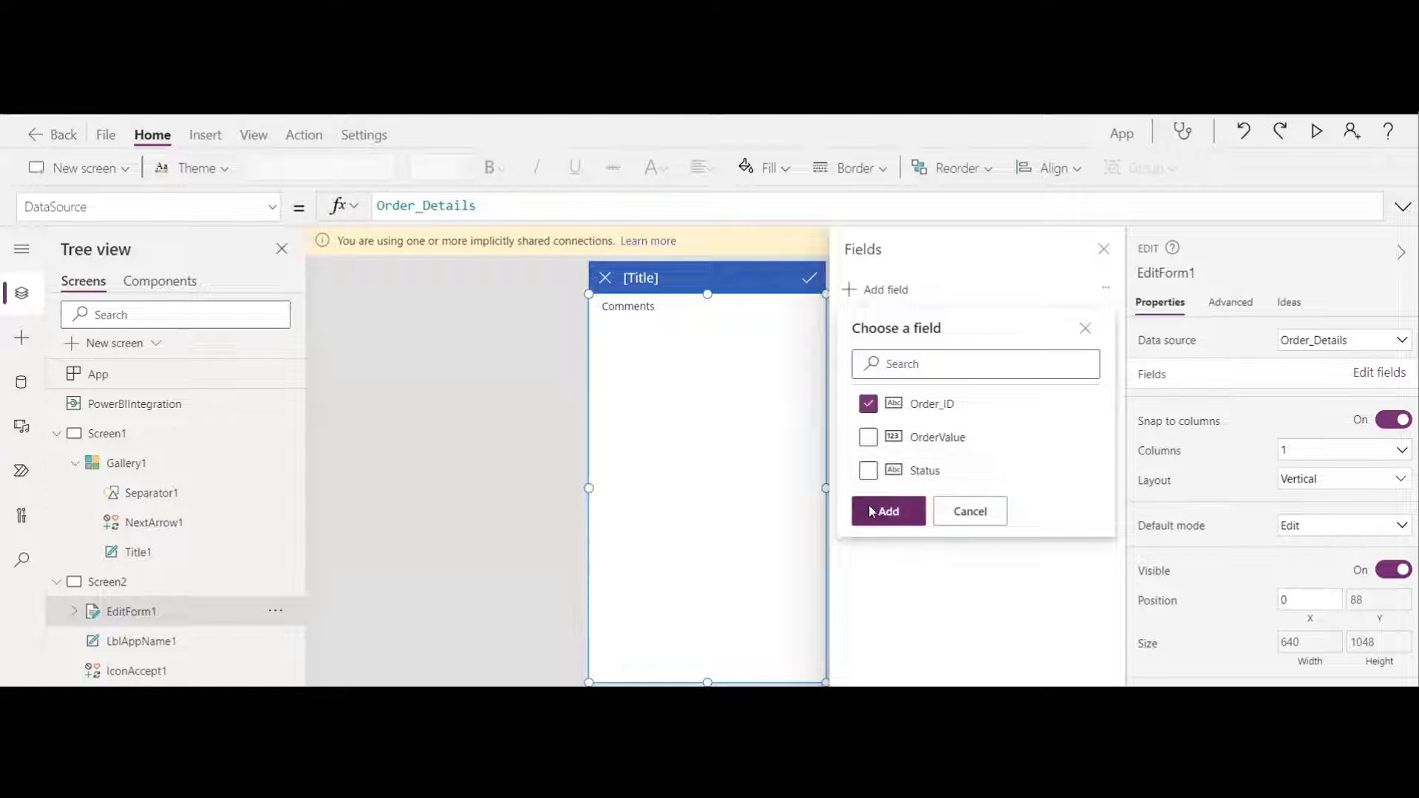
left_click(870, 511)
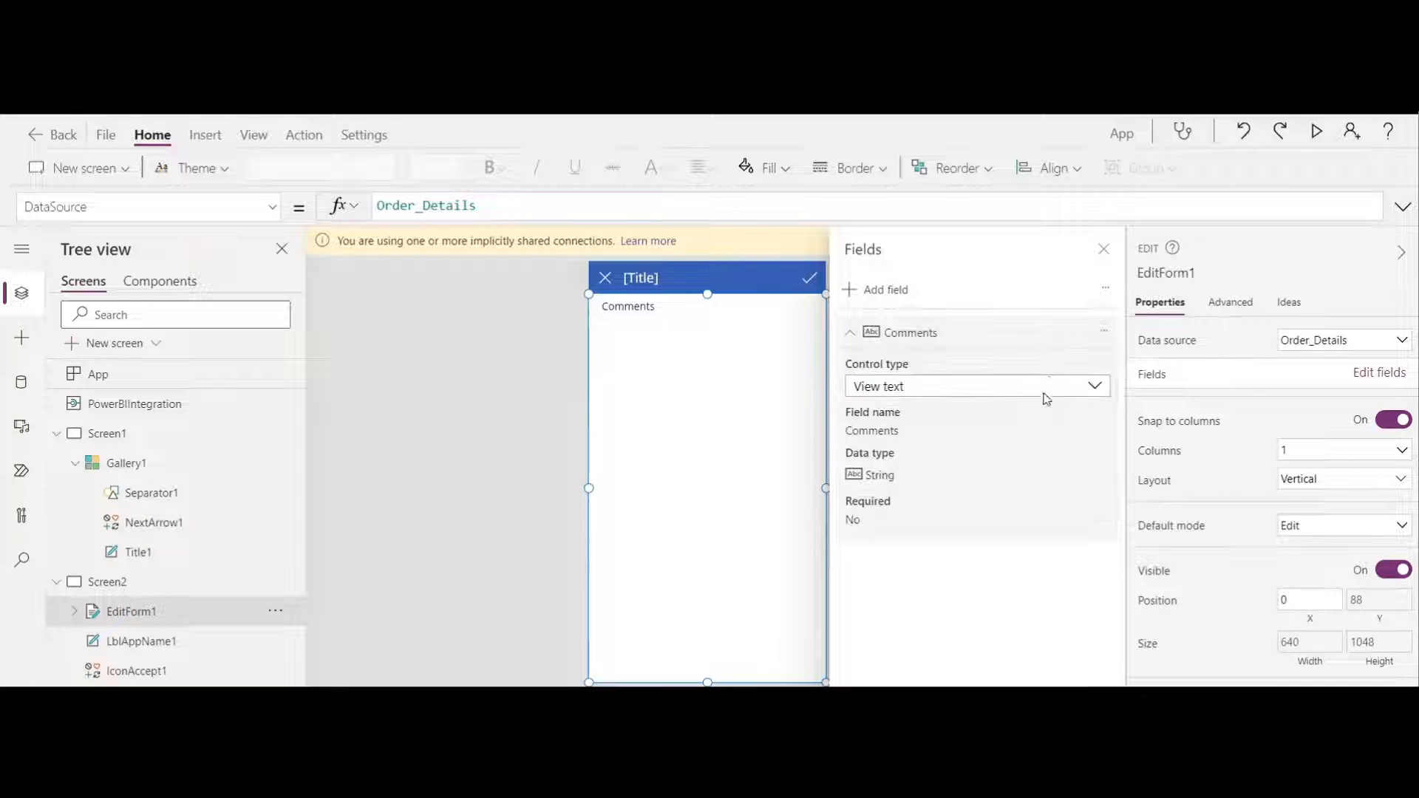
Inspect the control type setting of the Comments field in EditForm1.
left_click(849, 336)
left_click(850, 371)
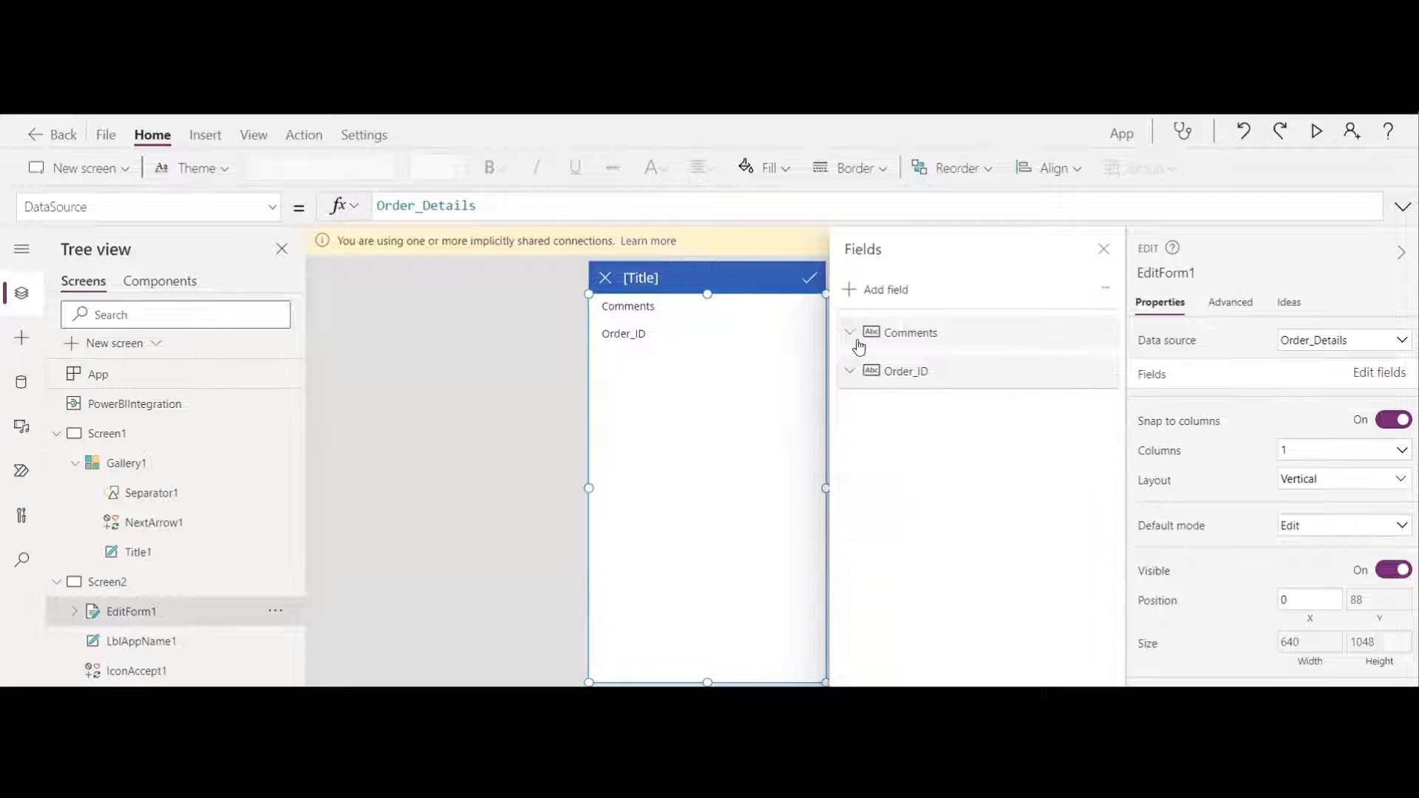
left_click(854, 332)
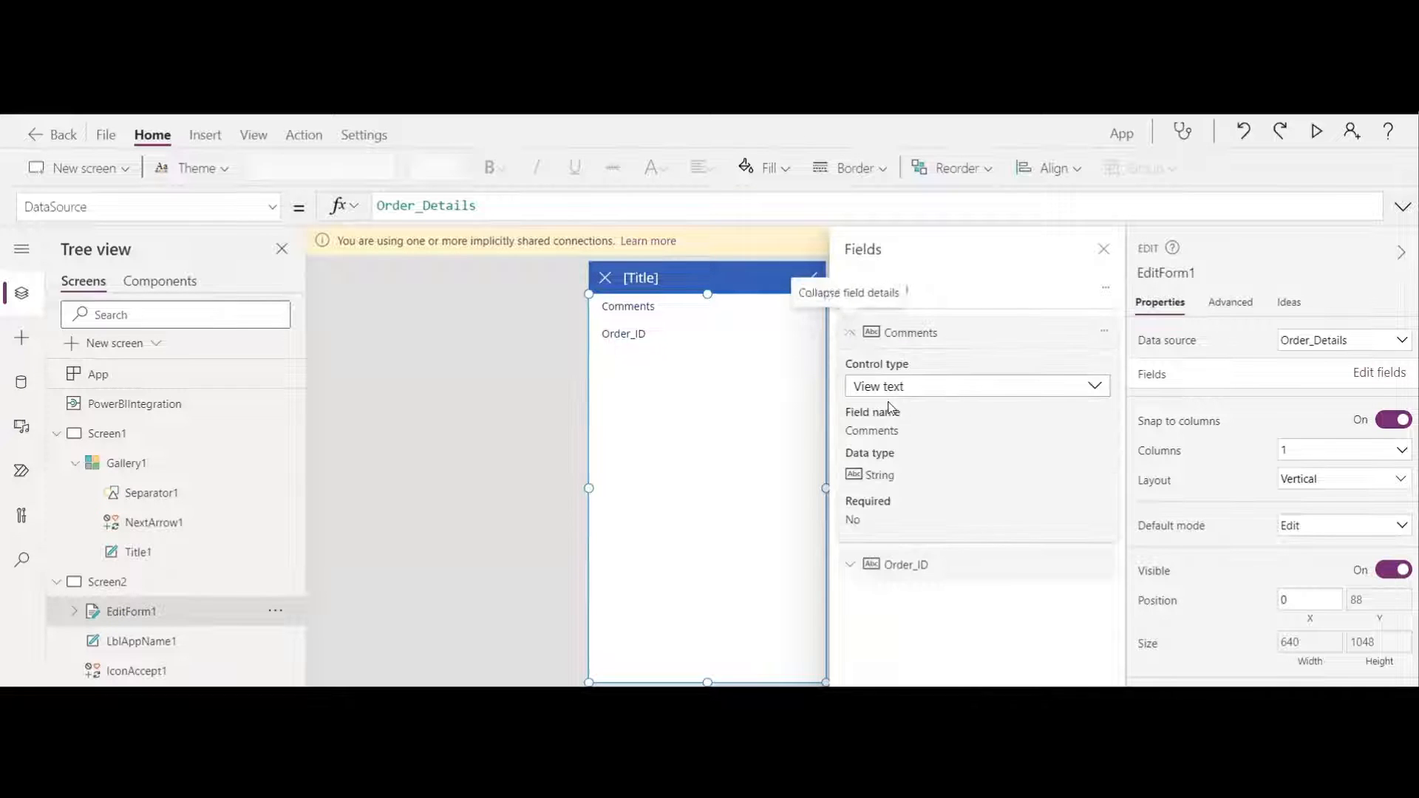
left_click(1079, 390)
left_click(1081, 391)
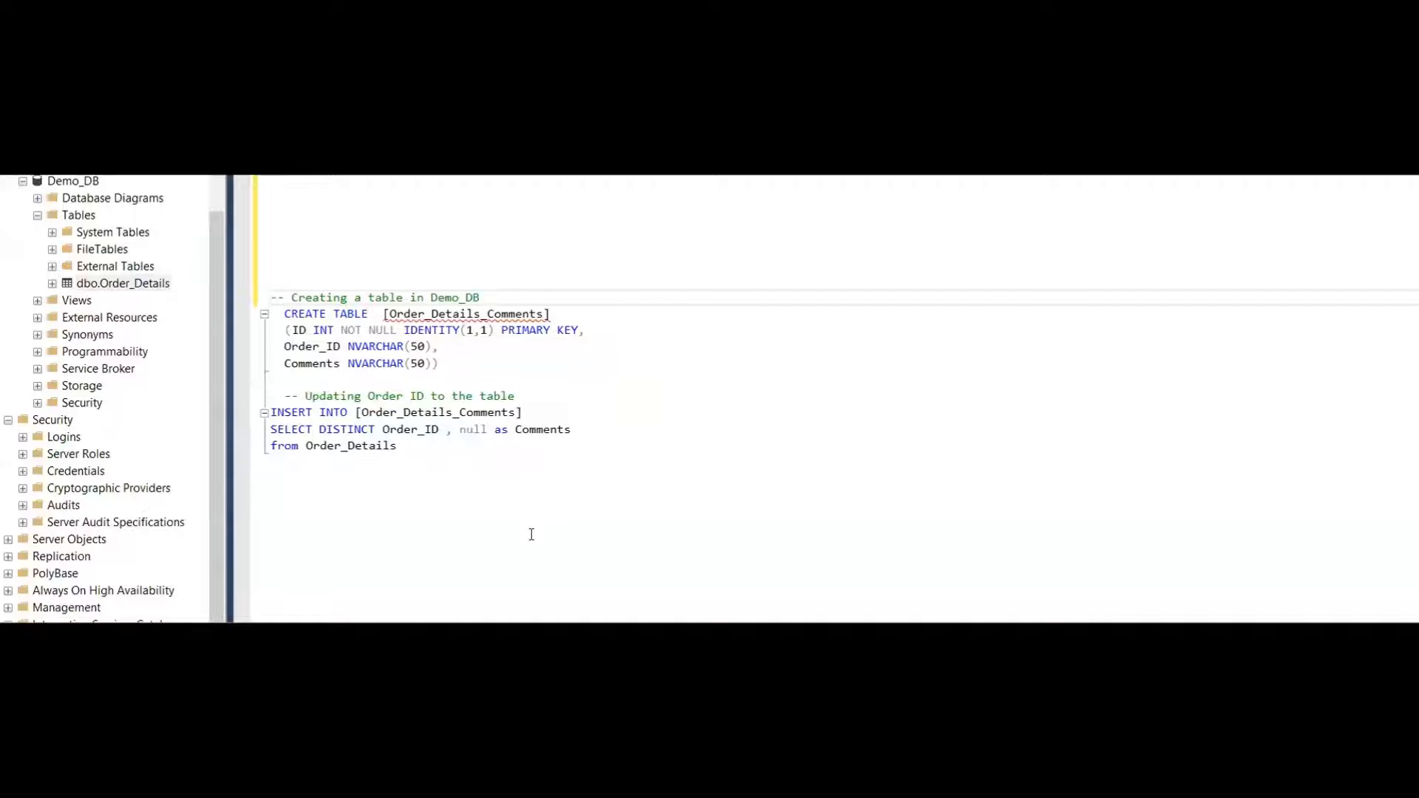
In SQL Server Management Studio, run the CREATE TABLE statement for Order_Details_Comments in Demo_DB and refresh the database's table list.
left_click_drag(449, 363, 225, 306)
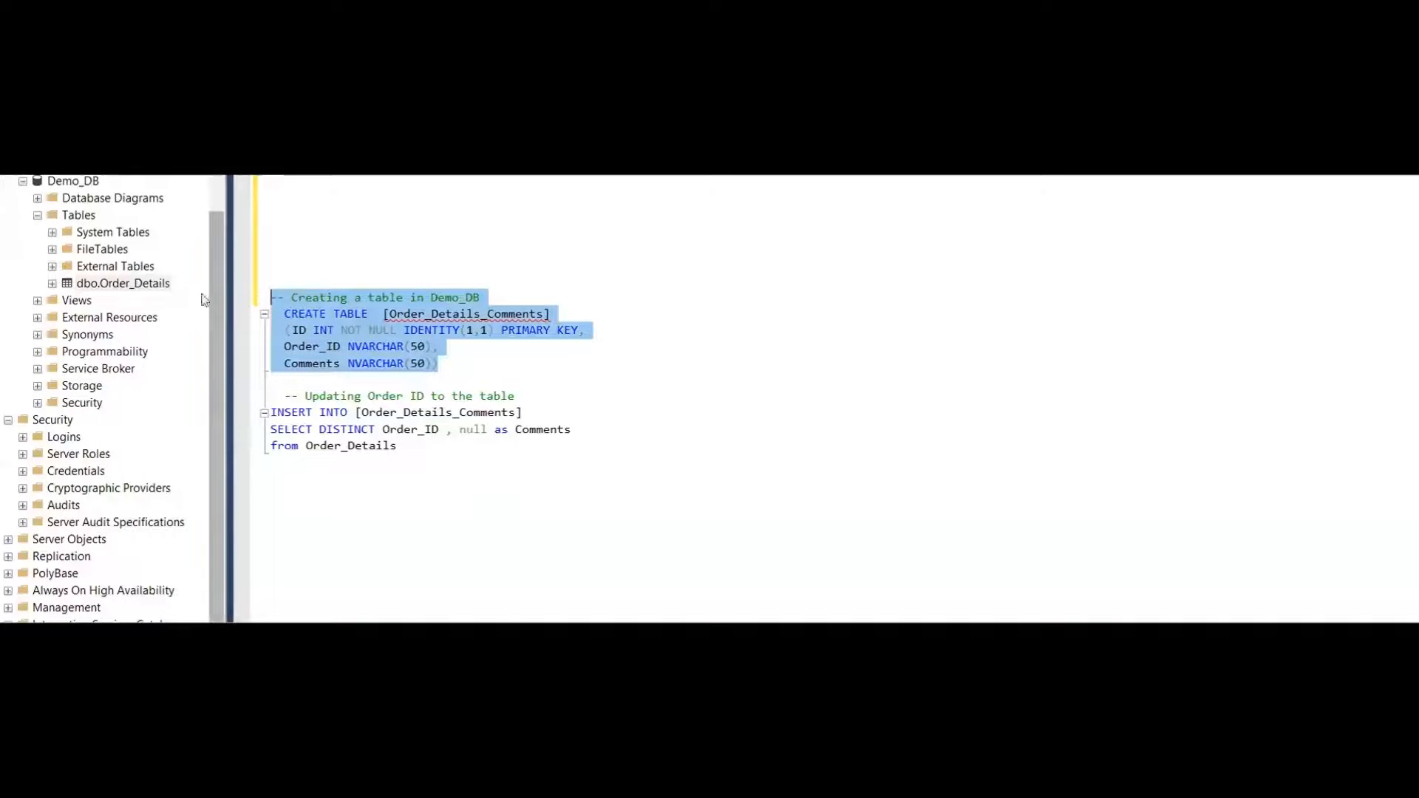
mouse_move(436, 319)
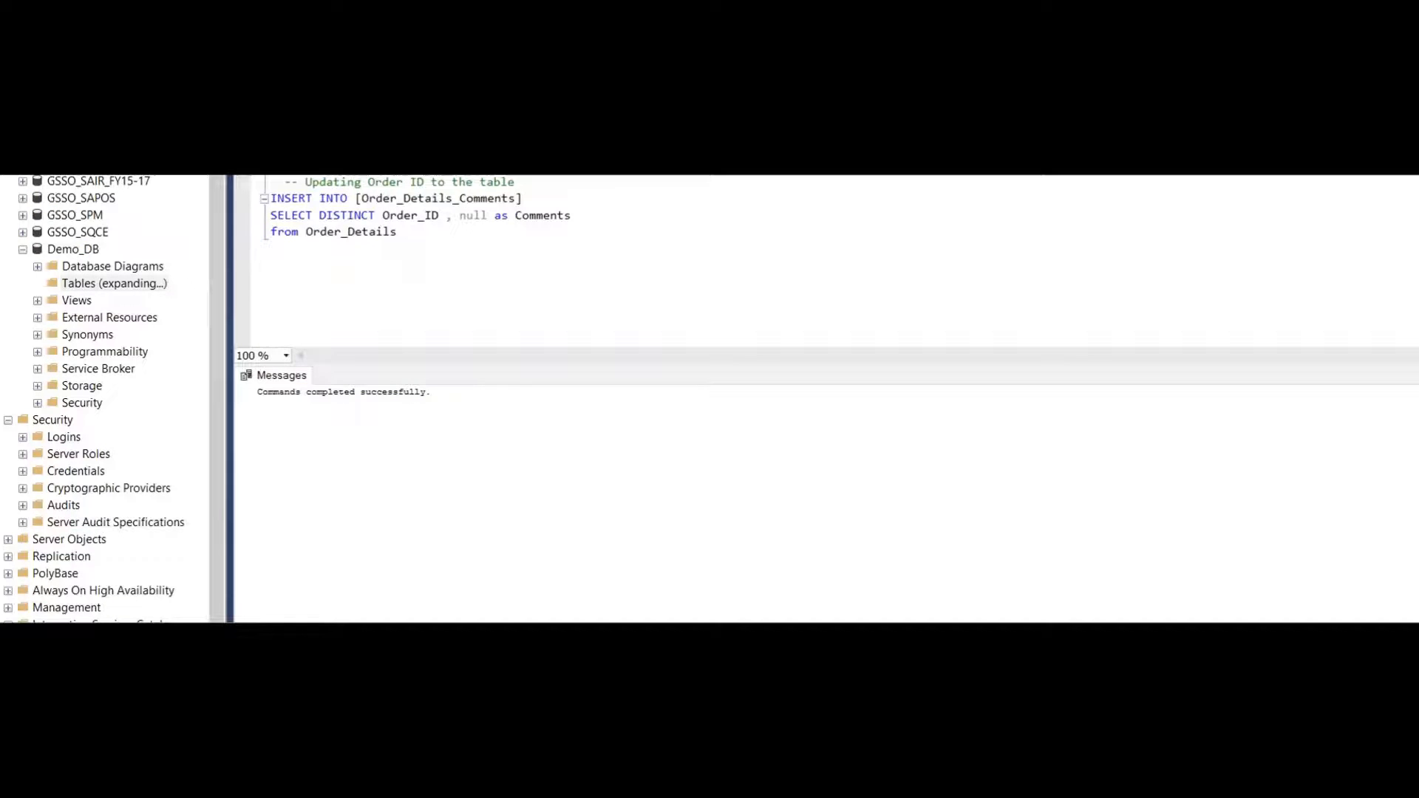
scroll(518, 262, "up", 1)
scroll(427, 252, "up", 2)
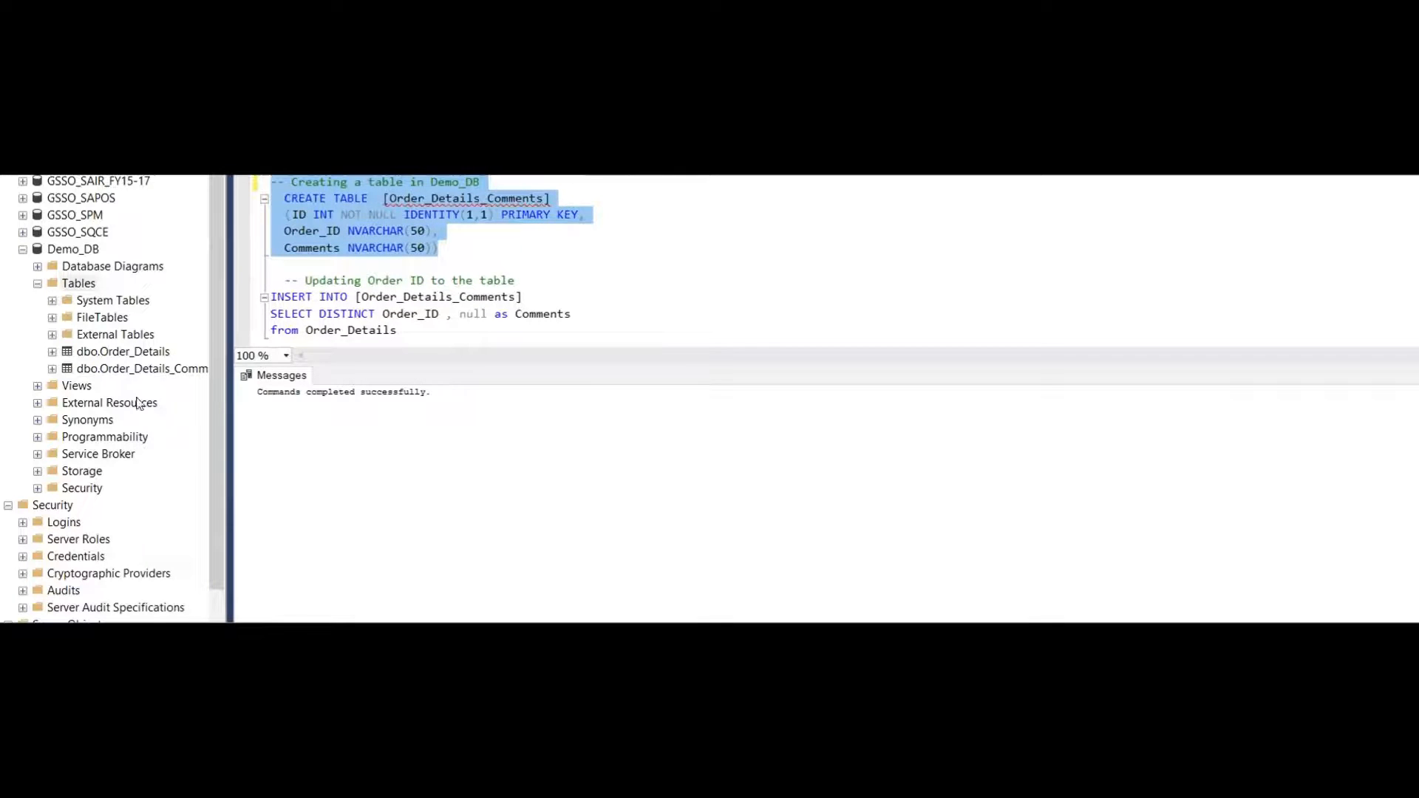
left_click(78, 283)
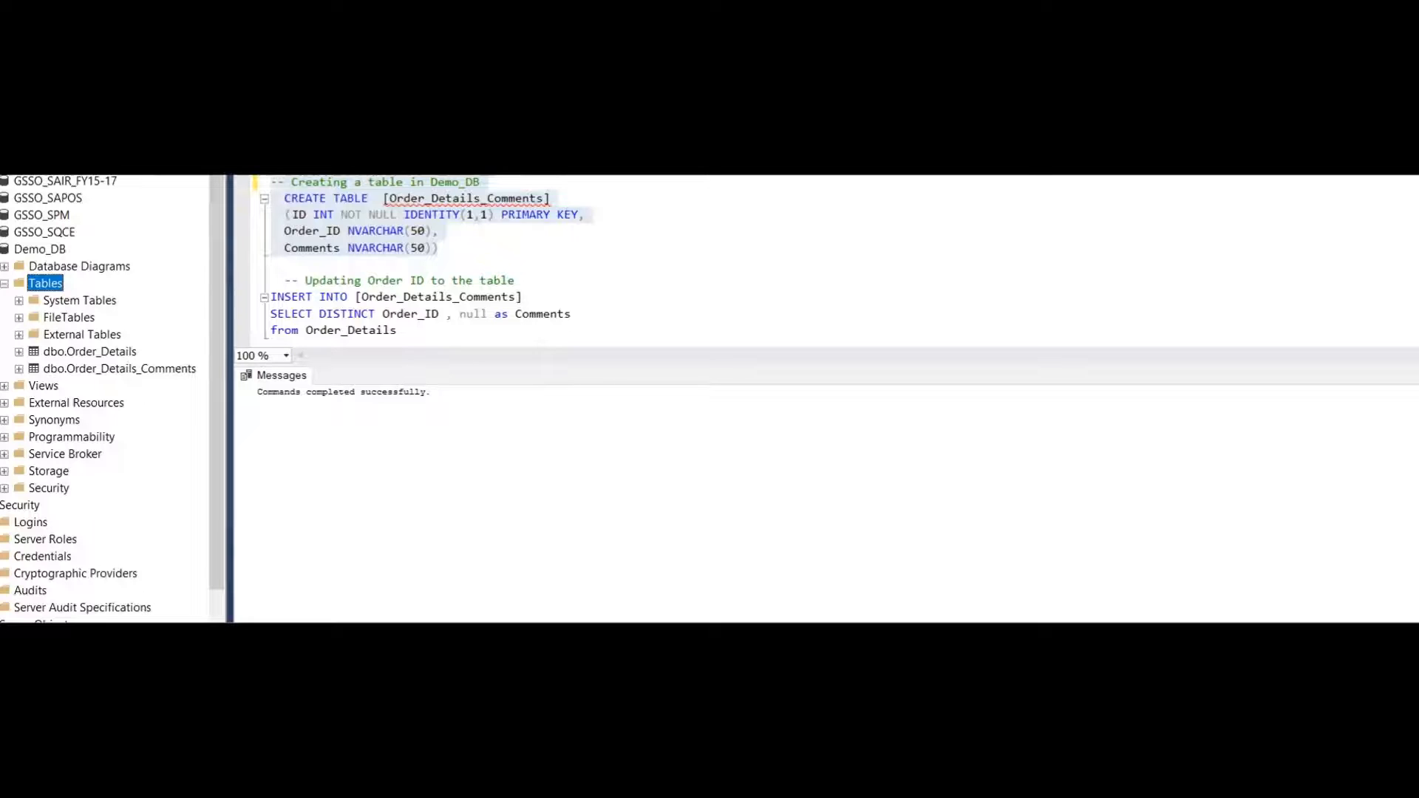
key("Escape")
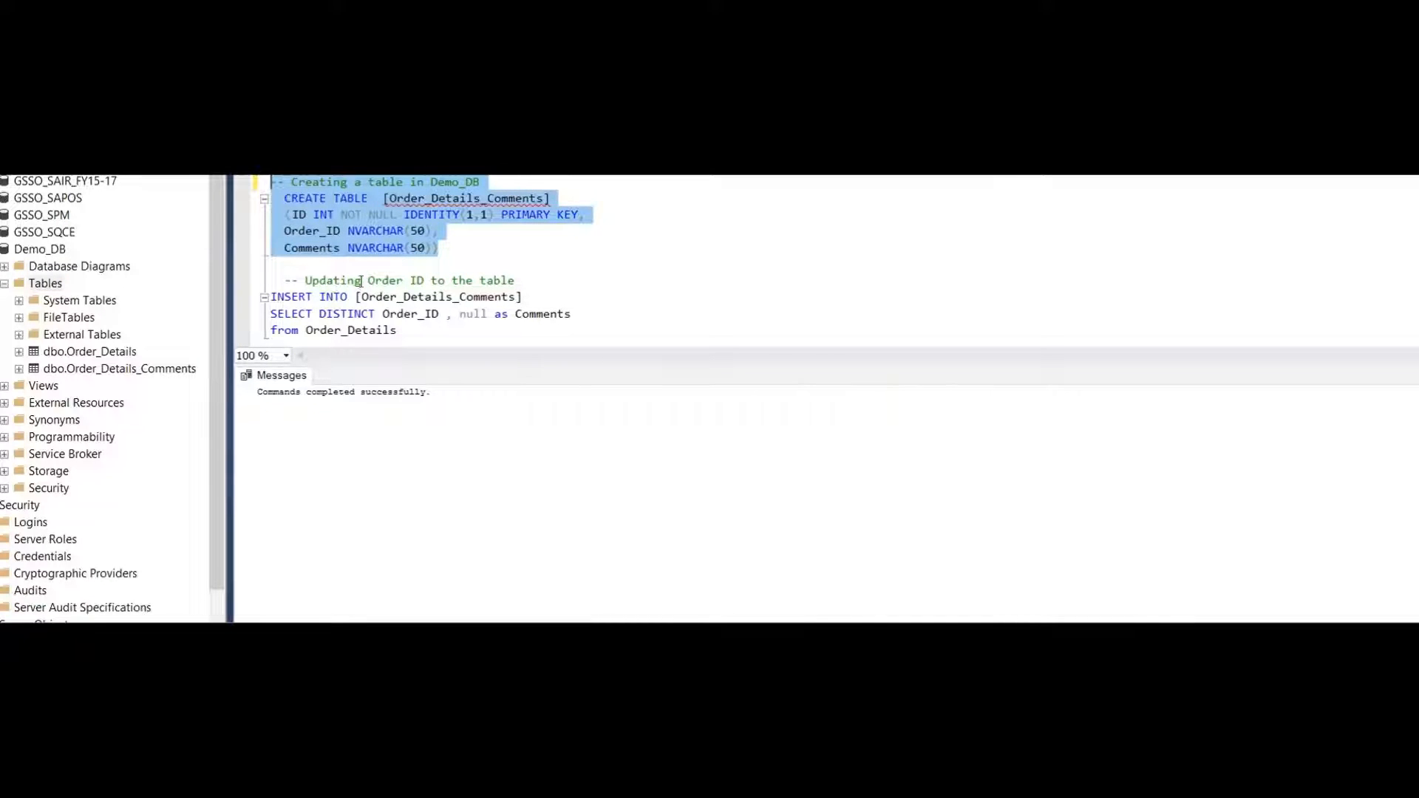
Run the INSERT statement that fills Order_Details_Comments with the distinct Order_ID values from Order_Details and null comments.
scroll(395, 295, "down", 1)
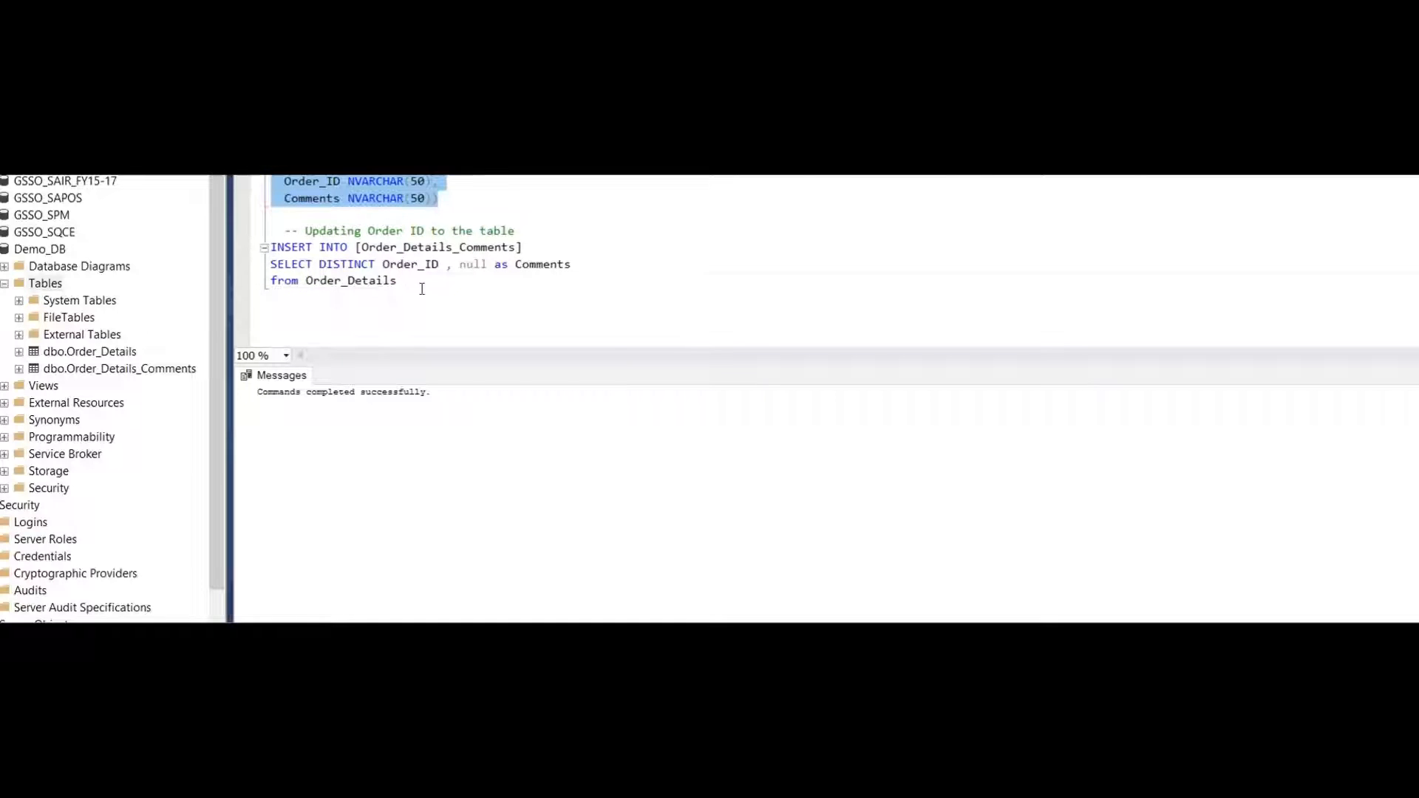
left_click_drag(398, 282, 268, 228)
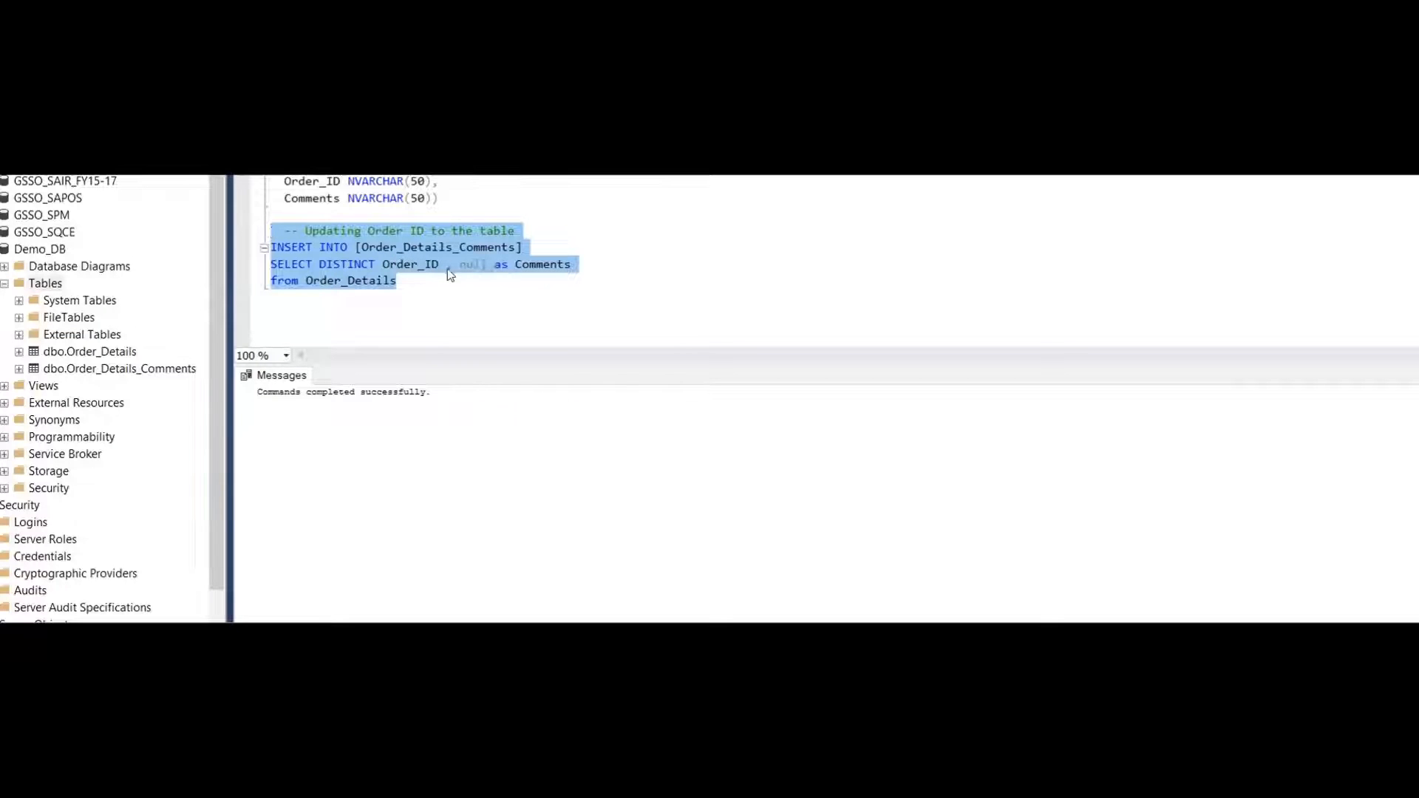
left_click_drag(424, 287, 275, 236)
key("F5")
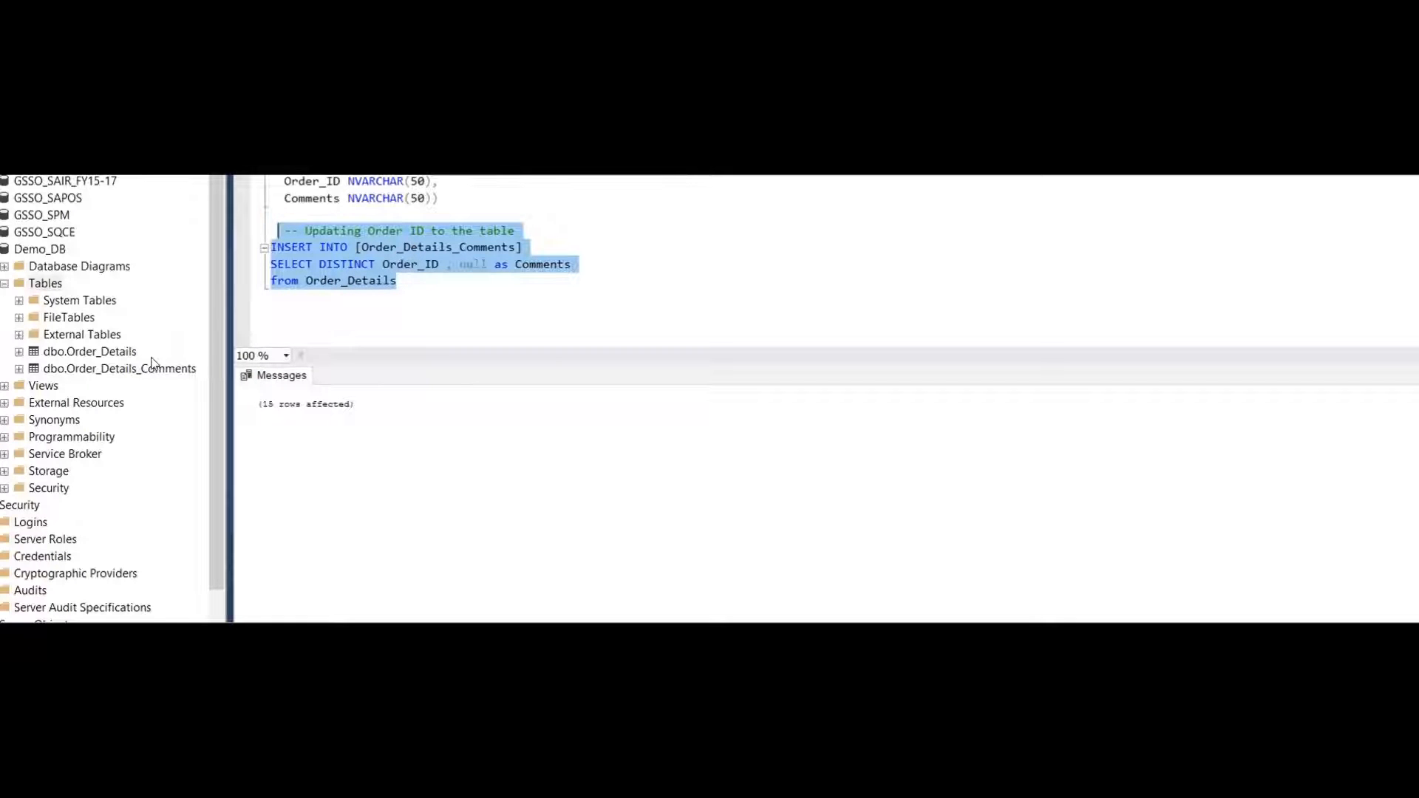
left_click(128, 372)
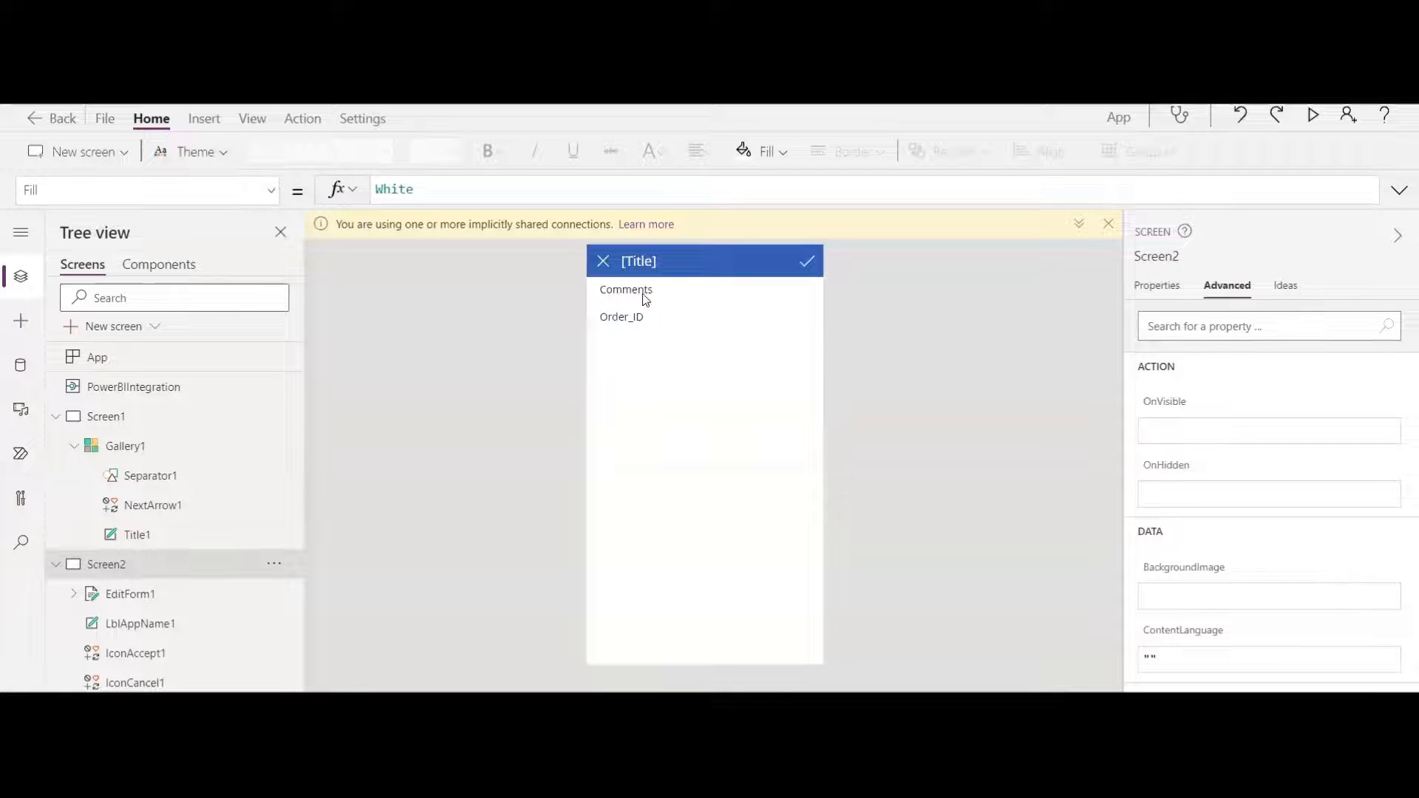
Back in Power Apps, delete Screen2 and connect the Order_Details_Comments table to the app.
left_click(275, 567)
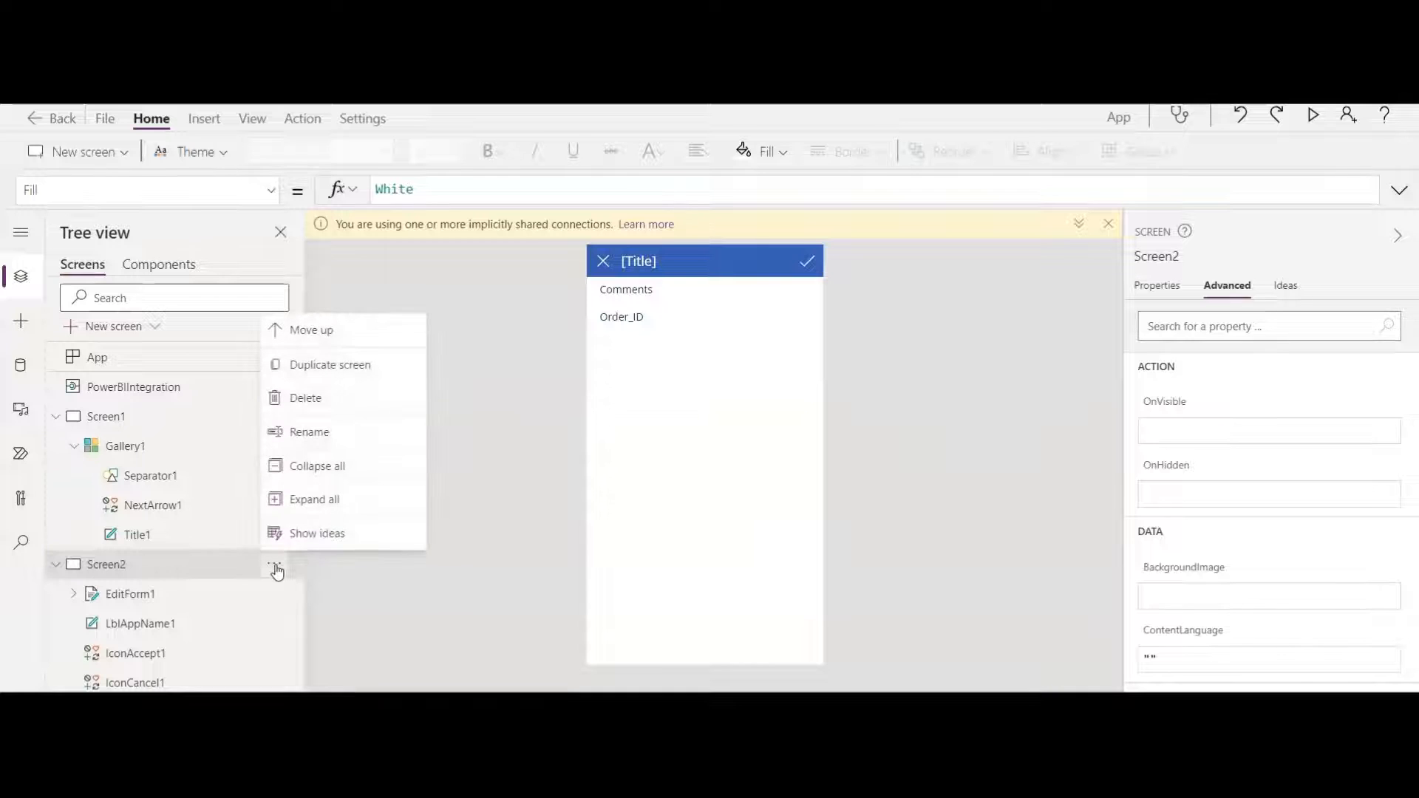
left_click(331, 403)
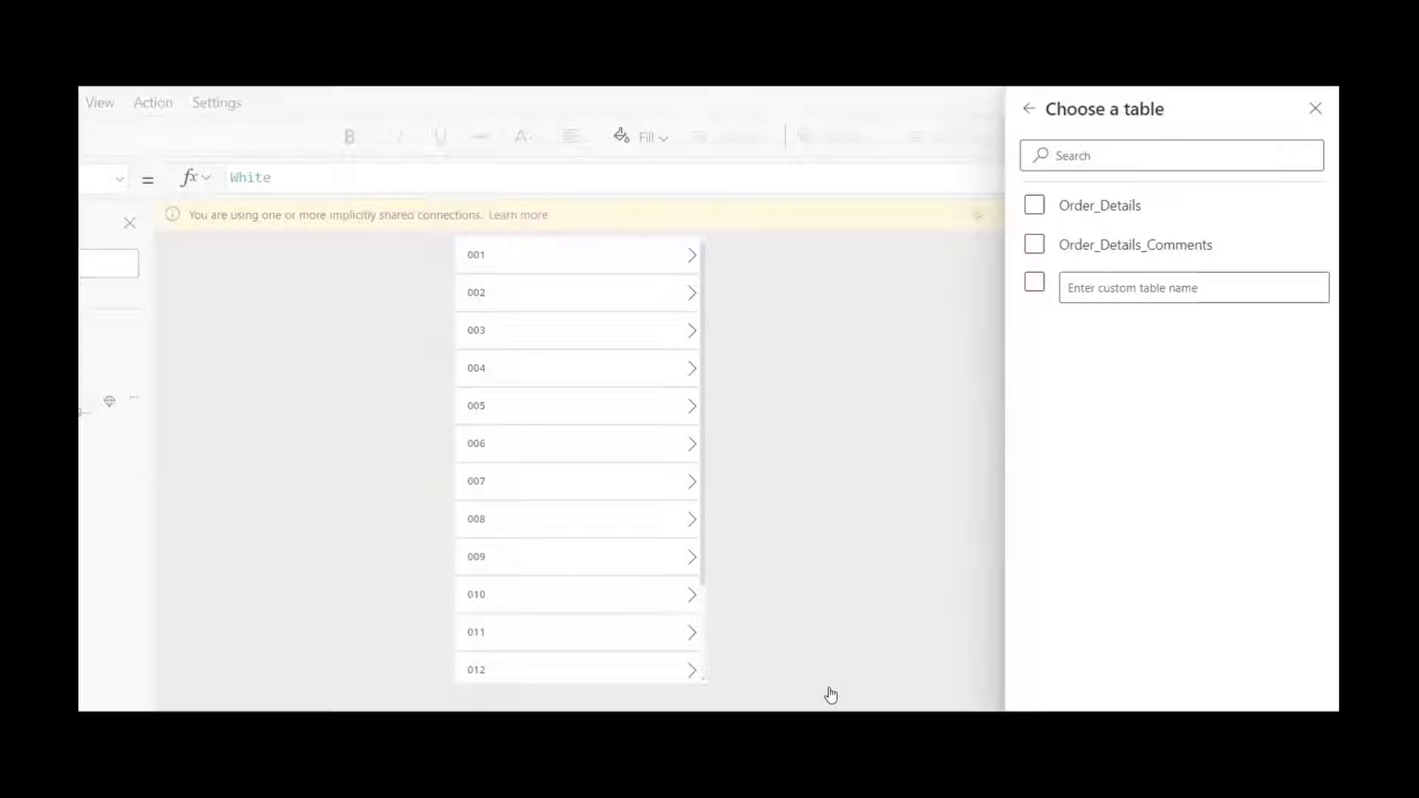
left_click(1034, 244)
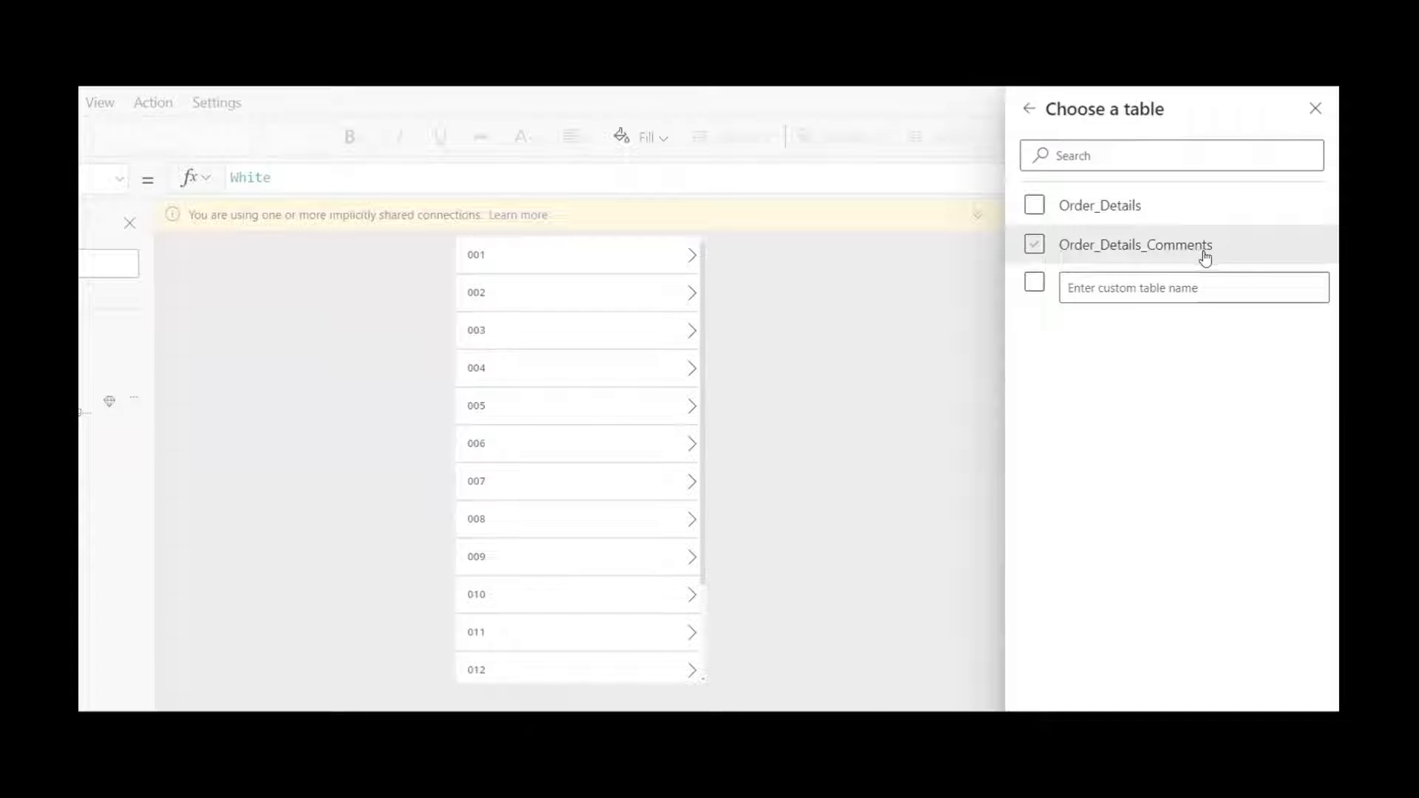
left_click(1036, 247)
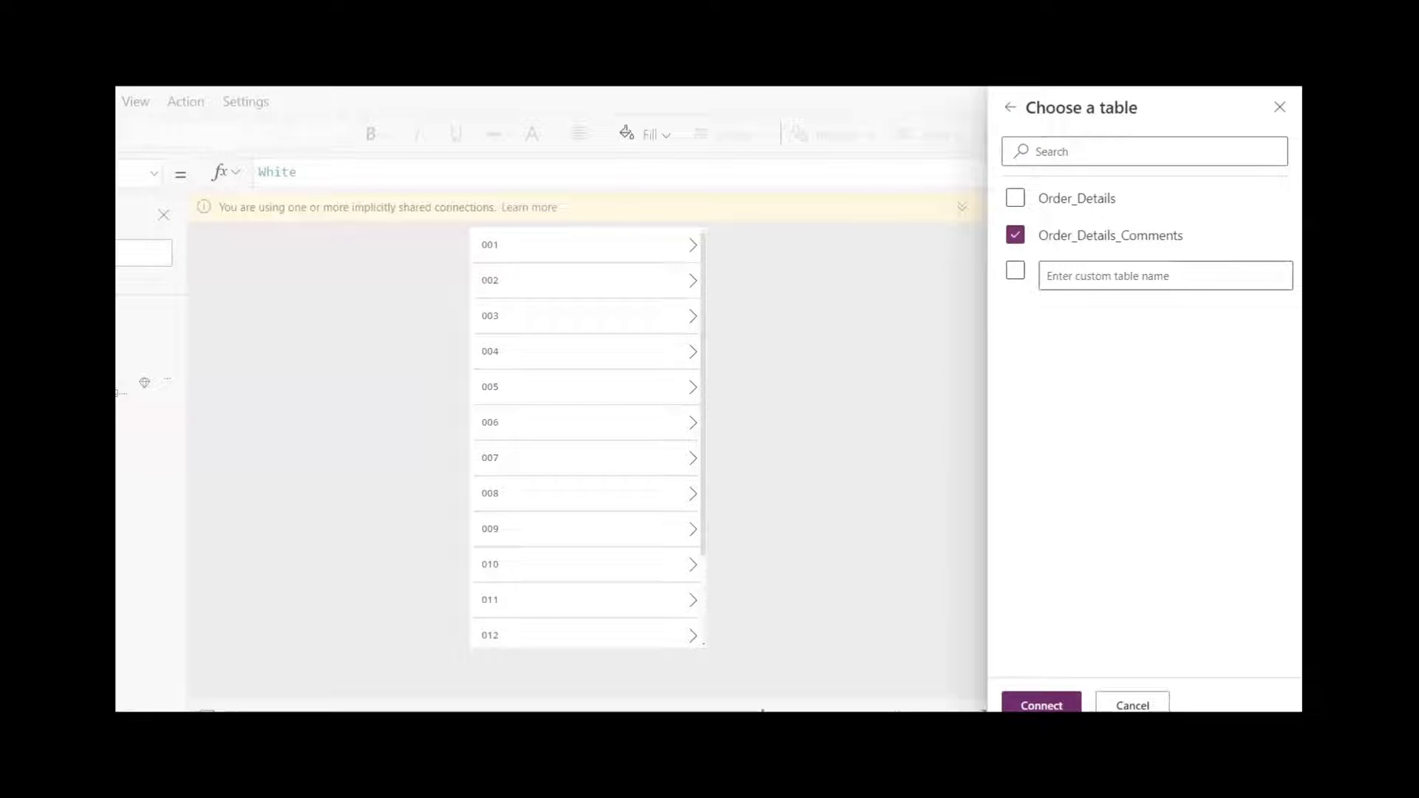
left_click(1042, 705)
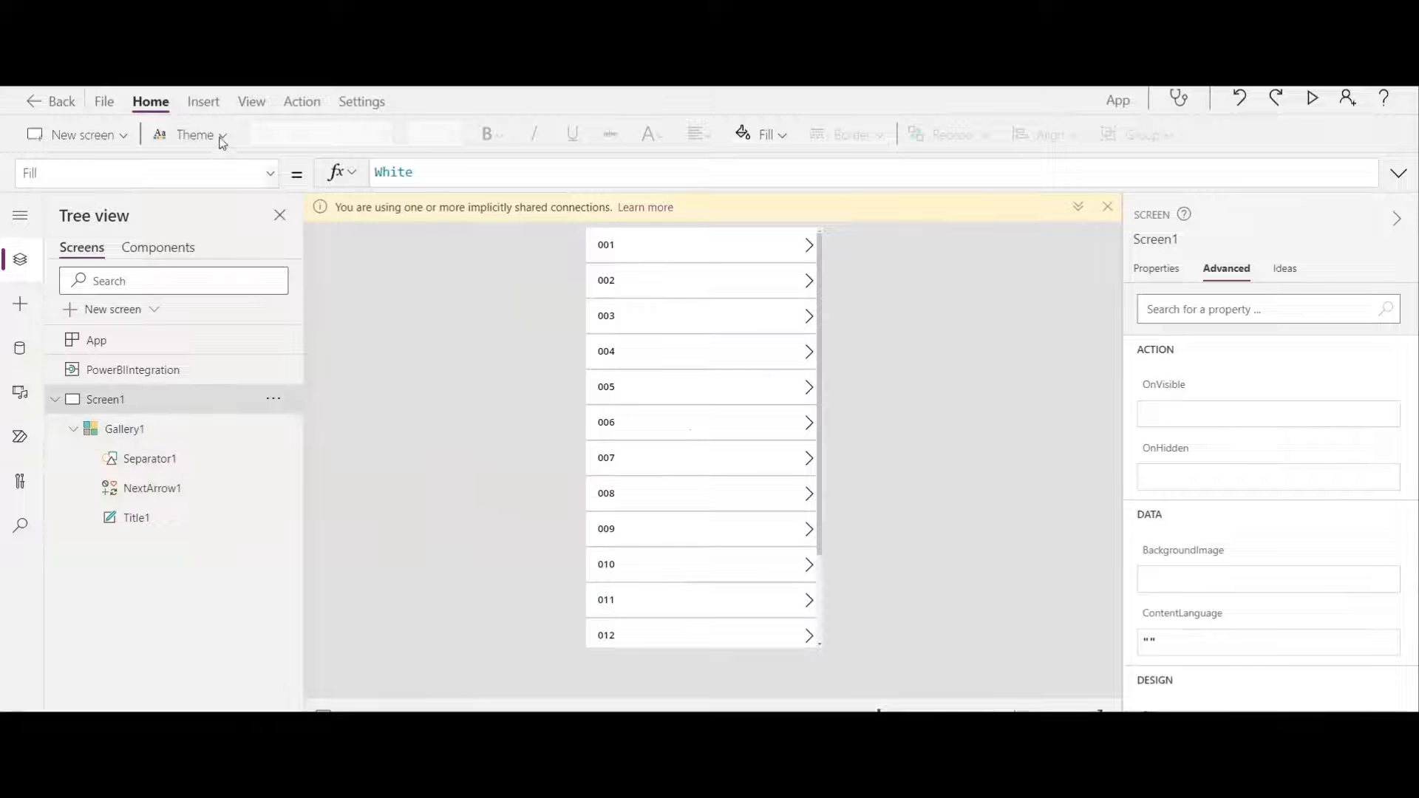
Add a new screen from the Form template and set Order_Details_Comments as the data source of its edit form.
left_click(124, 138)
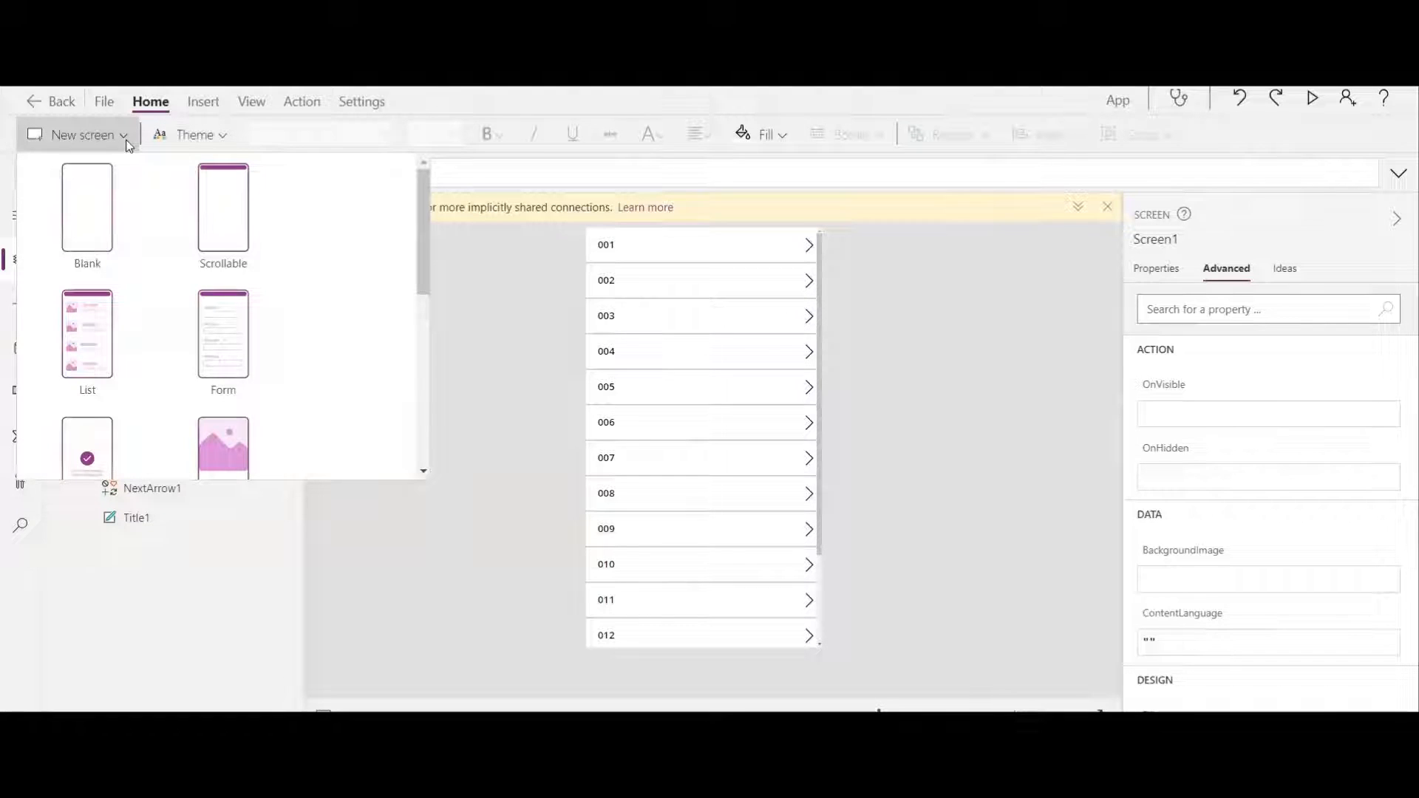
left_click(233, 349)
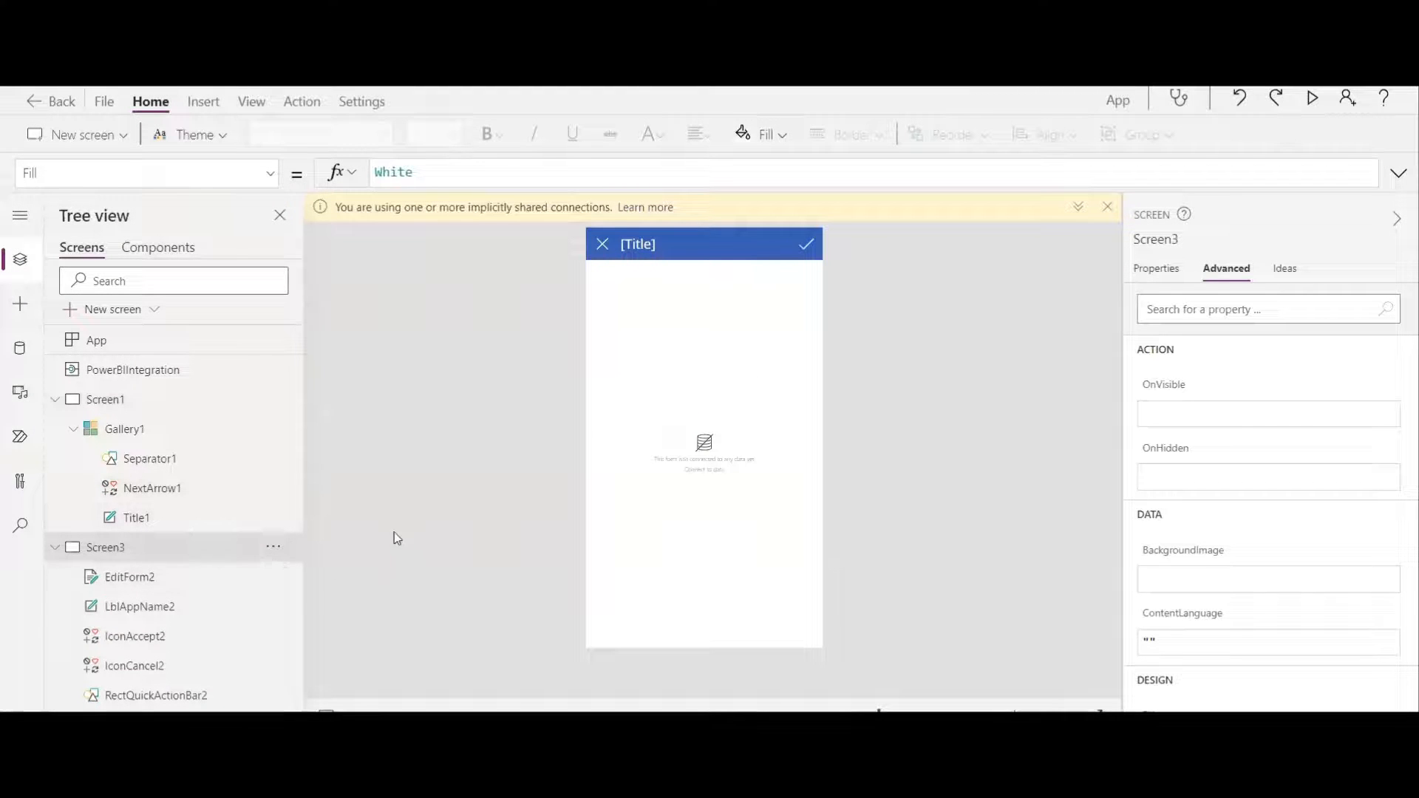
left_click(697, 564)
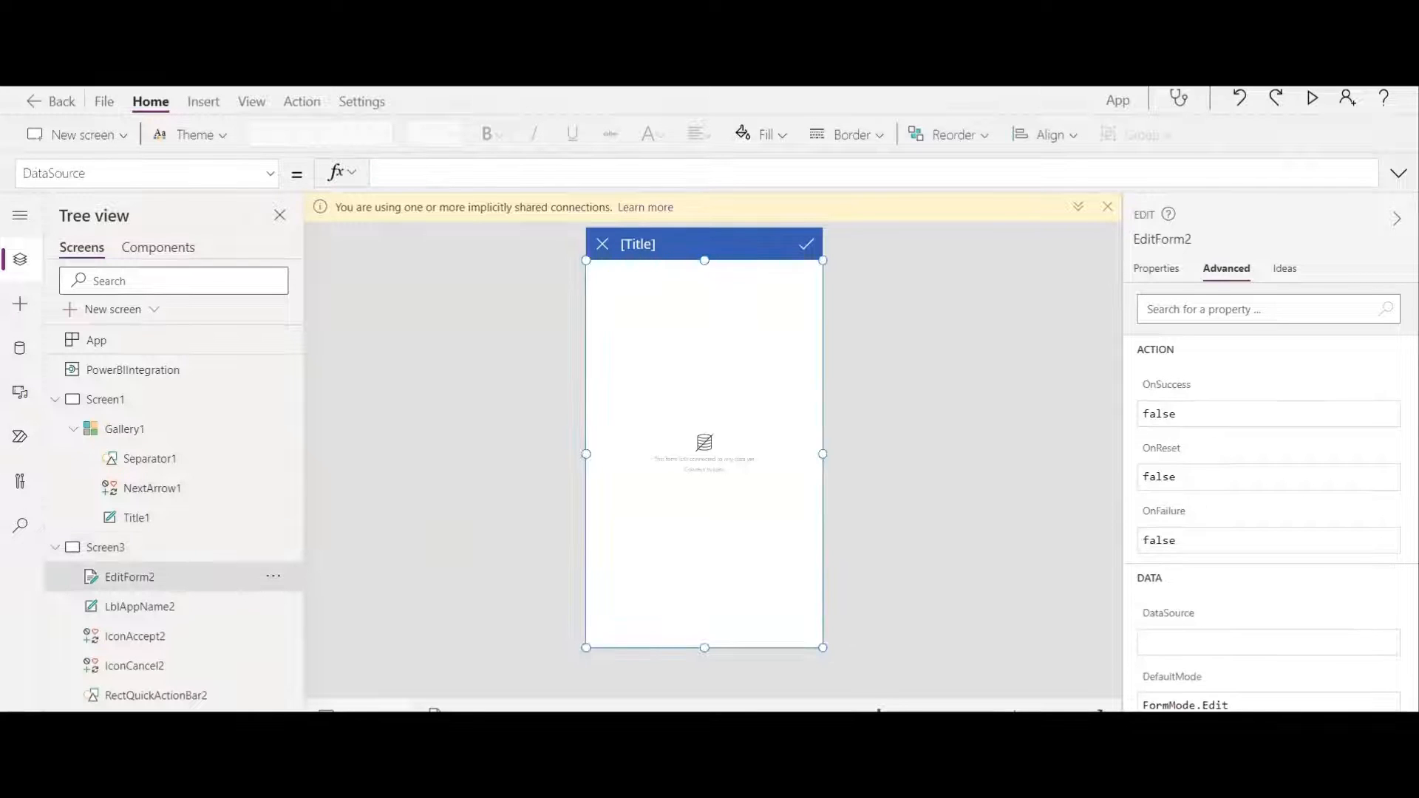
left_click(1158, 270)
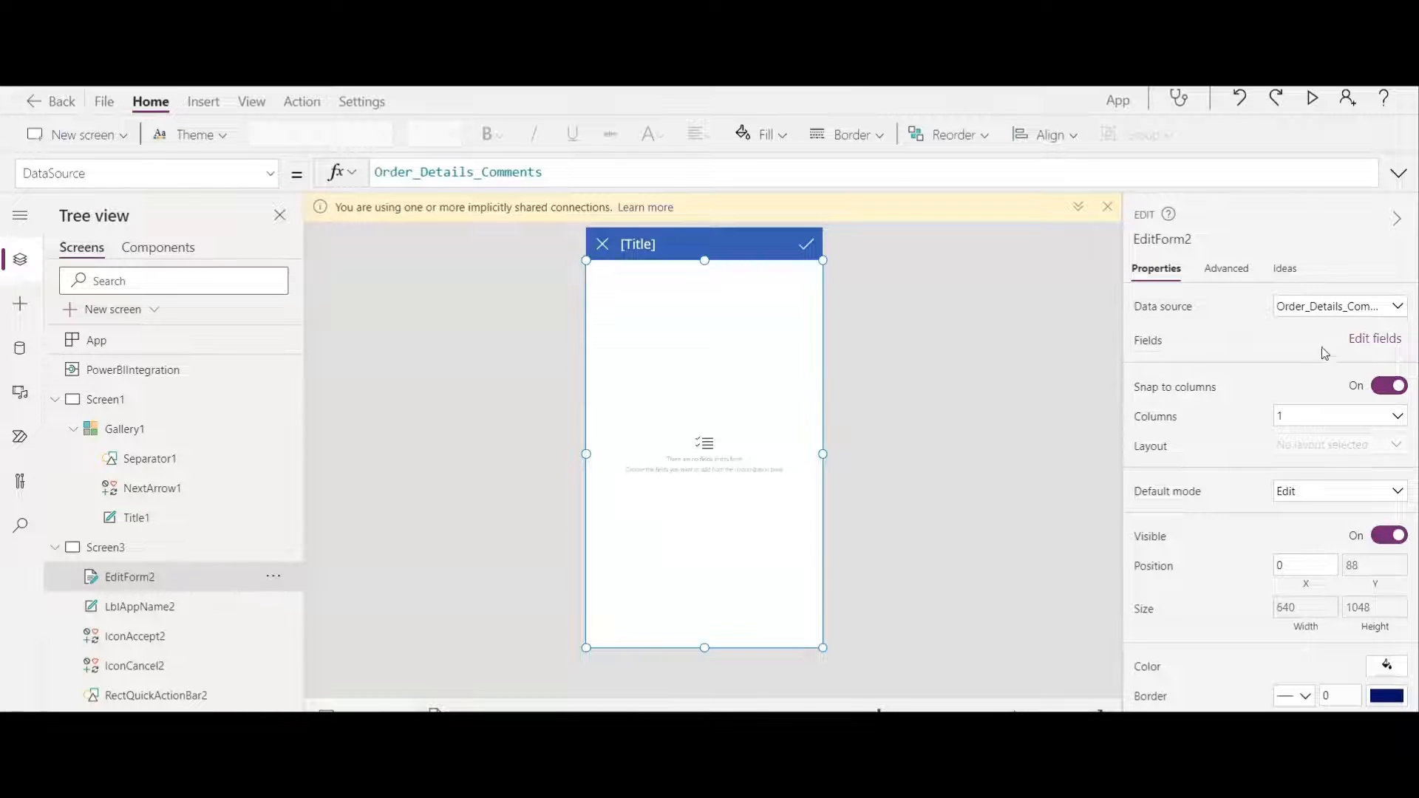
Add the Order_ID and Comments fields to EditForm2 and check the control type options for Order_ID.
left_click(1372, 341)
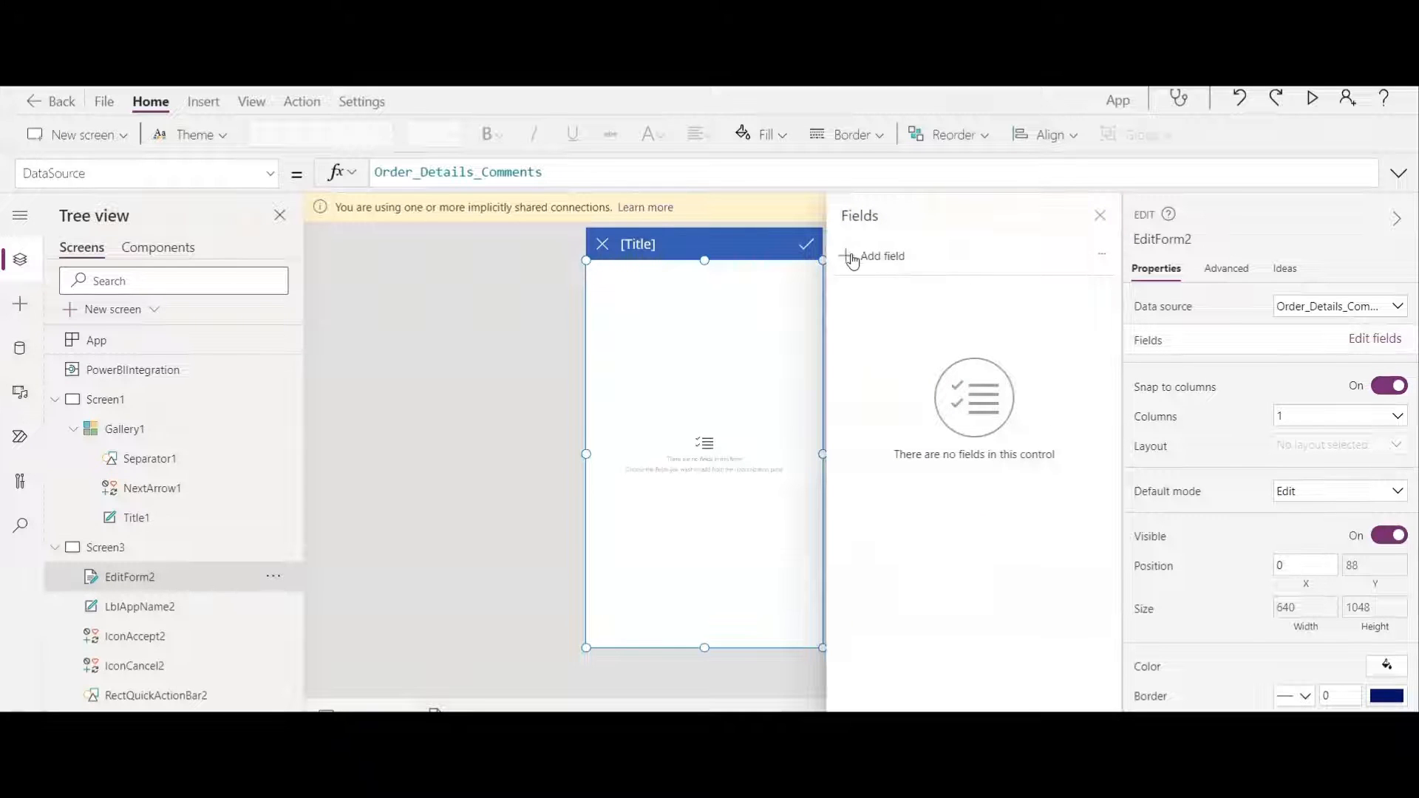
left_click(853, 258)
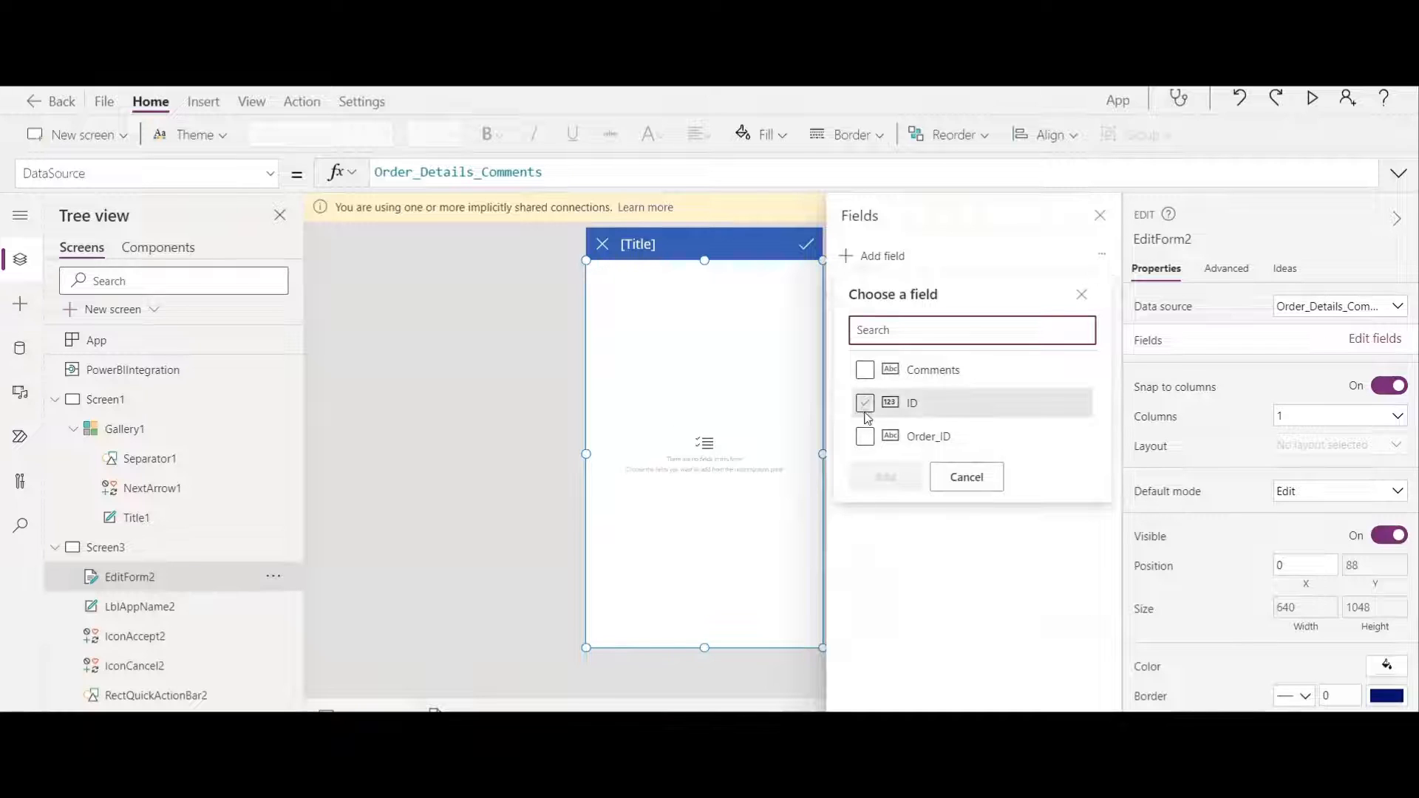
left_click(865, 436)
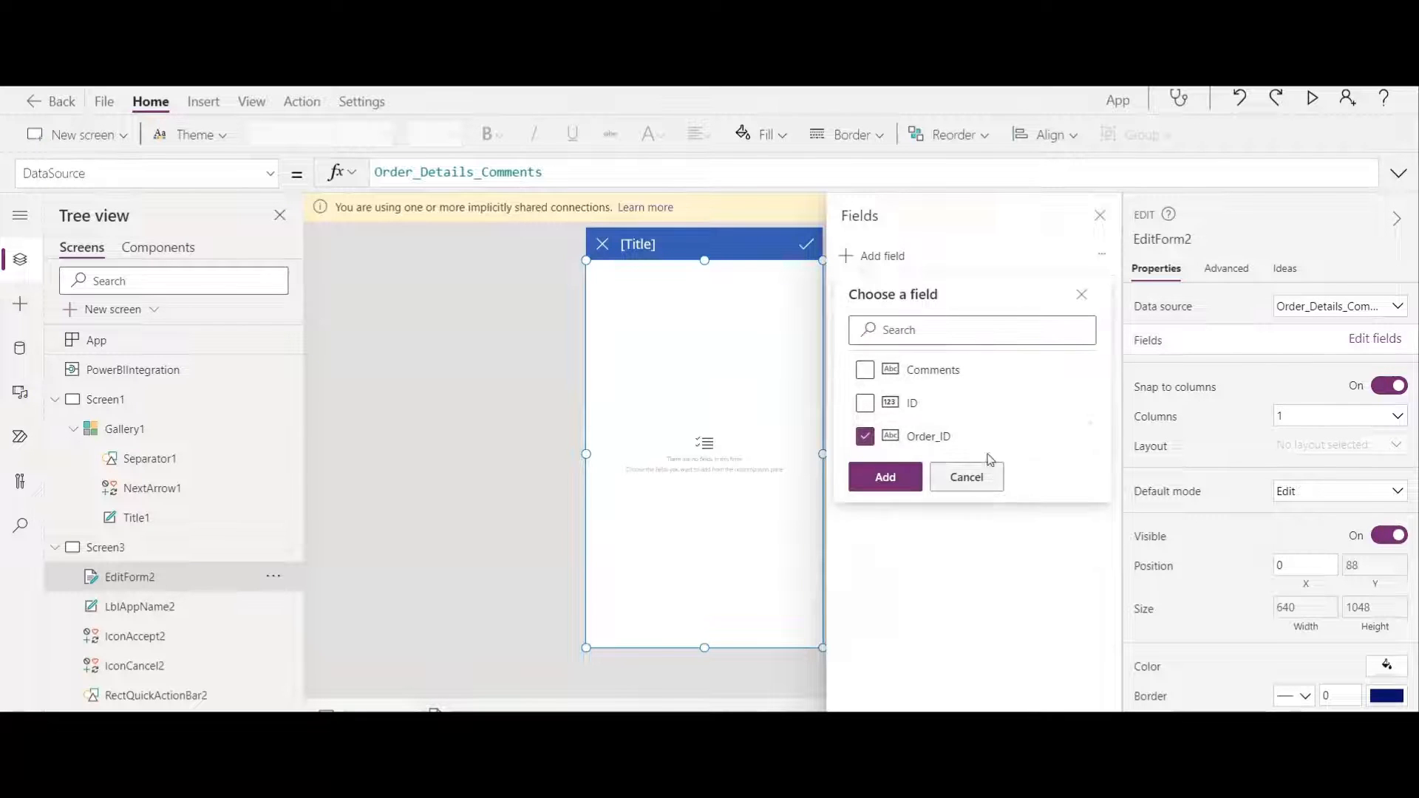
left_click(869, 373)
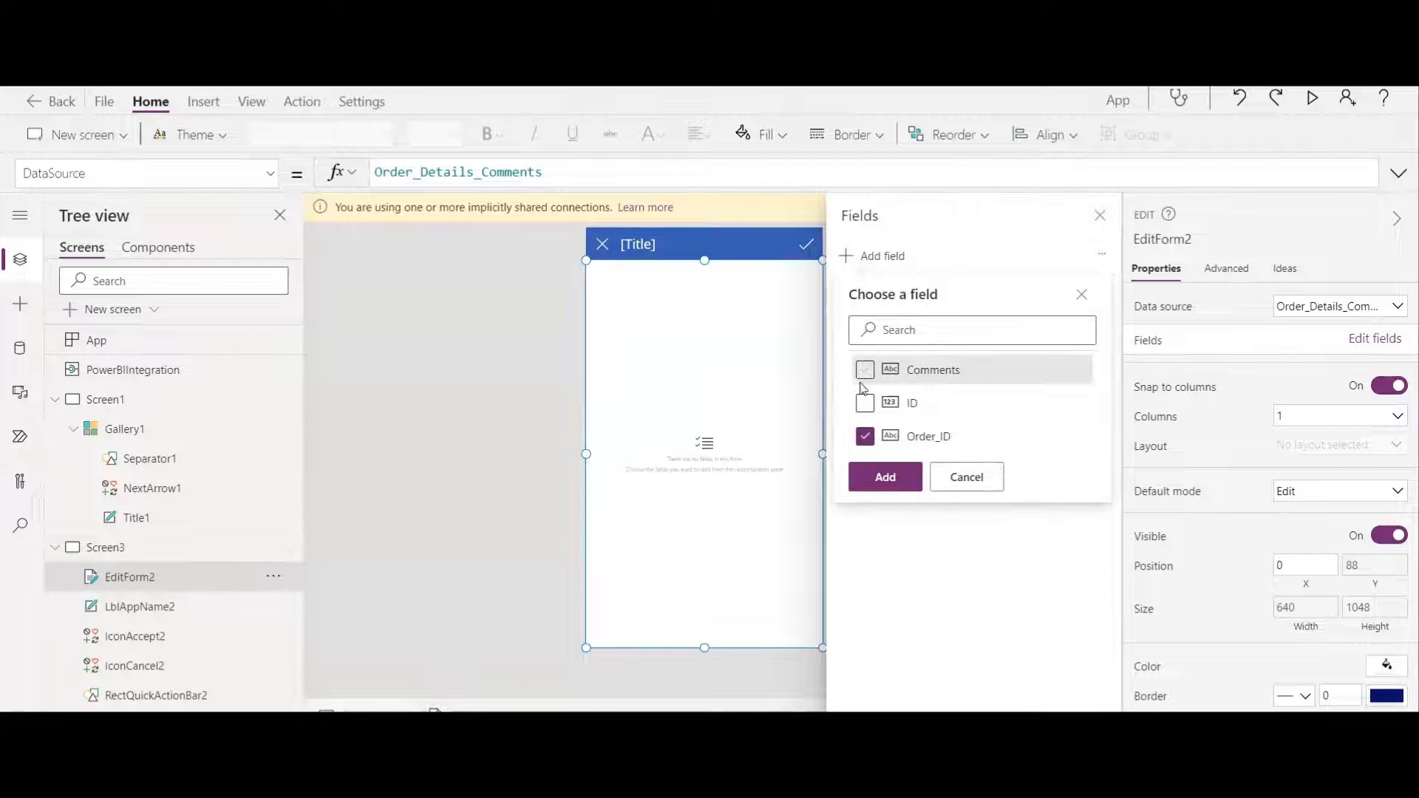
left_click(890, 479)
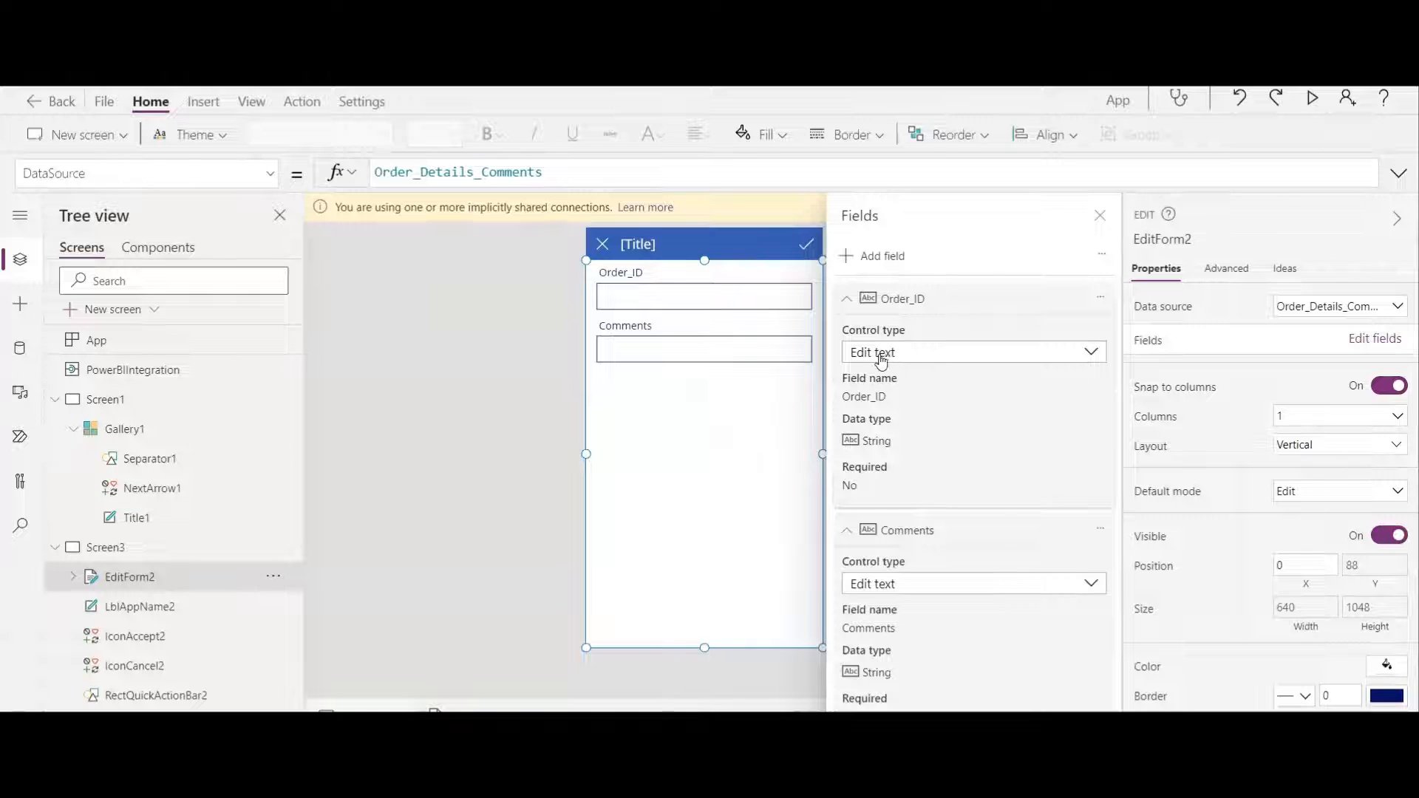
left_click(1092, 353)
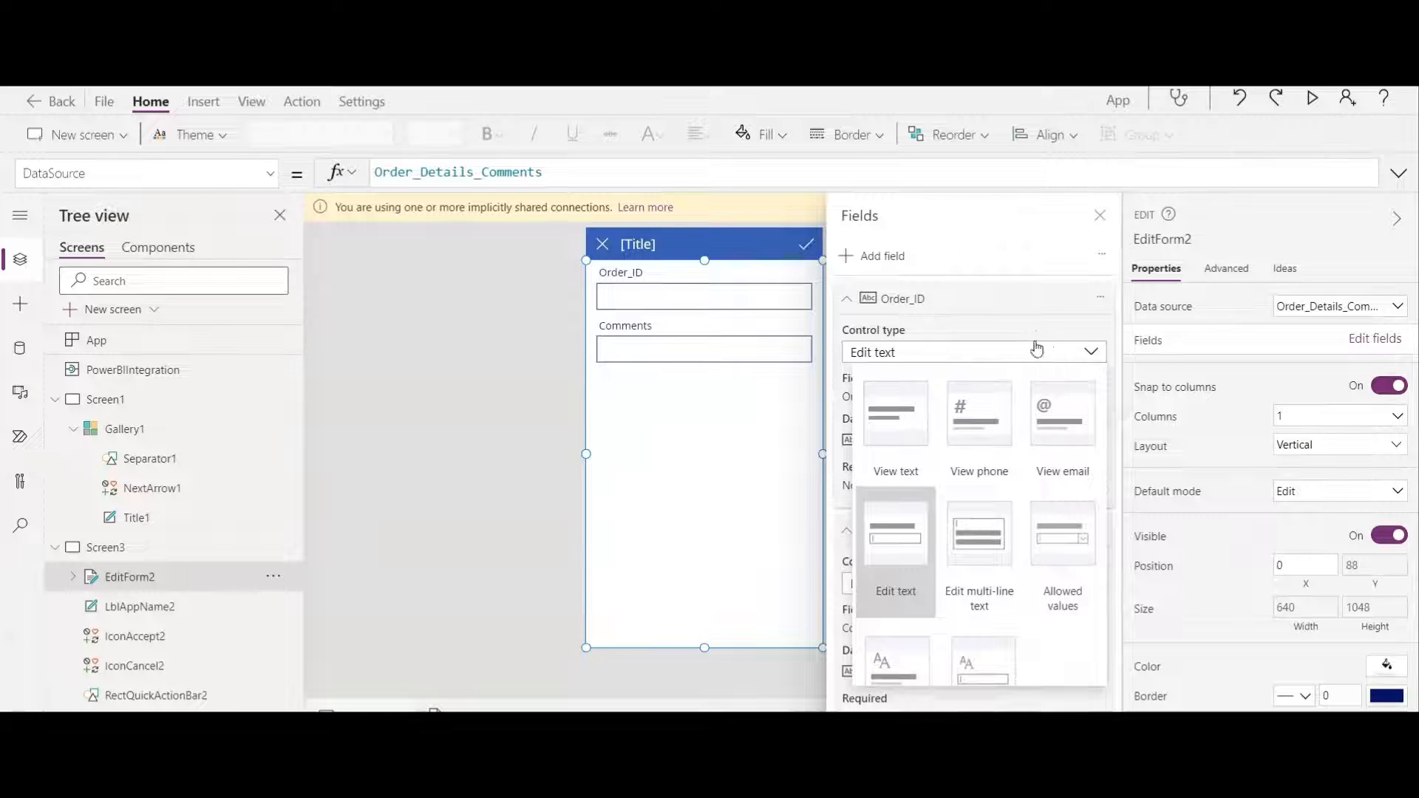
left_click(847, 299)
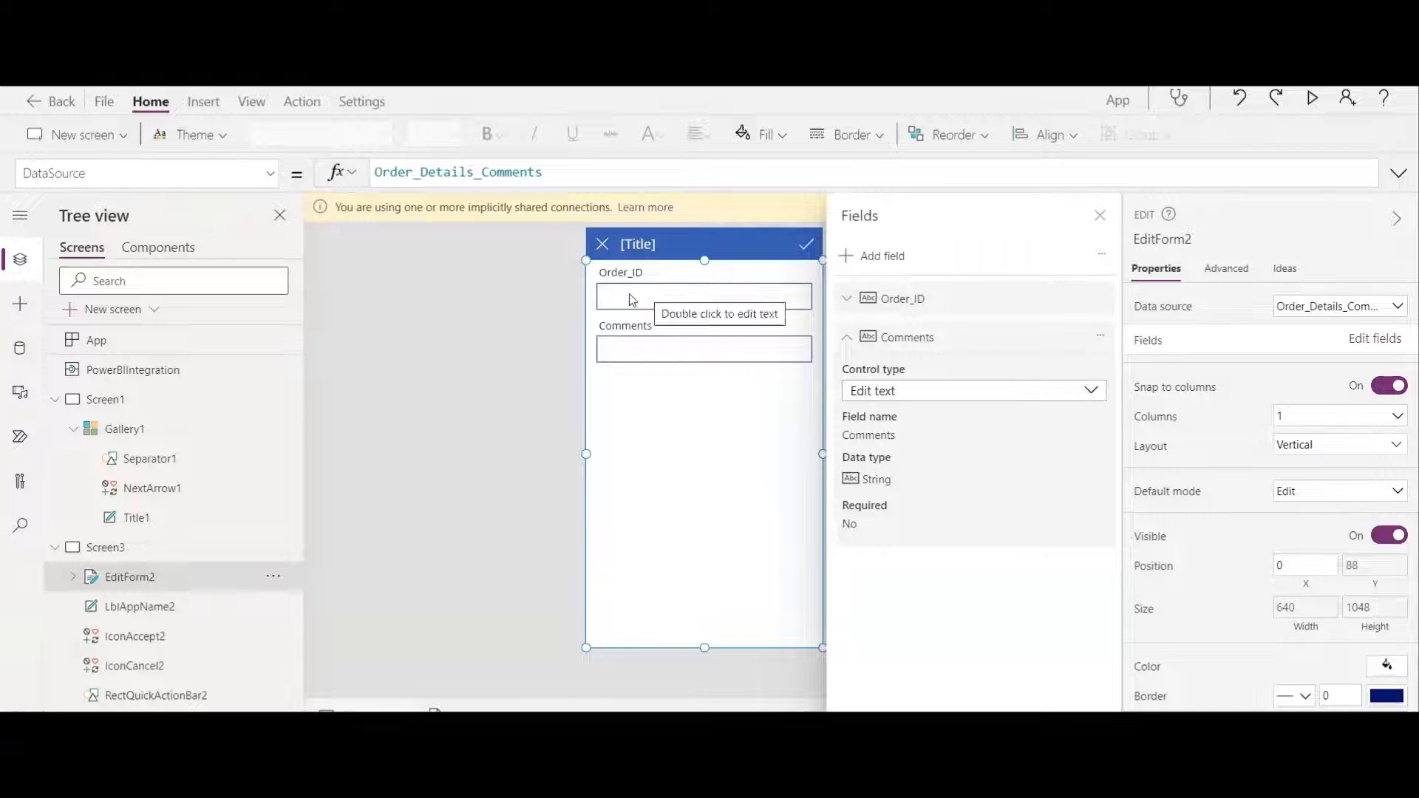
Change the title label of the new form screen to "Demo Update Comments".
double_click(658, 245)
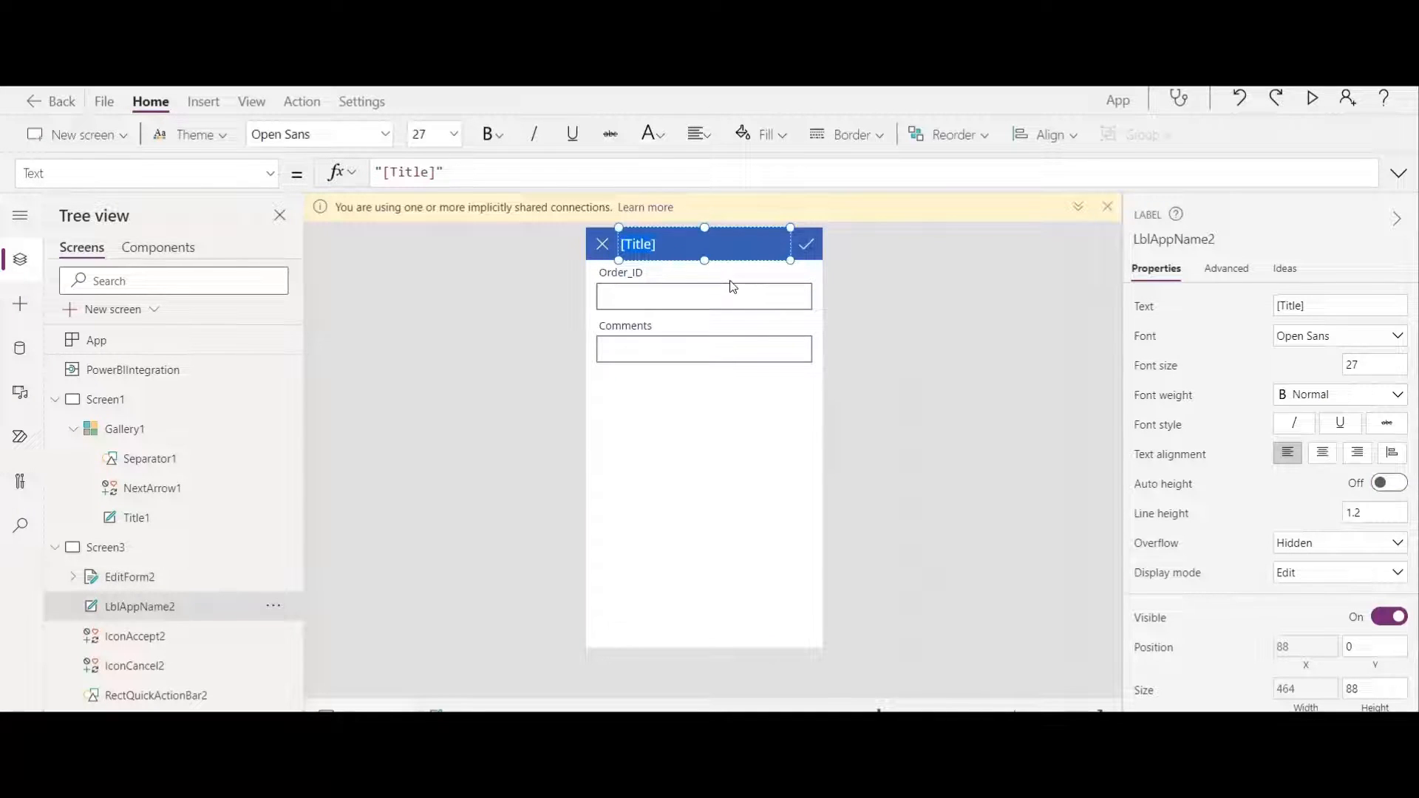
type("d")
key("BackSpace")
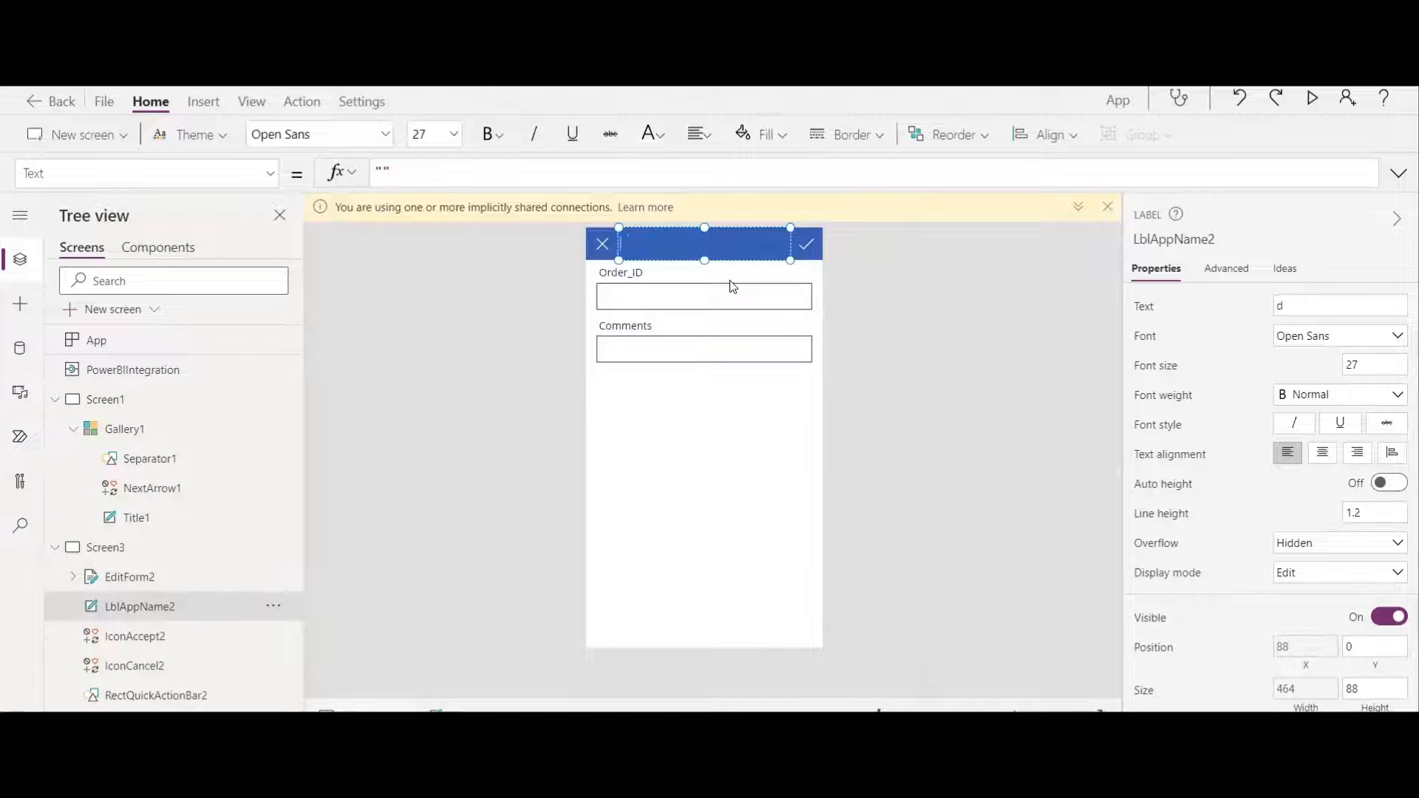
type("Dem")
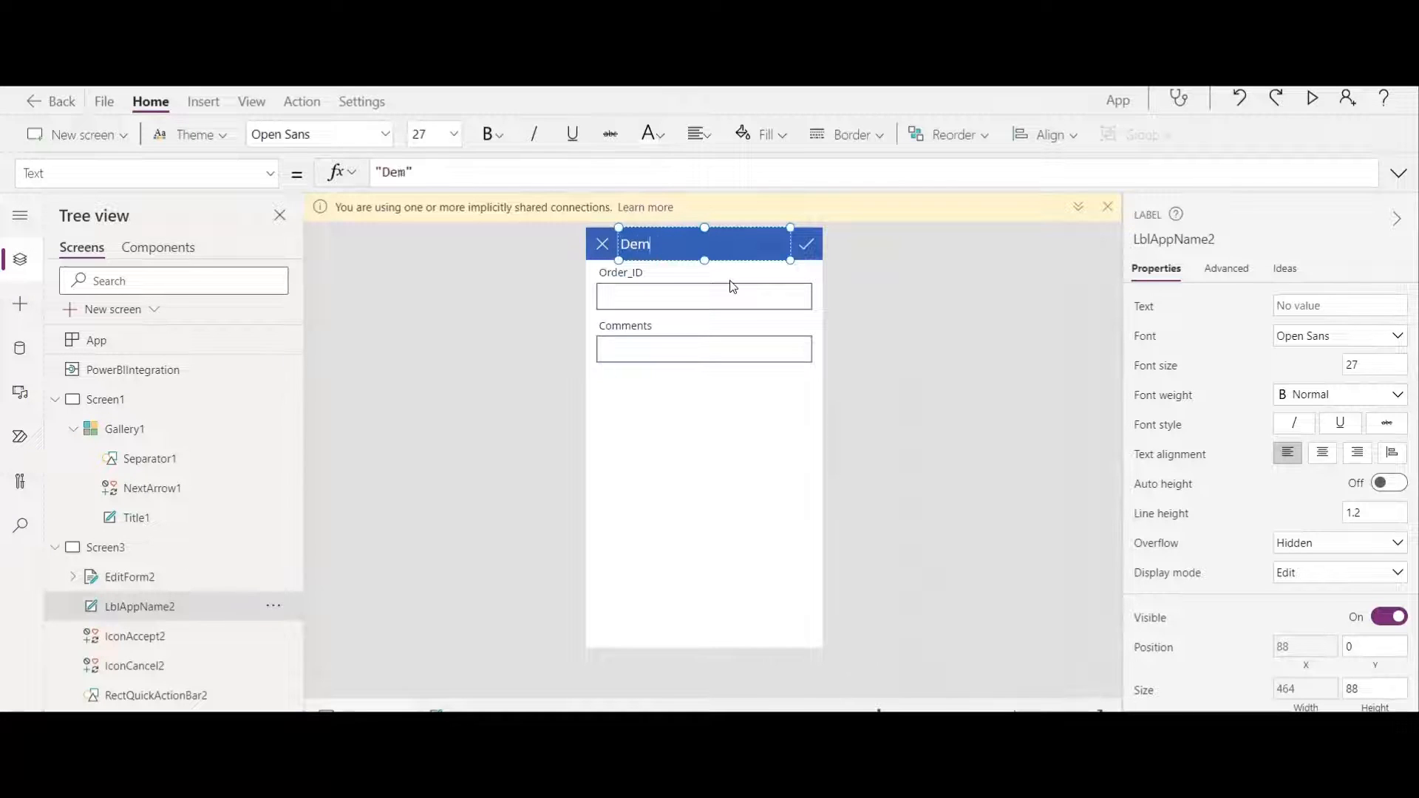
type("o Update")
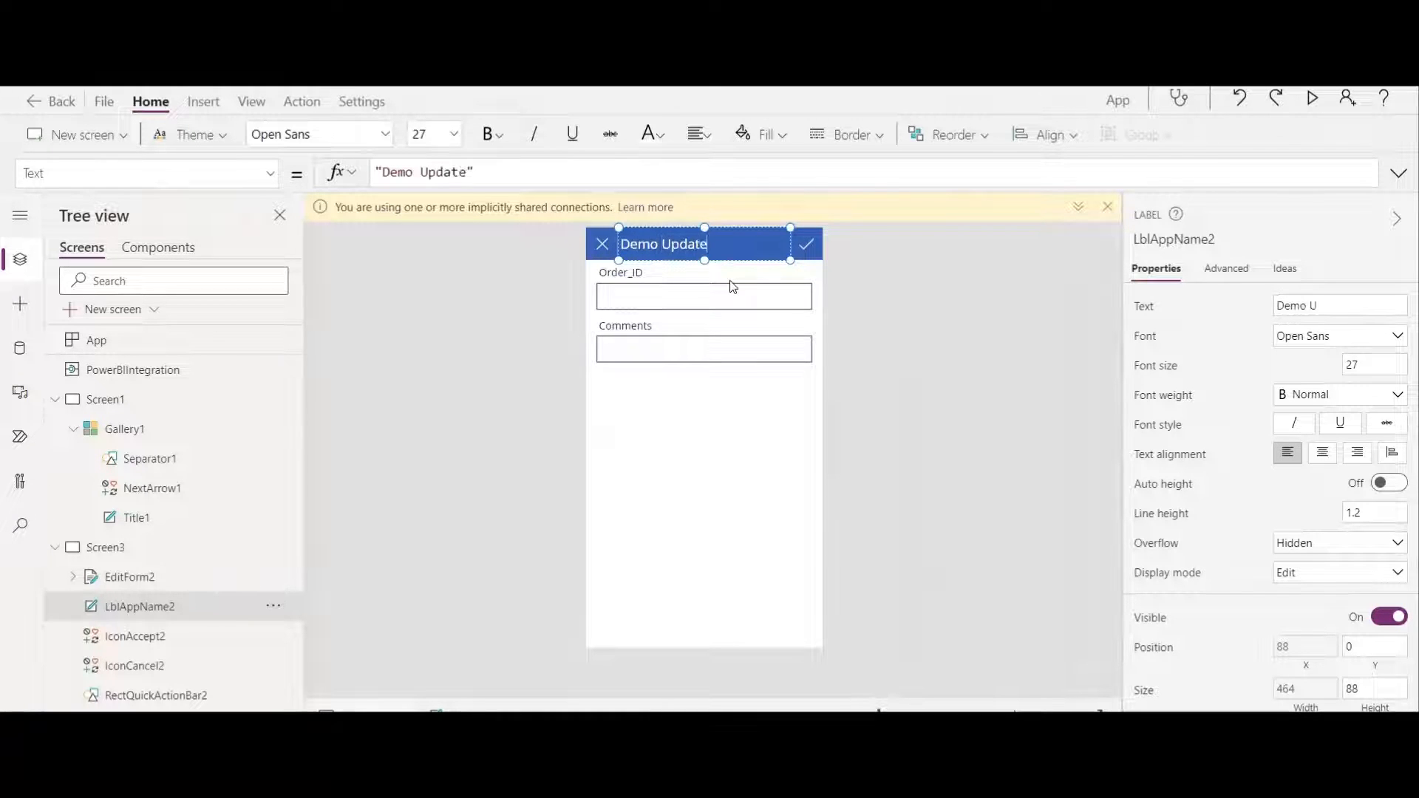
type(" Comments")
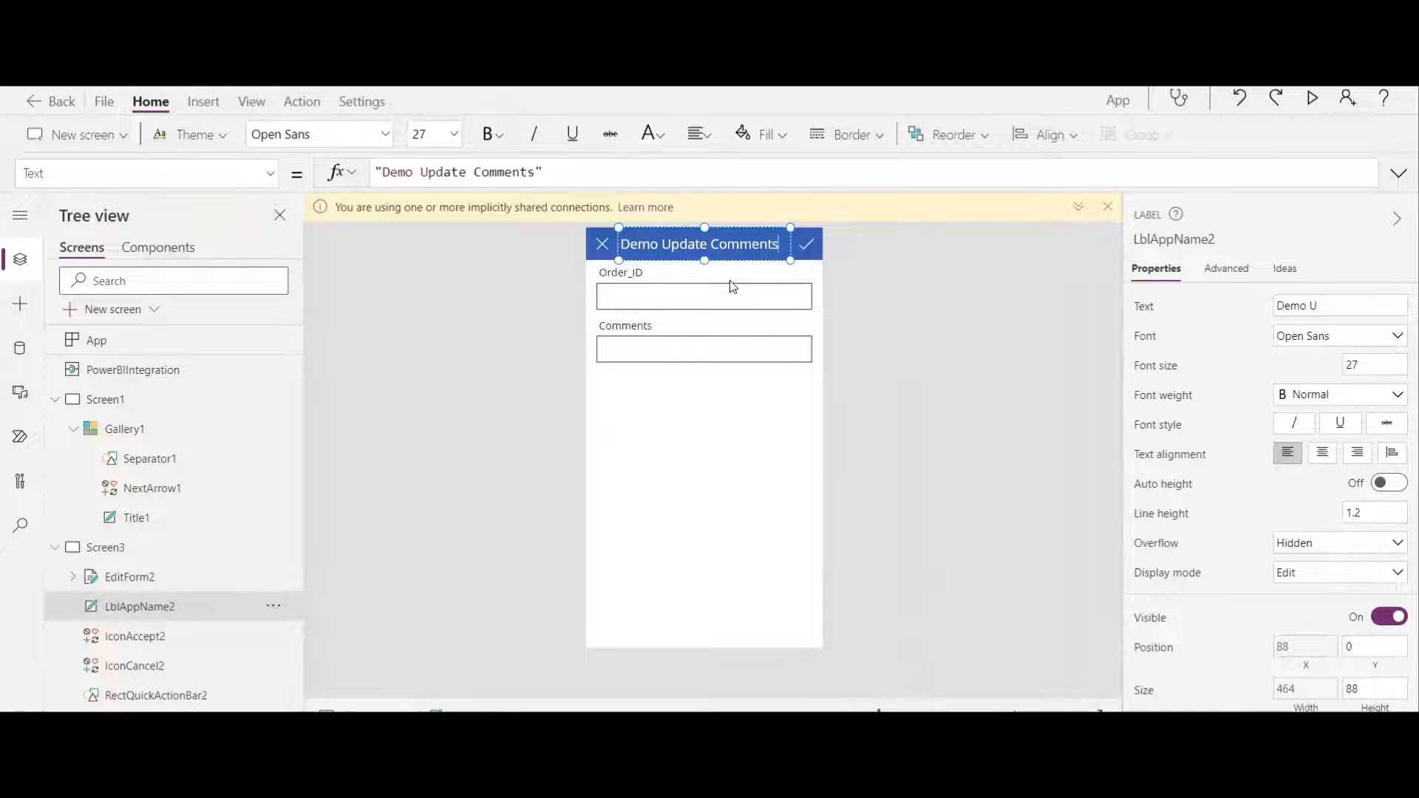
left_click(961, 348)
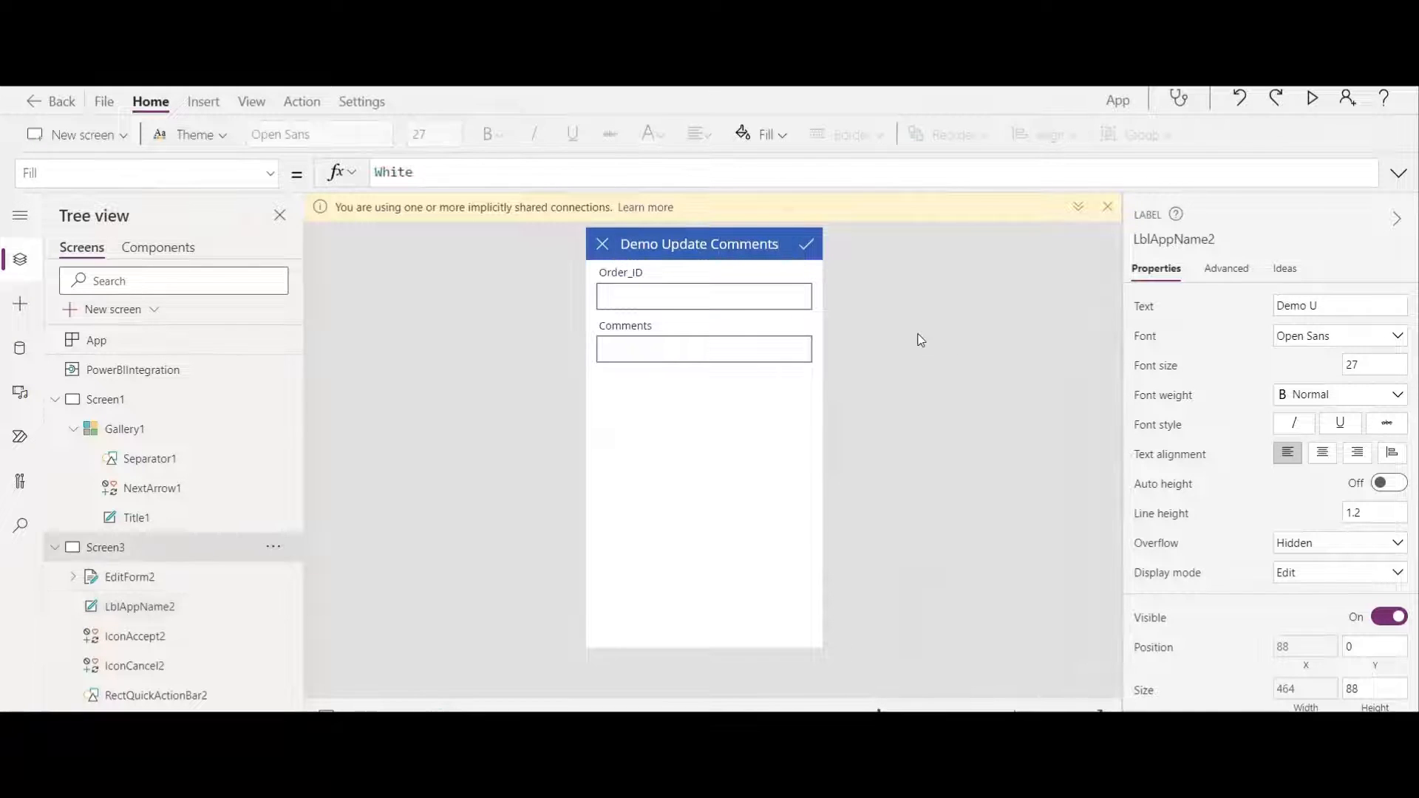
Enlarge the Comments card to a height of about 783 and its text input to a height of about 677.
left_click(732, 346)
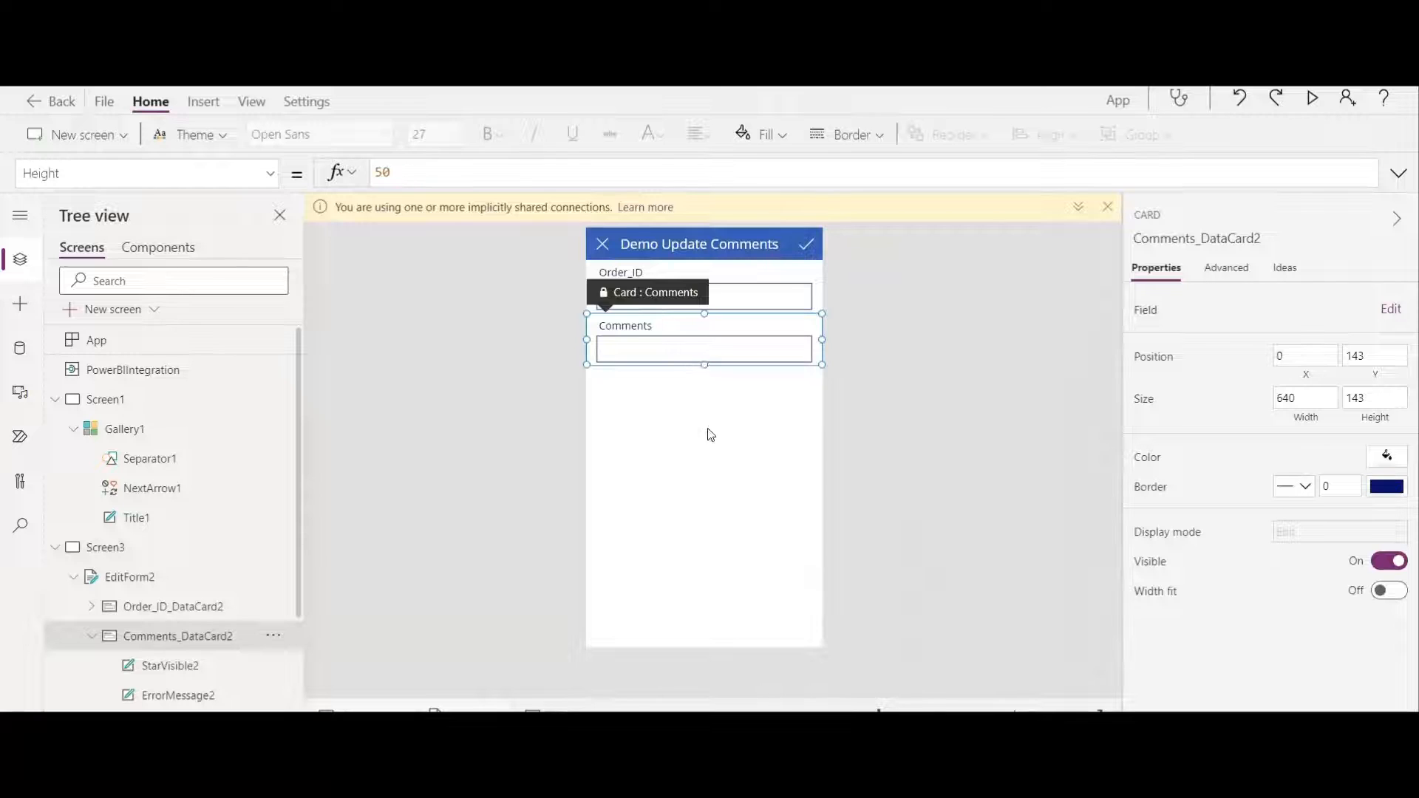
left_click_drag(717, 566, 717, 584)
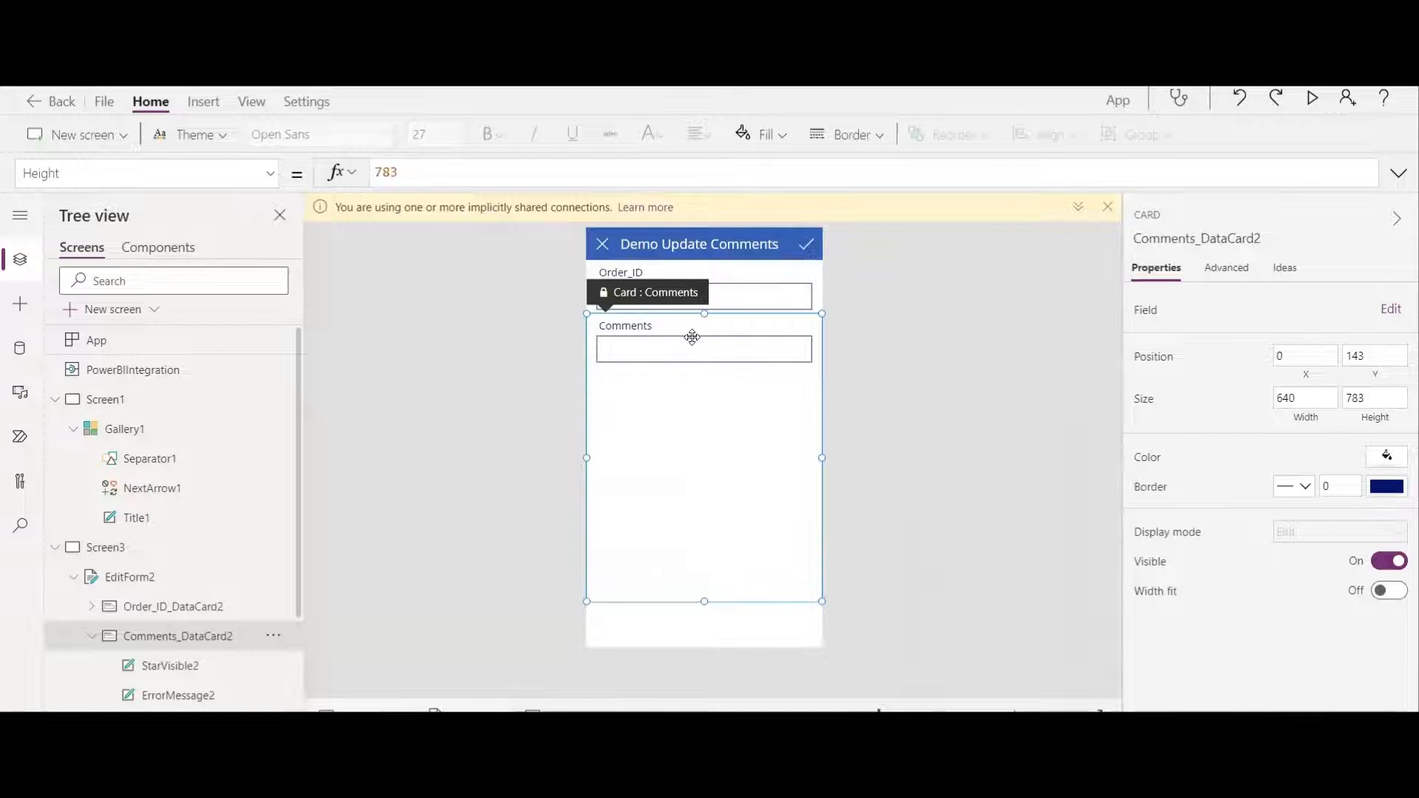
left_click(698, 362)
left_click_drag(699, 362, 706, 560)
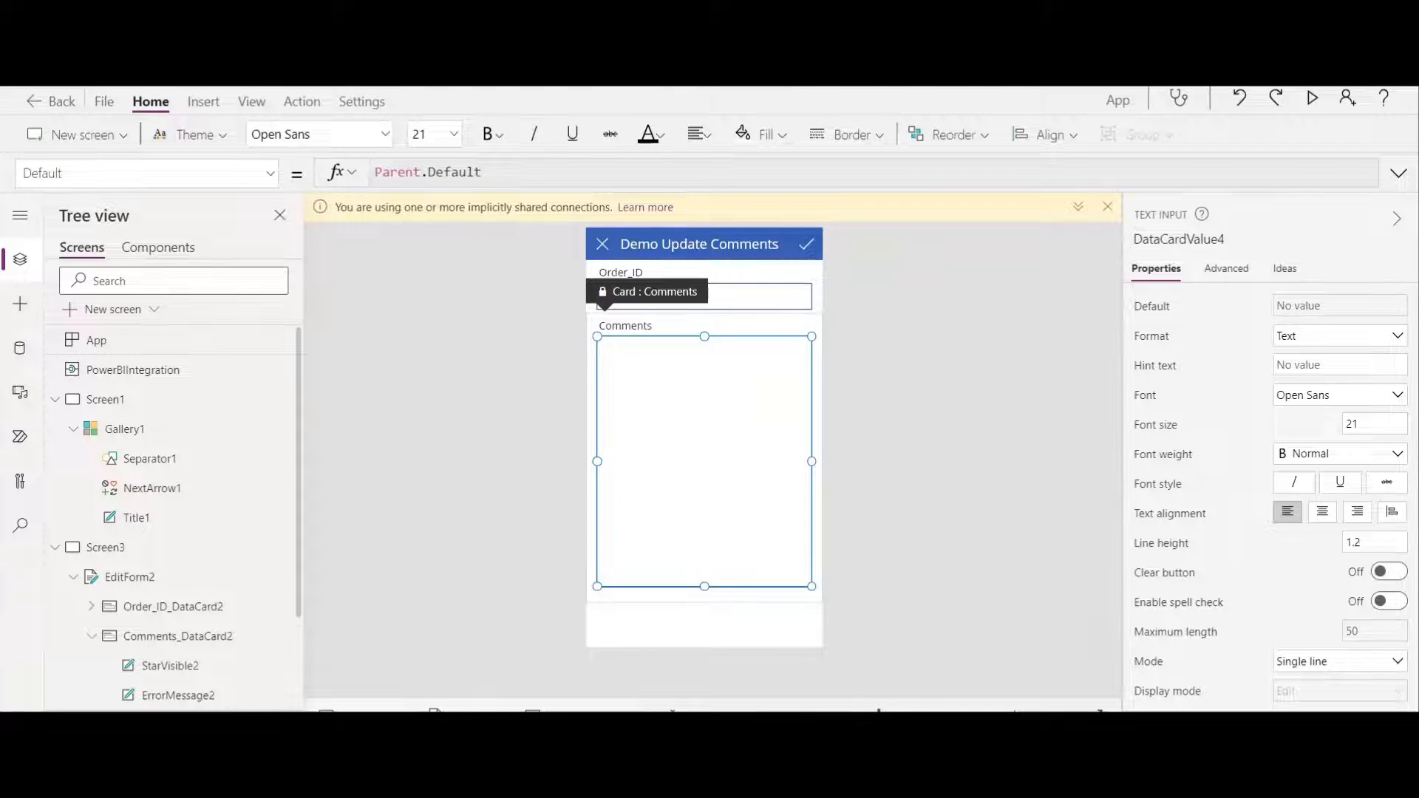
scroll(1233, 526, "down", 3)
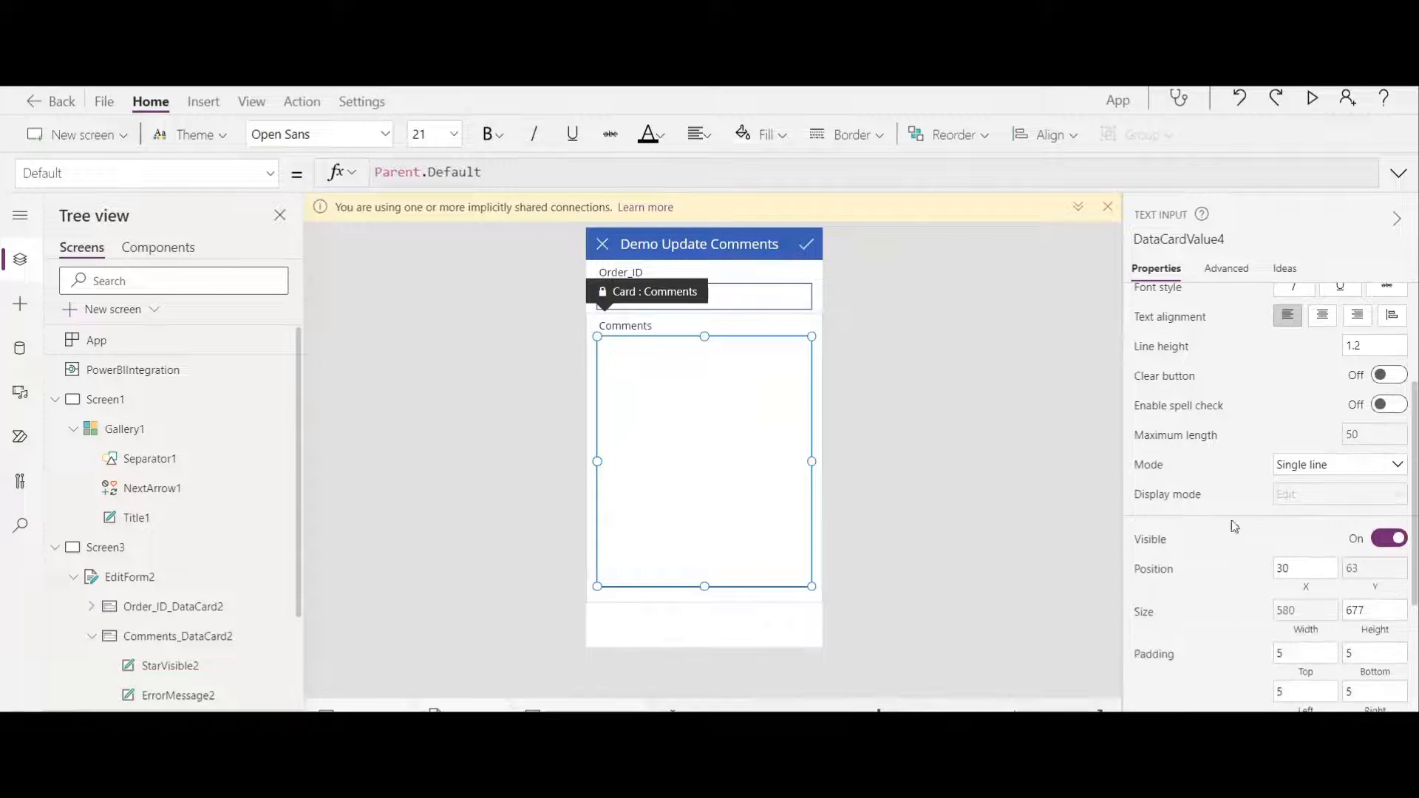
Set the mode of the Comments text input to Multiline.
left_click(1379, 465)
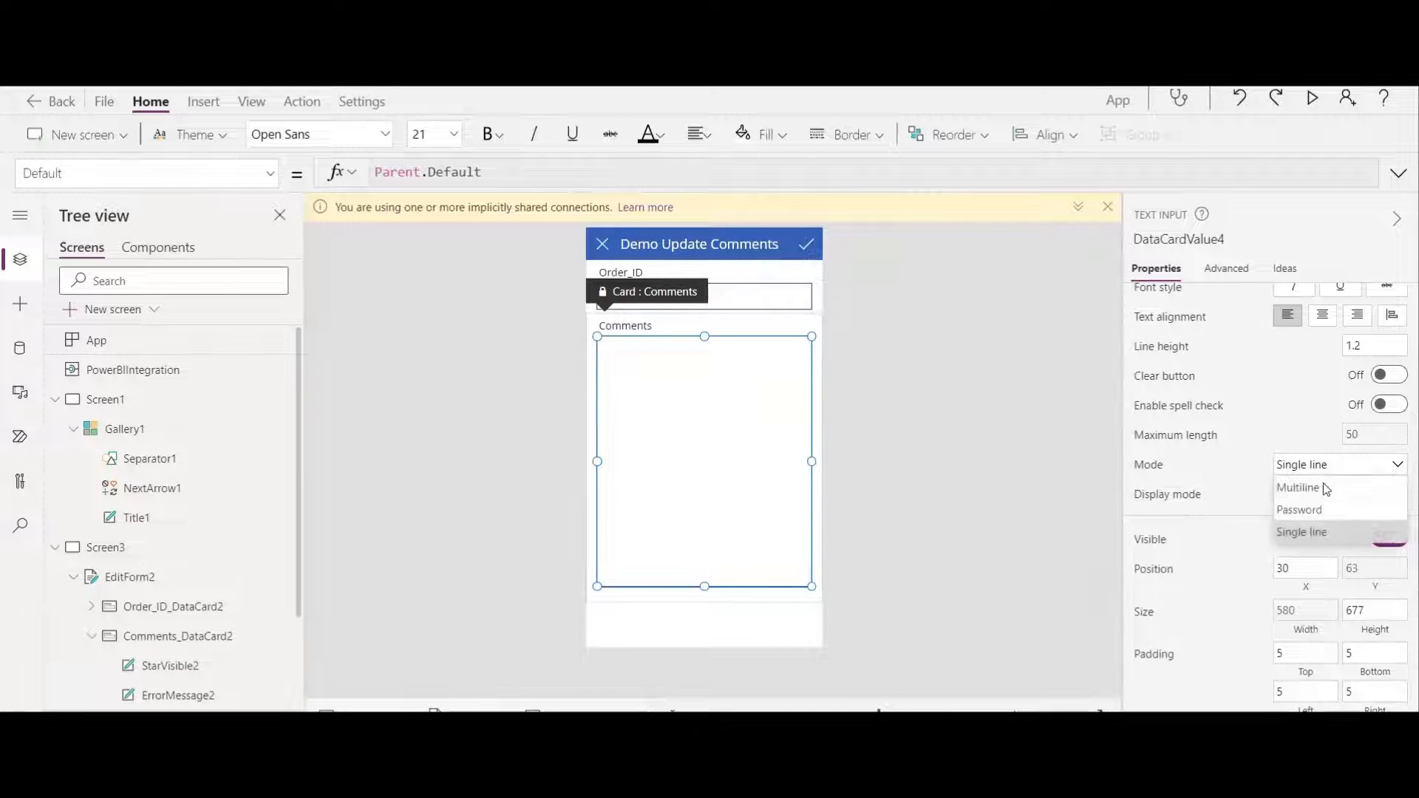
left_click(1319, 488)
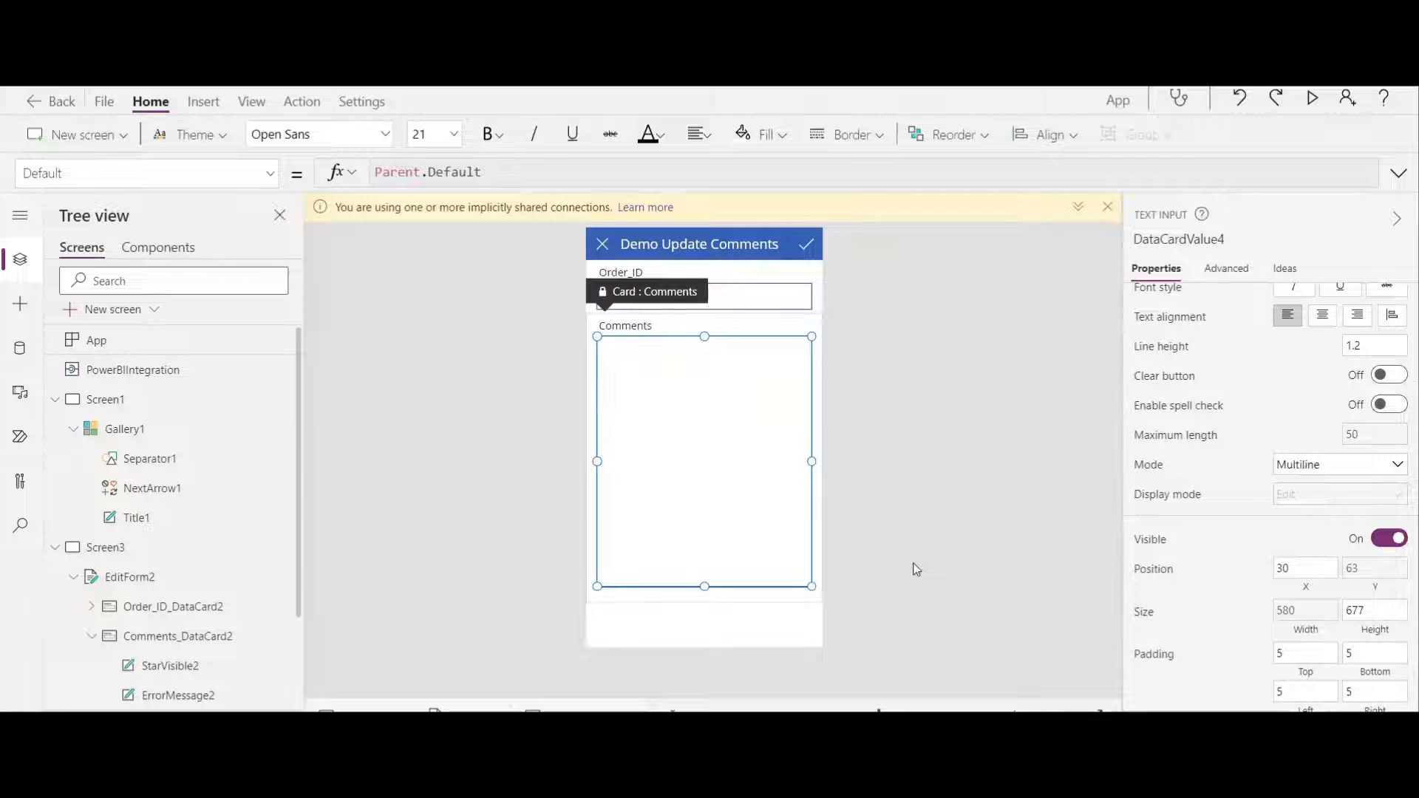
left_click(961, 510)
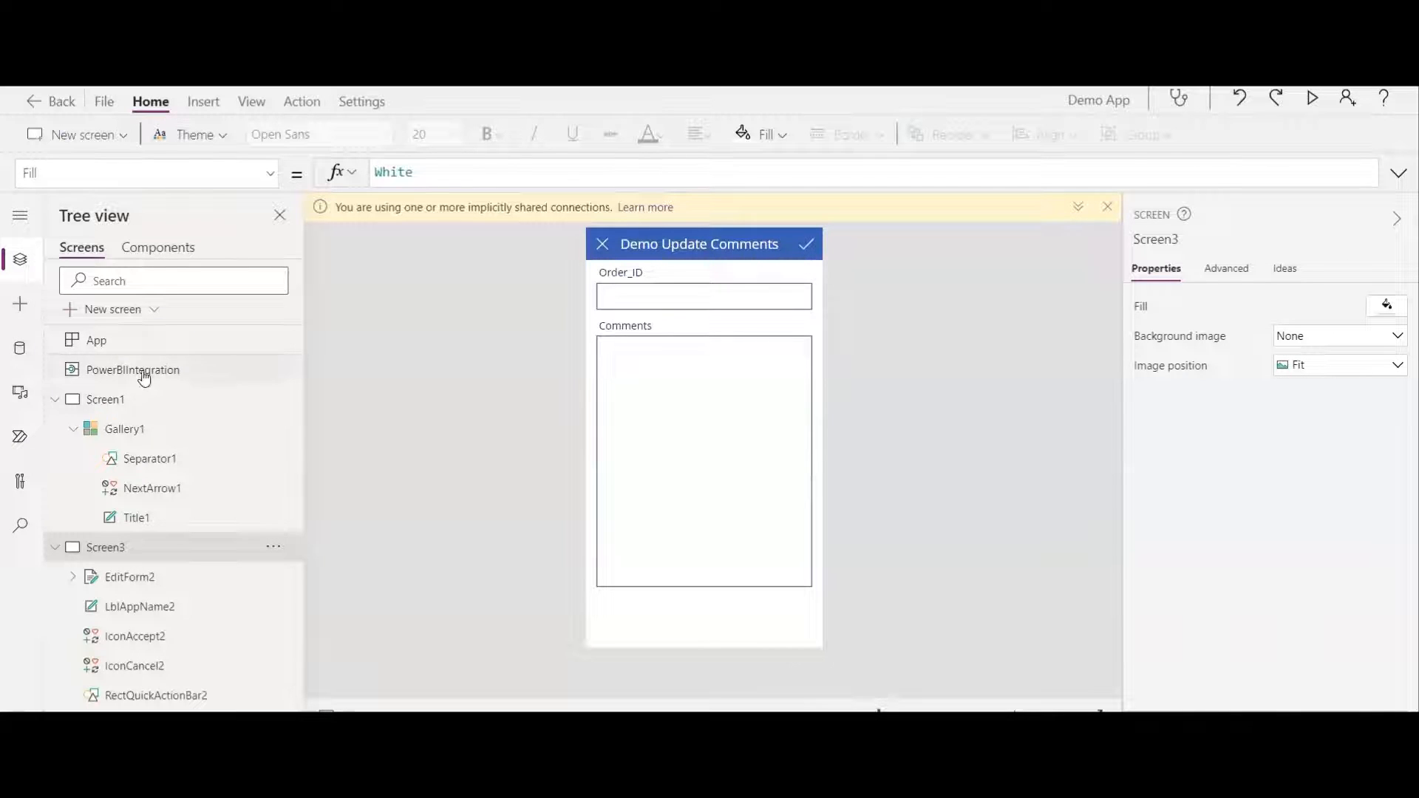
Add a label reading "Add your comments" above the gallery on Screen1.
left_click(123, 432)
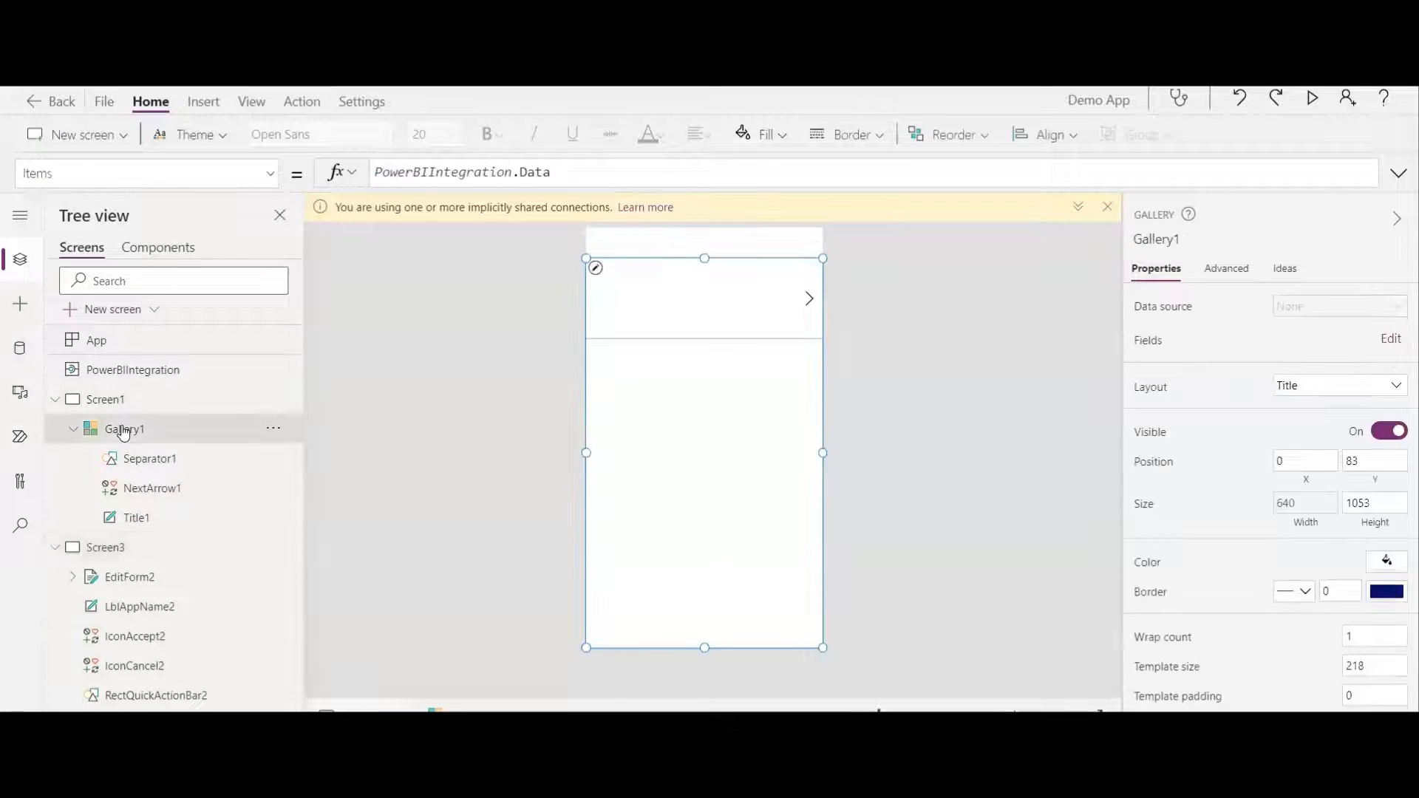
left_click(688, 249)
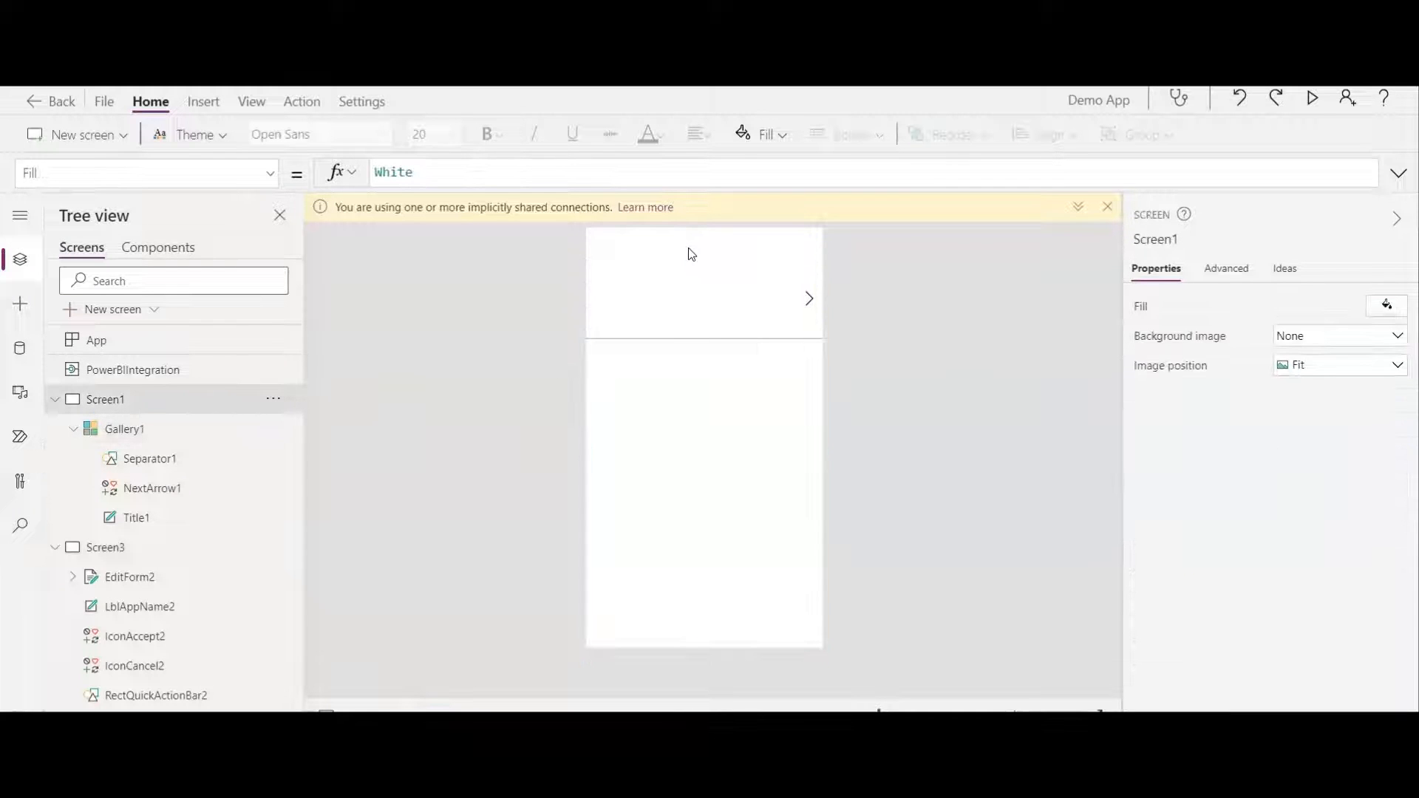
left_click(765, 294)
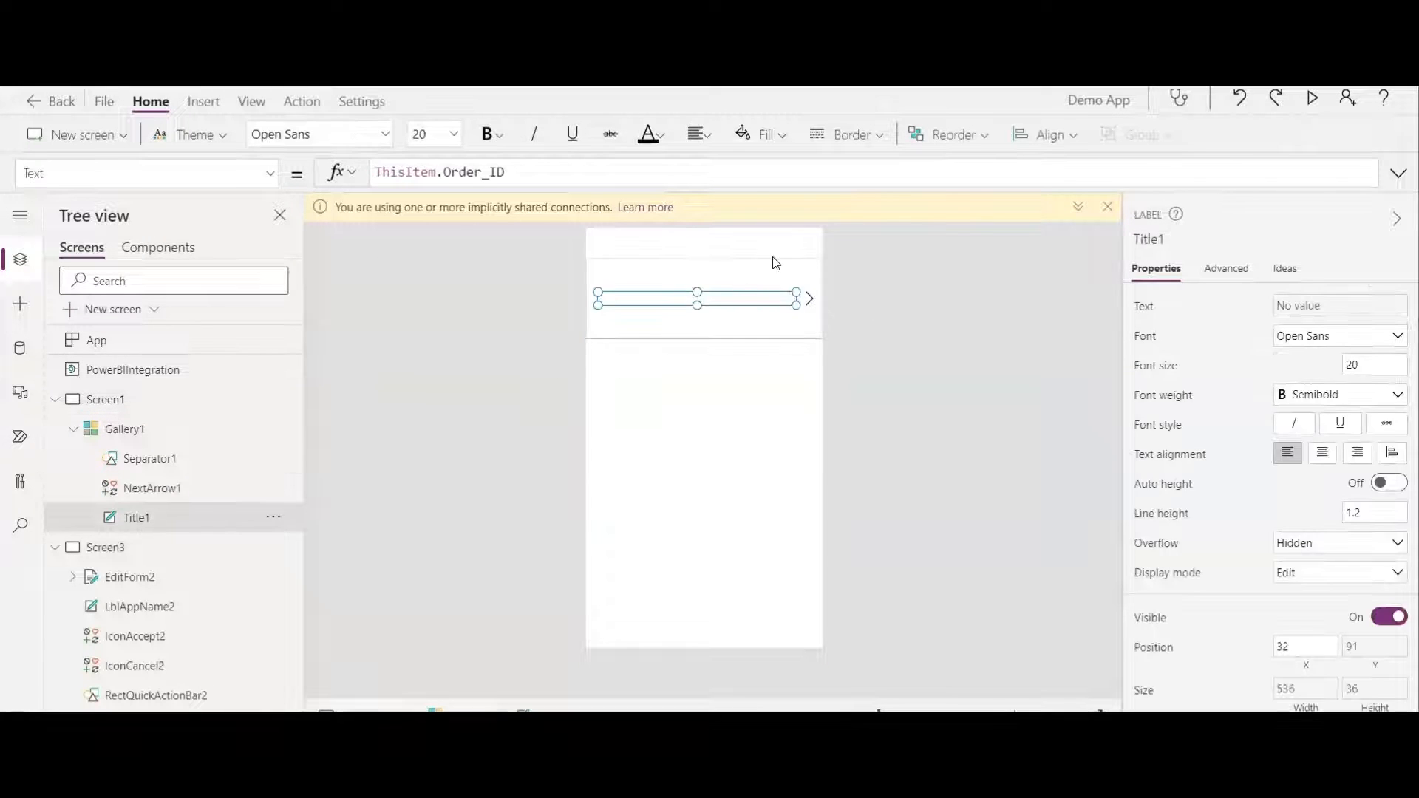
left_click(760, 437)
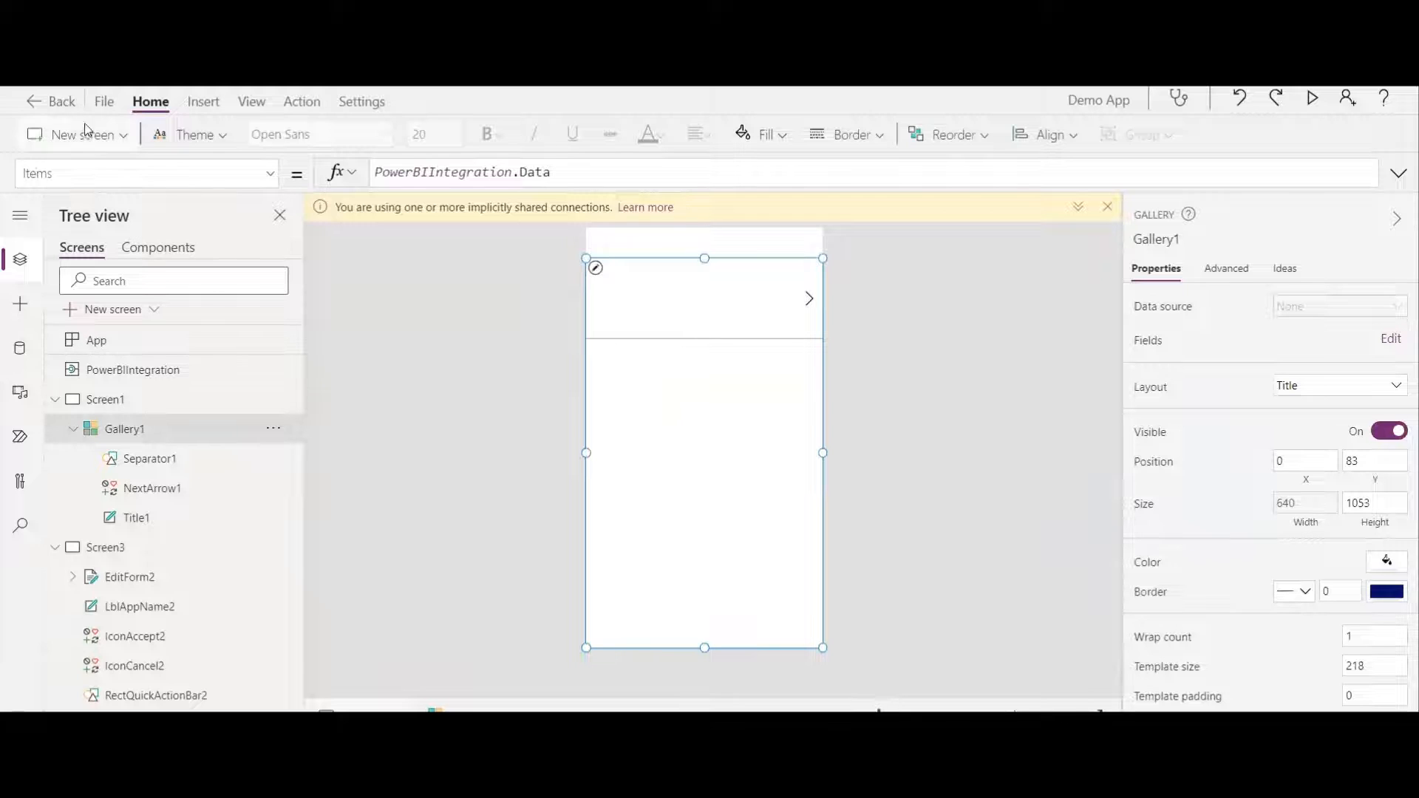
left_click(203, 101)
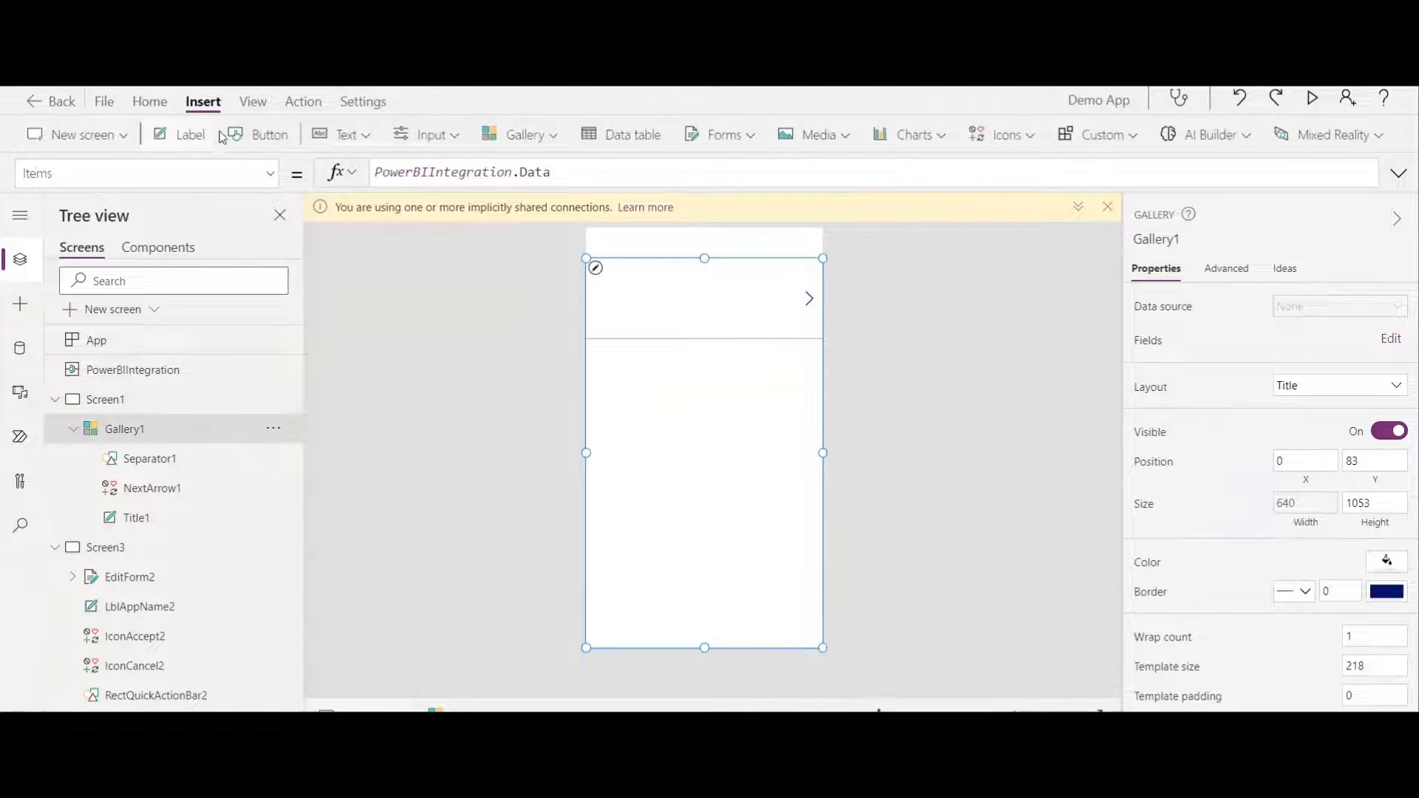
left_click(179, 143)
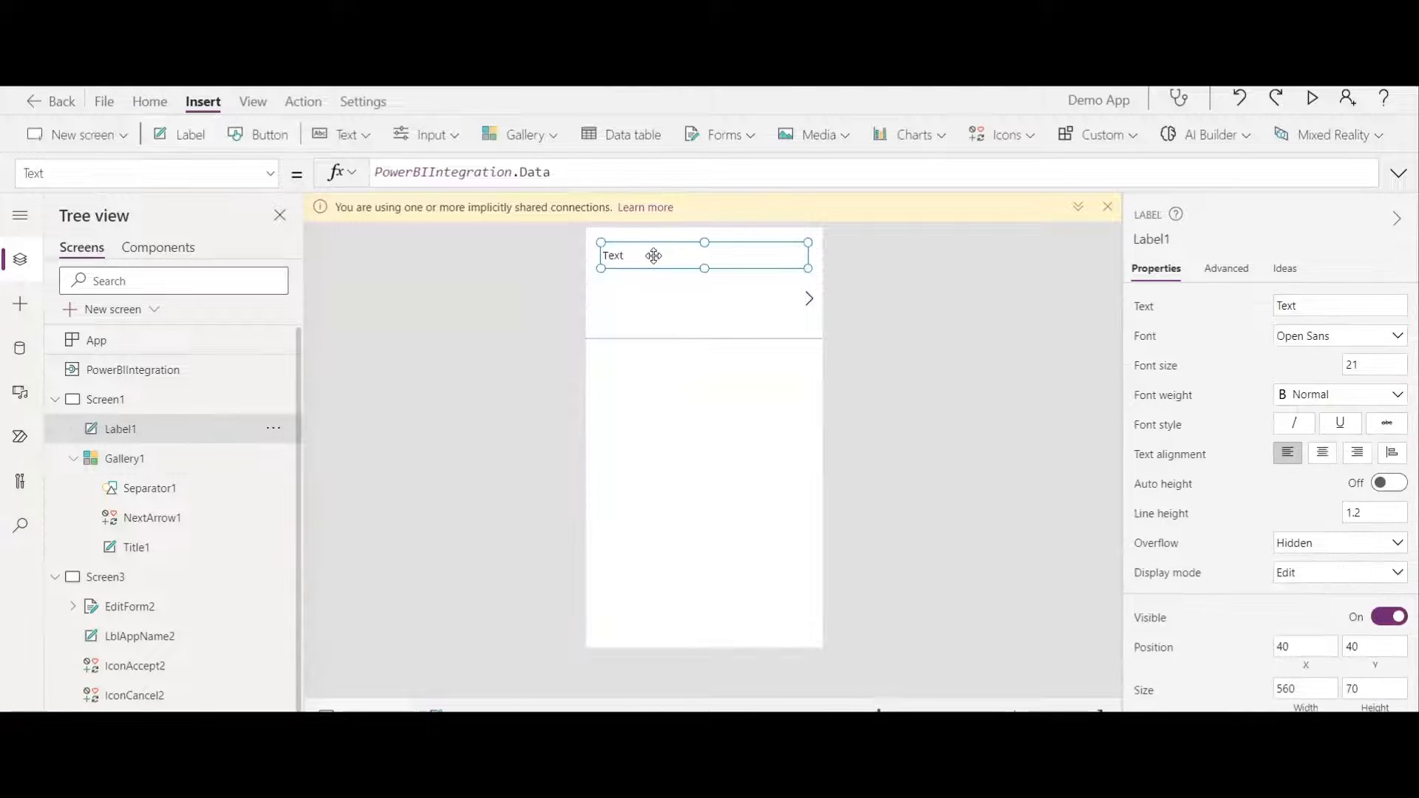
double_click(684, 256)
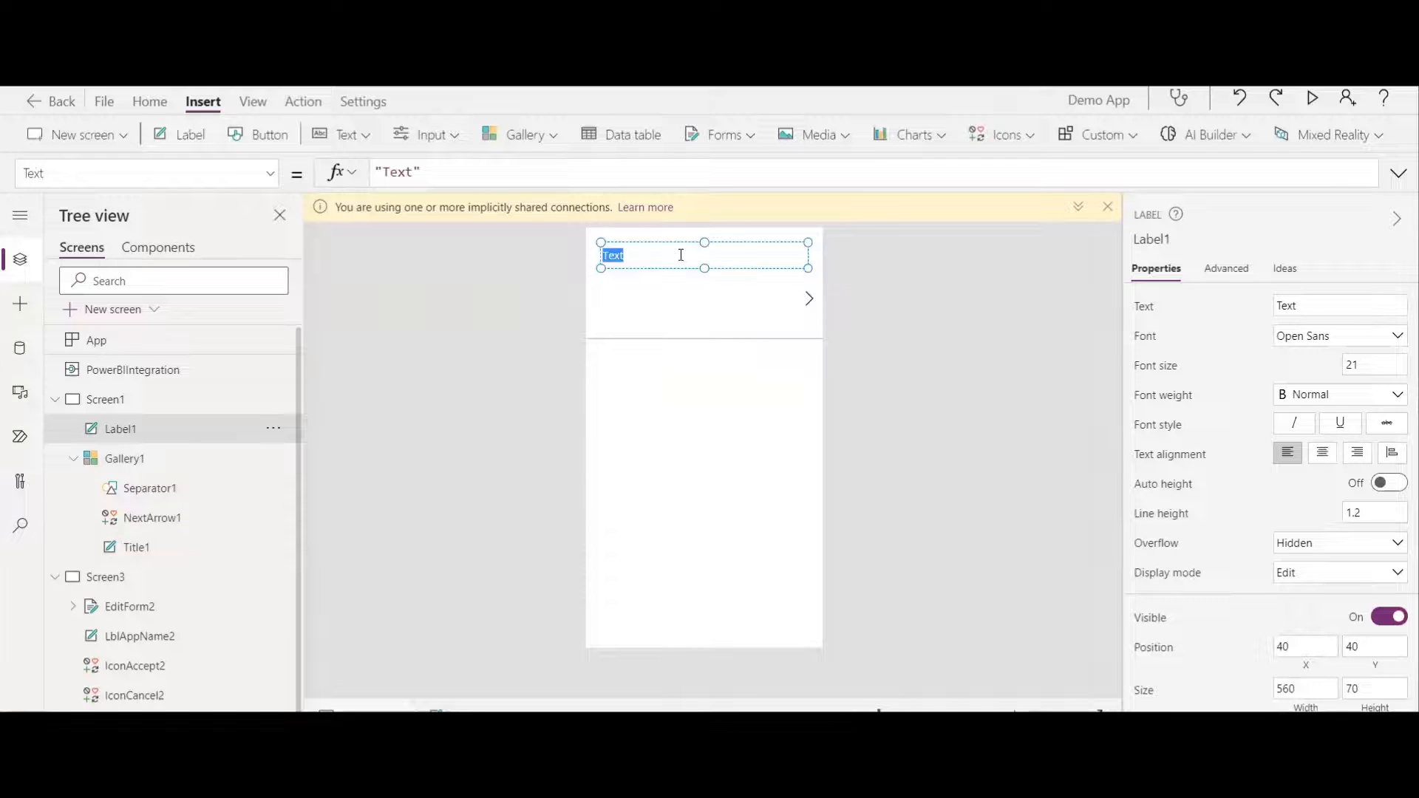
type("Add your comments")
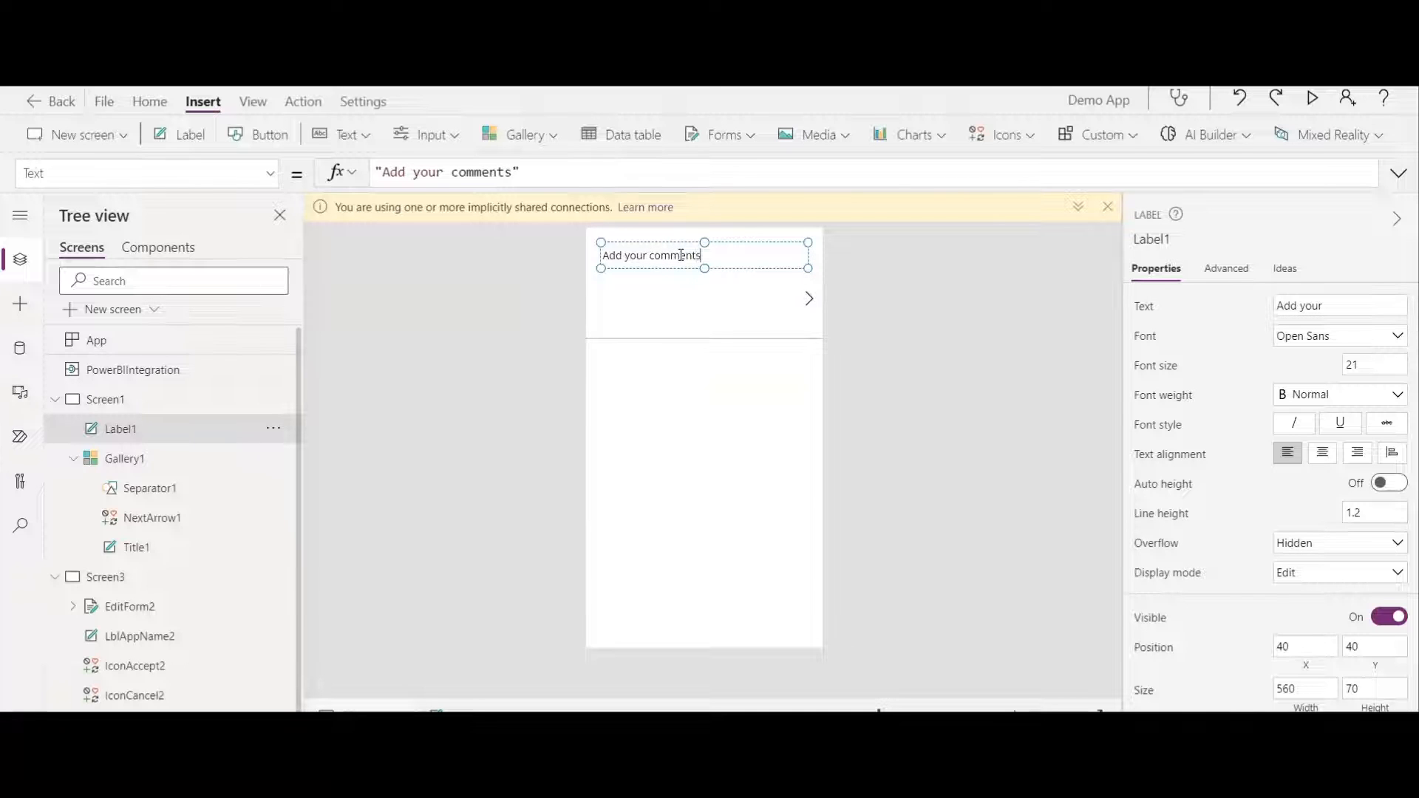
left_click(887, 296)
Extend the gallery arrow's OnSelect formula to Select(Parent);Navigate(Screen3).
left_click(759, 296)
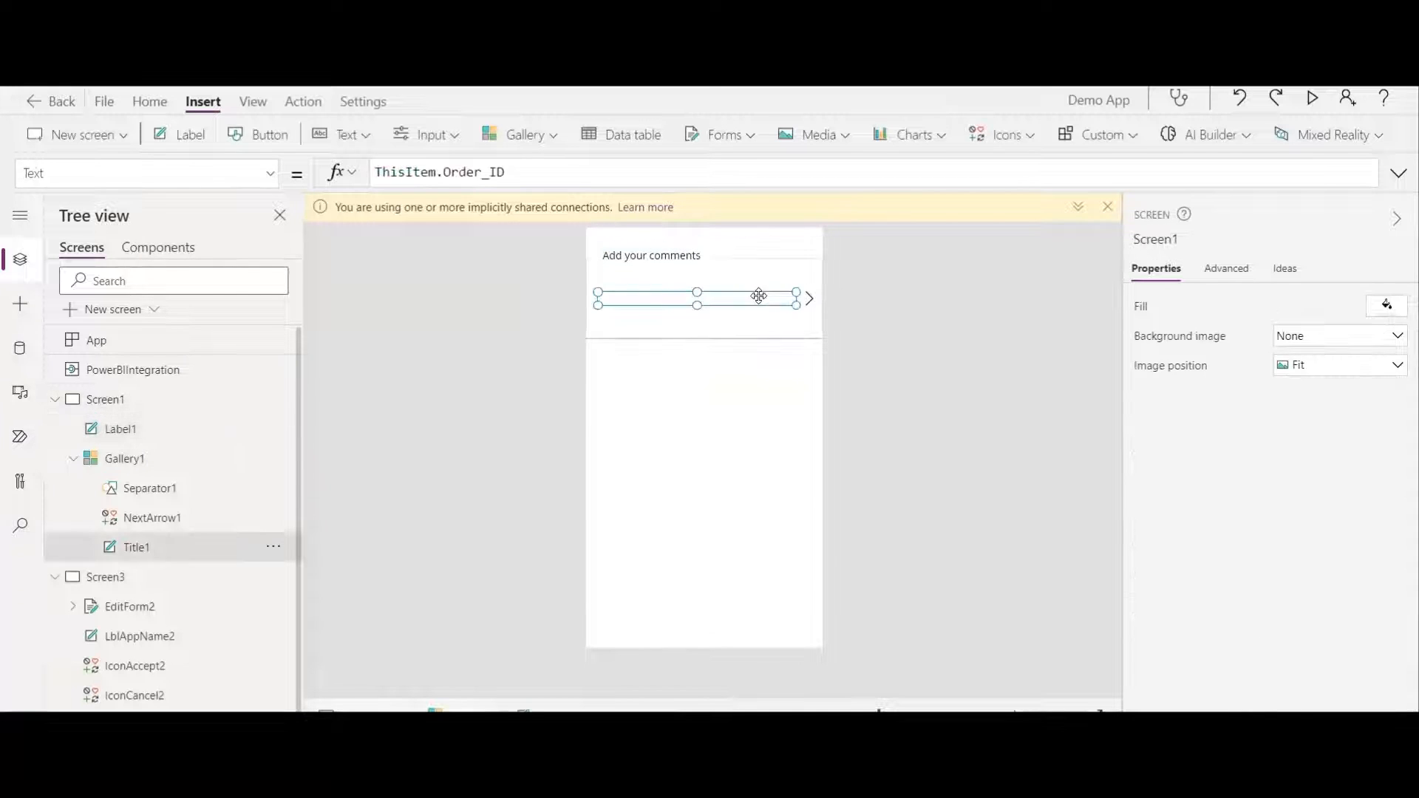
left_click(820, 304)
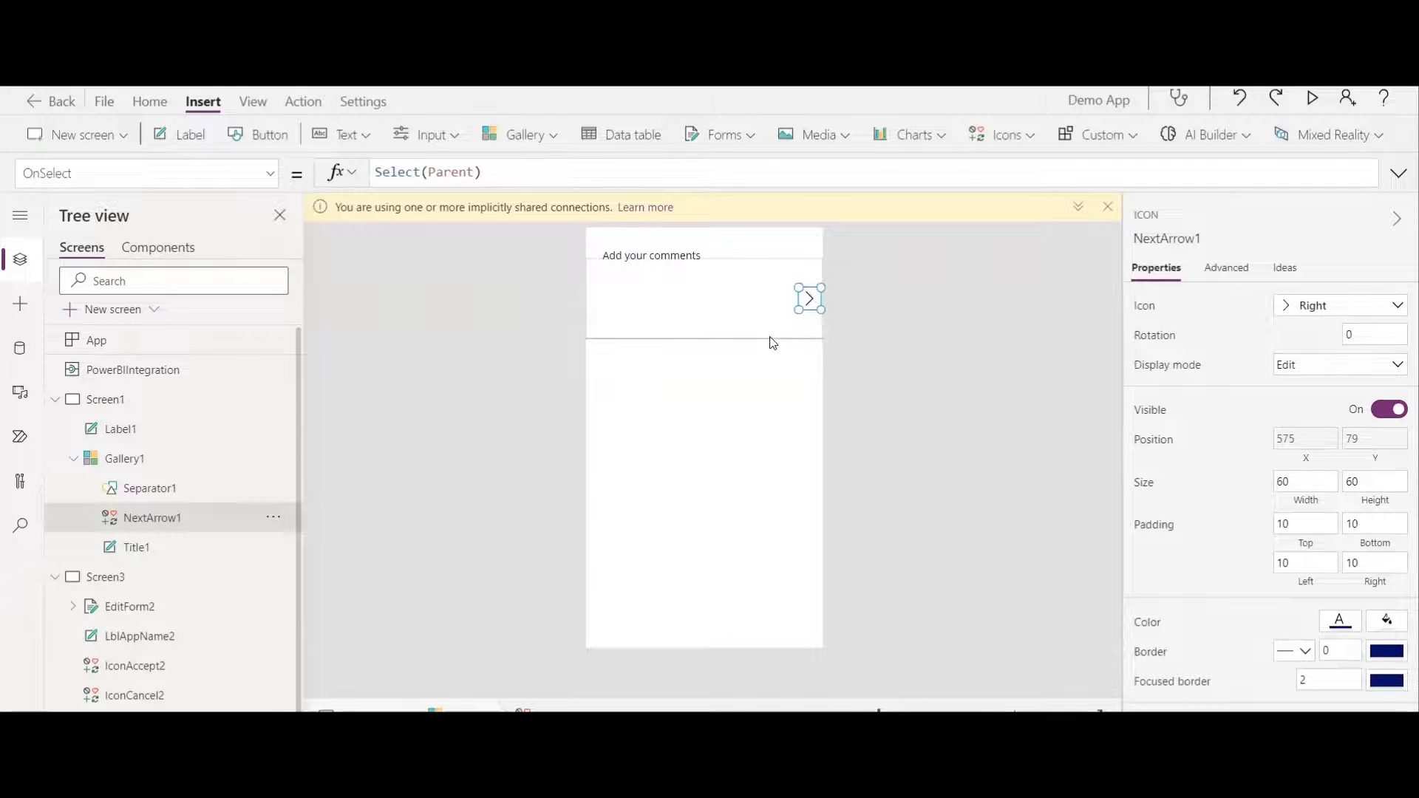
left_click(529, 173)
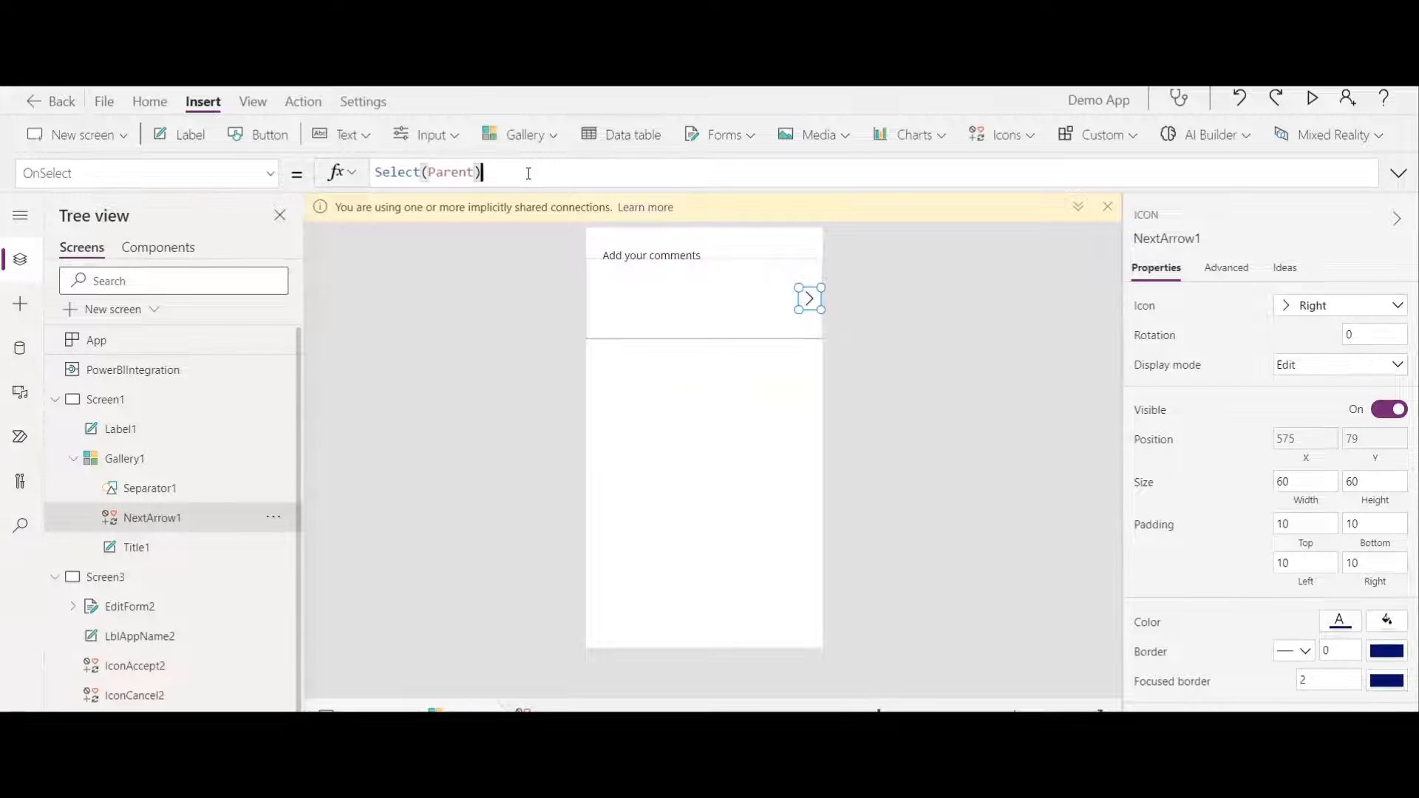
type(";navigate")
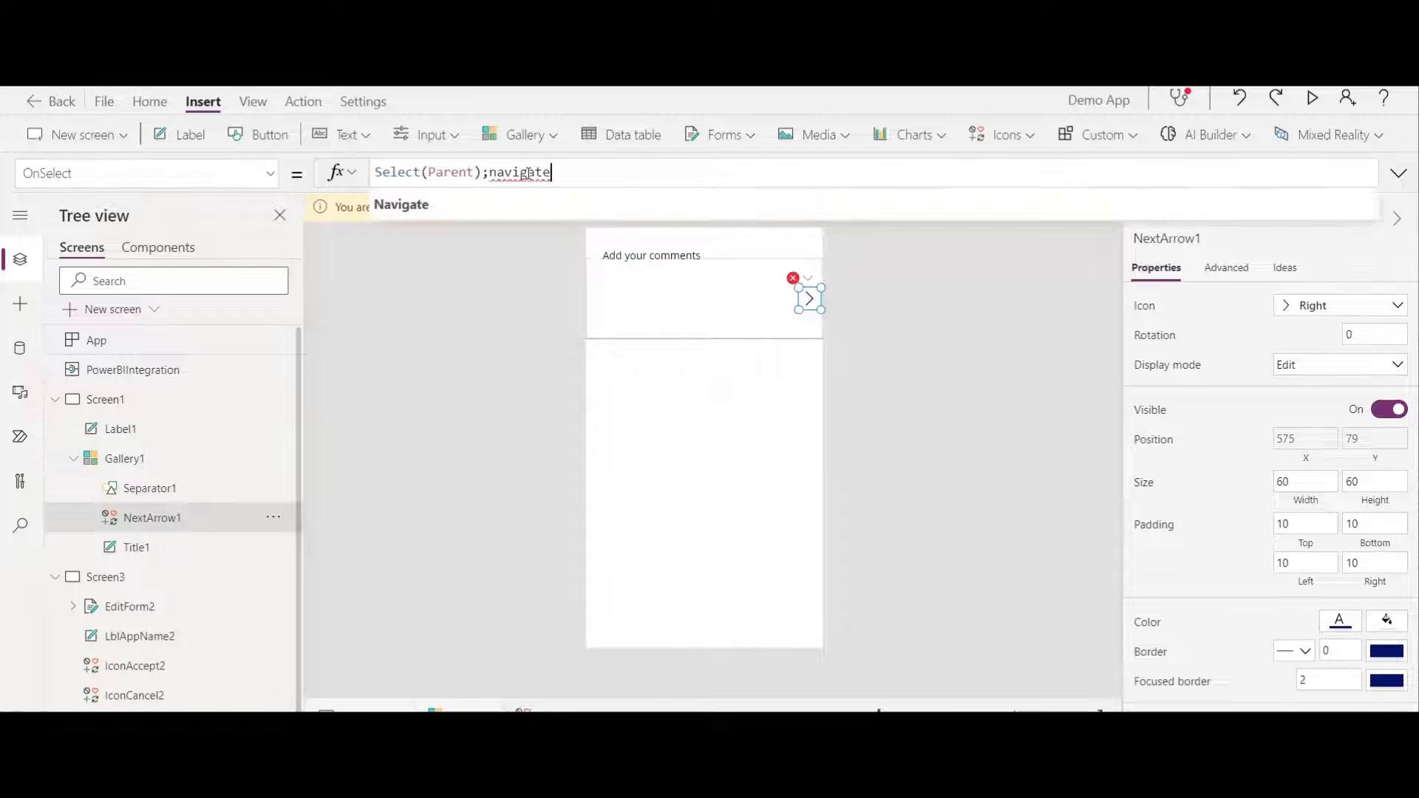
left_click(450, 199)
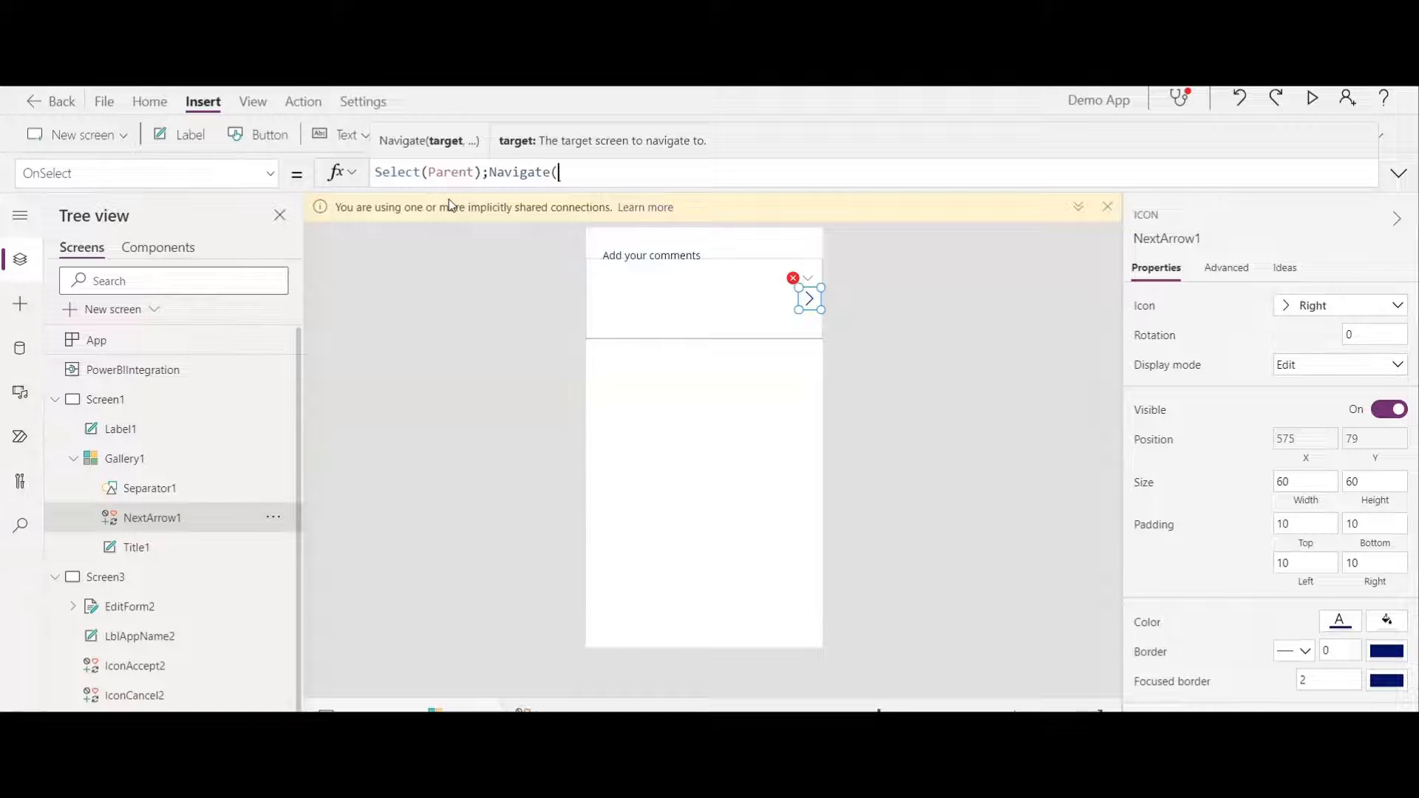
type("scree")
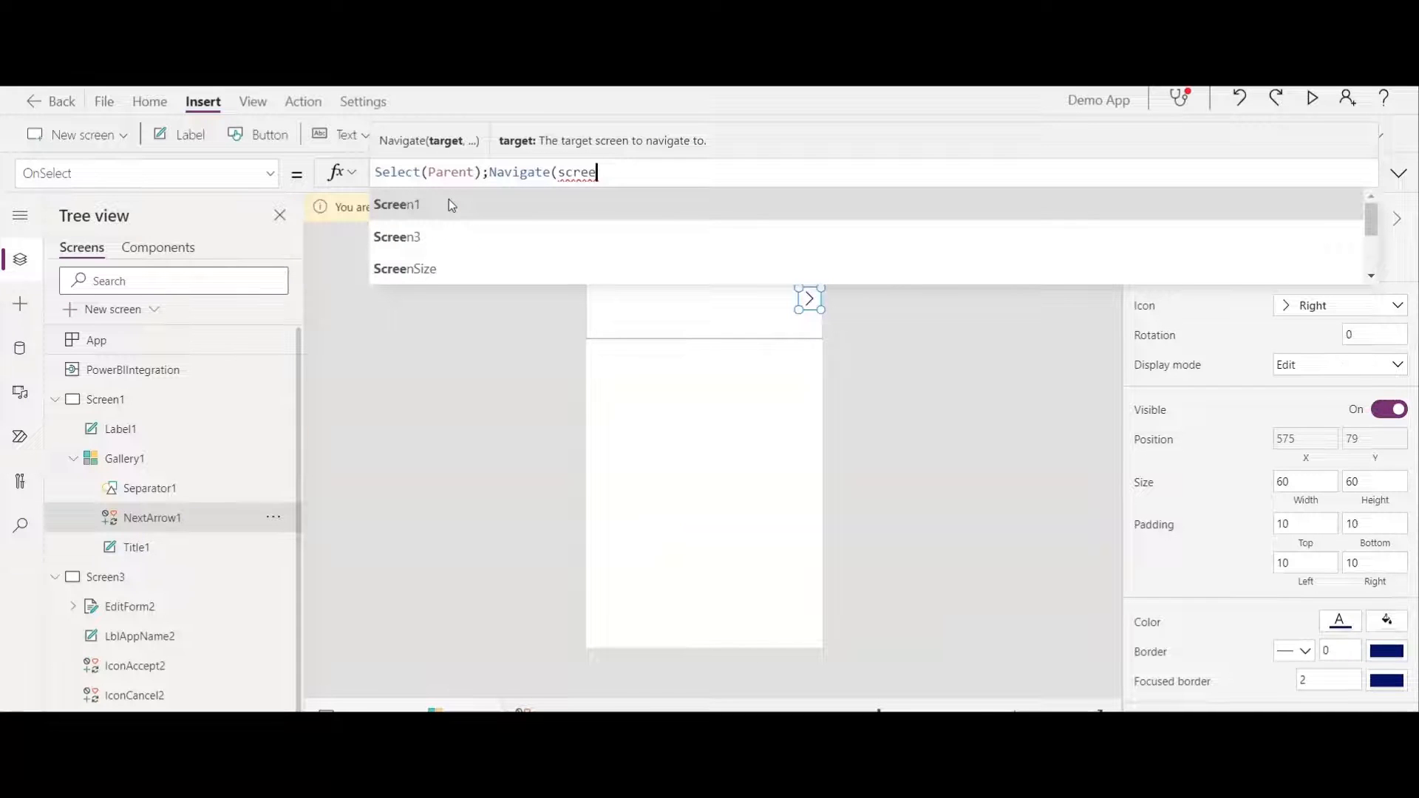
left_click(451, 235)
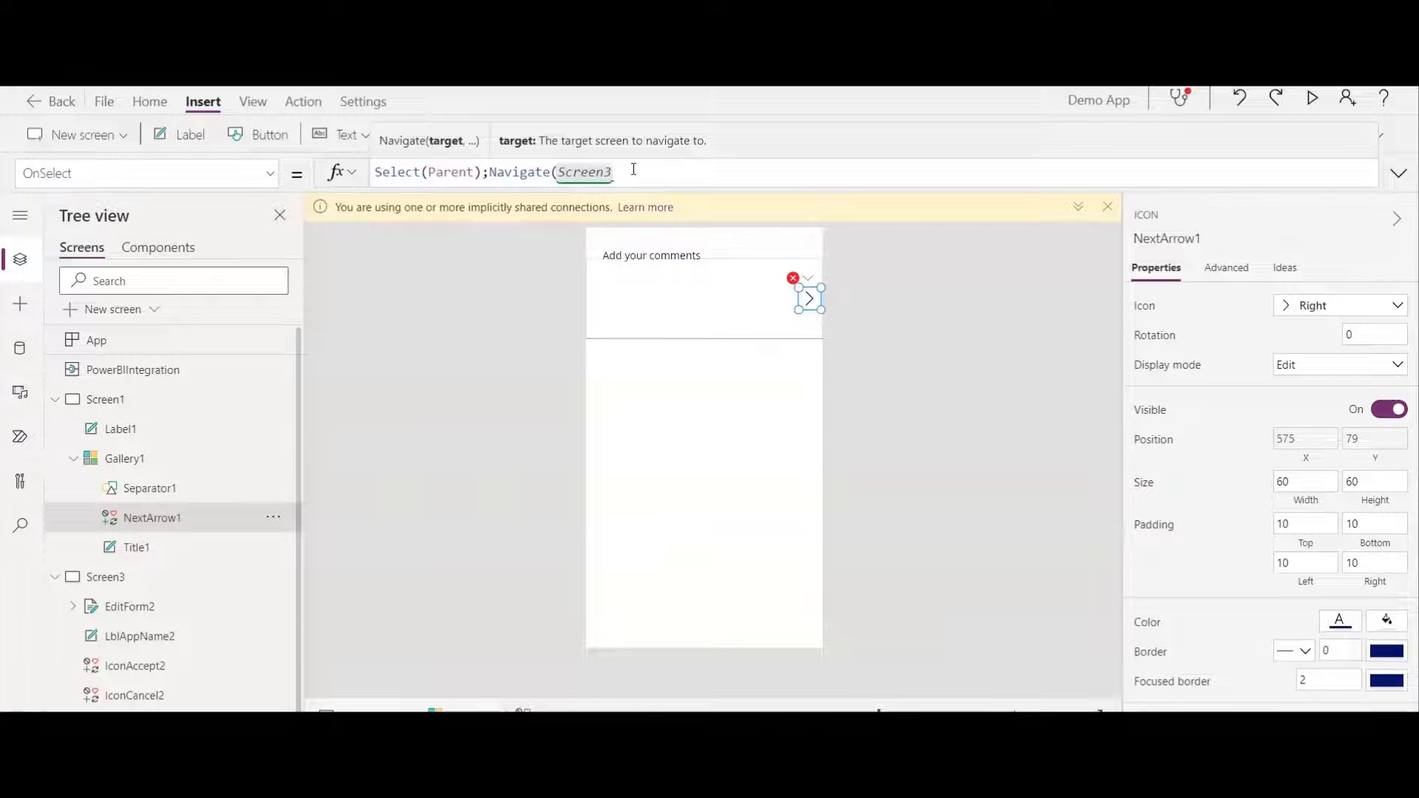
type(")")
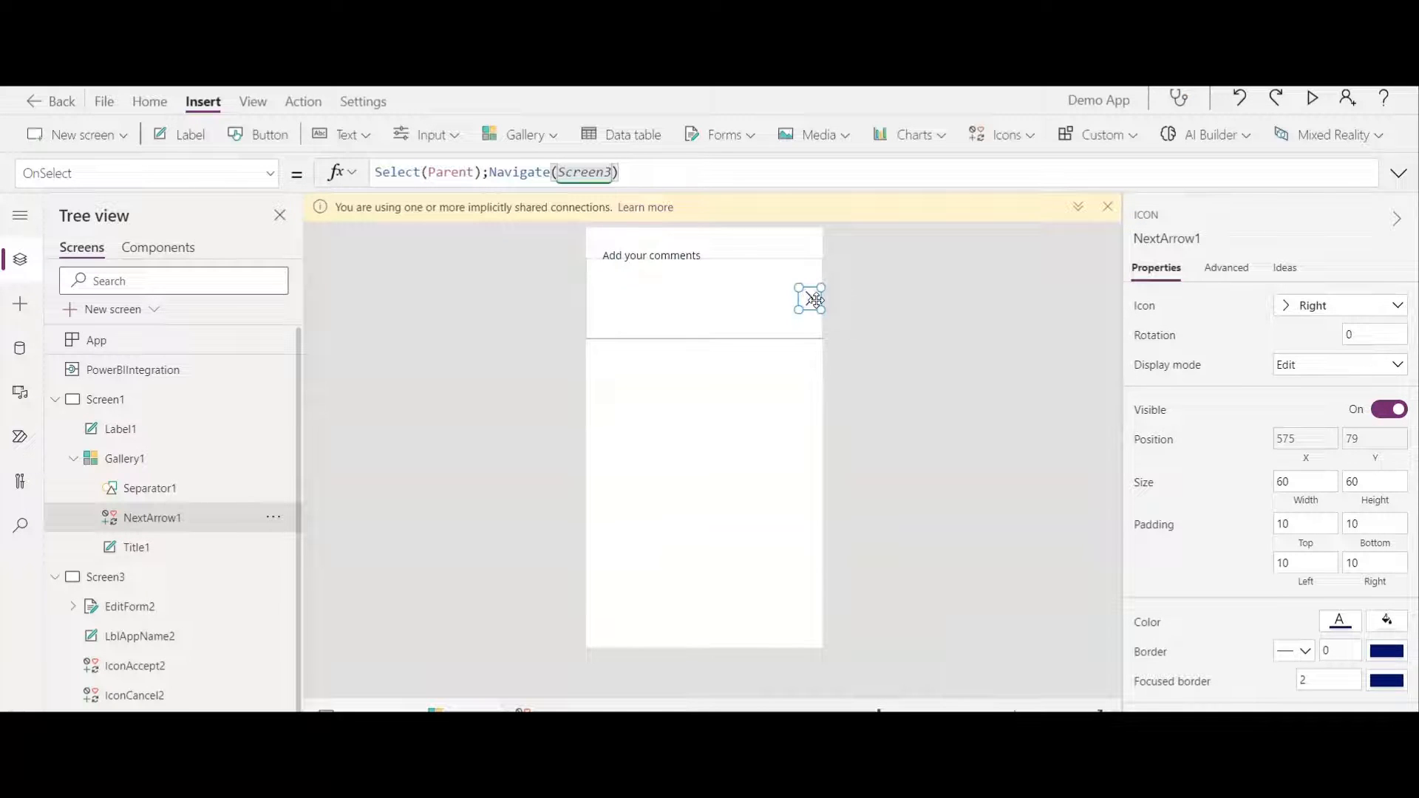
left_click(859, 293)
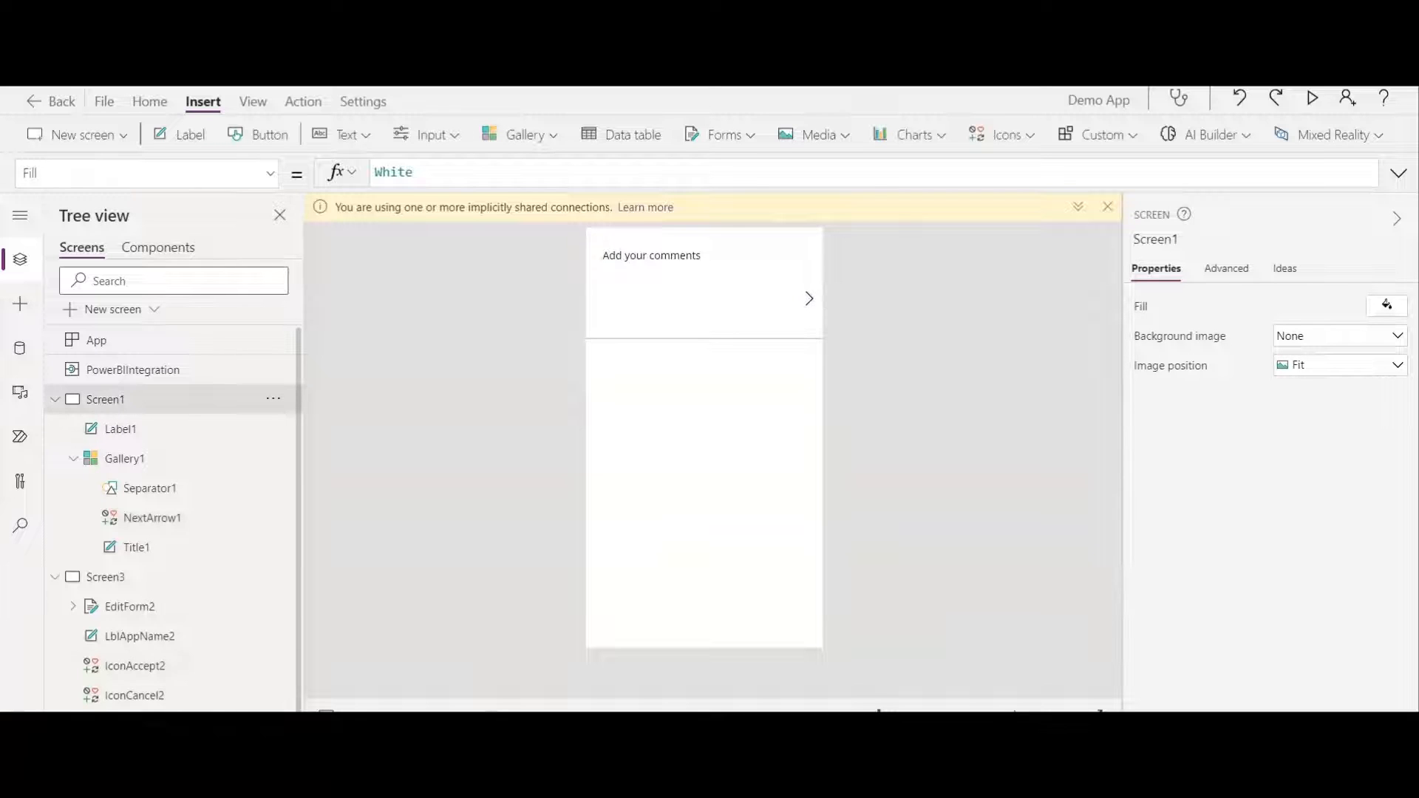
Begin the Item formula of EditForm2 with a LookUp function that uses Order_Details_Comments as its source.
left_click(103, 603)
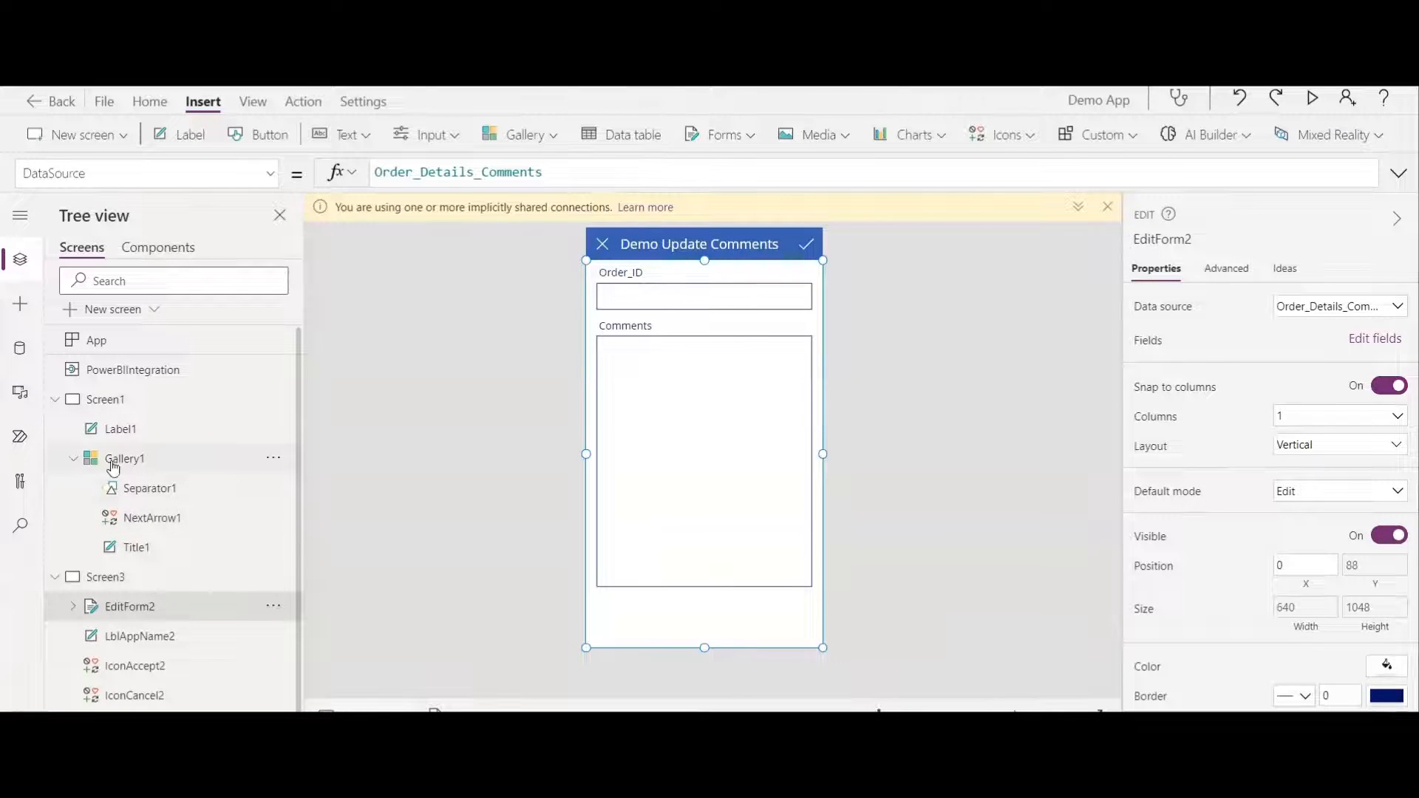
left_click(271, 177)
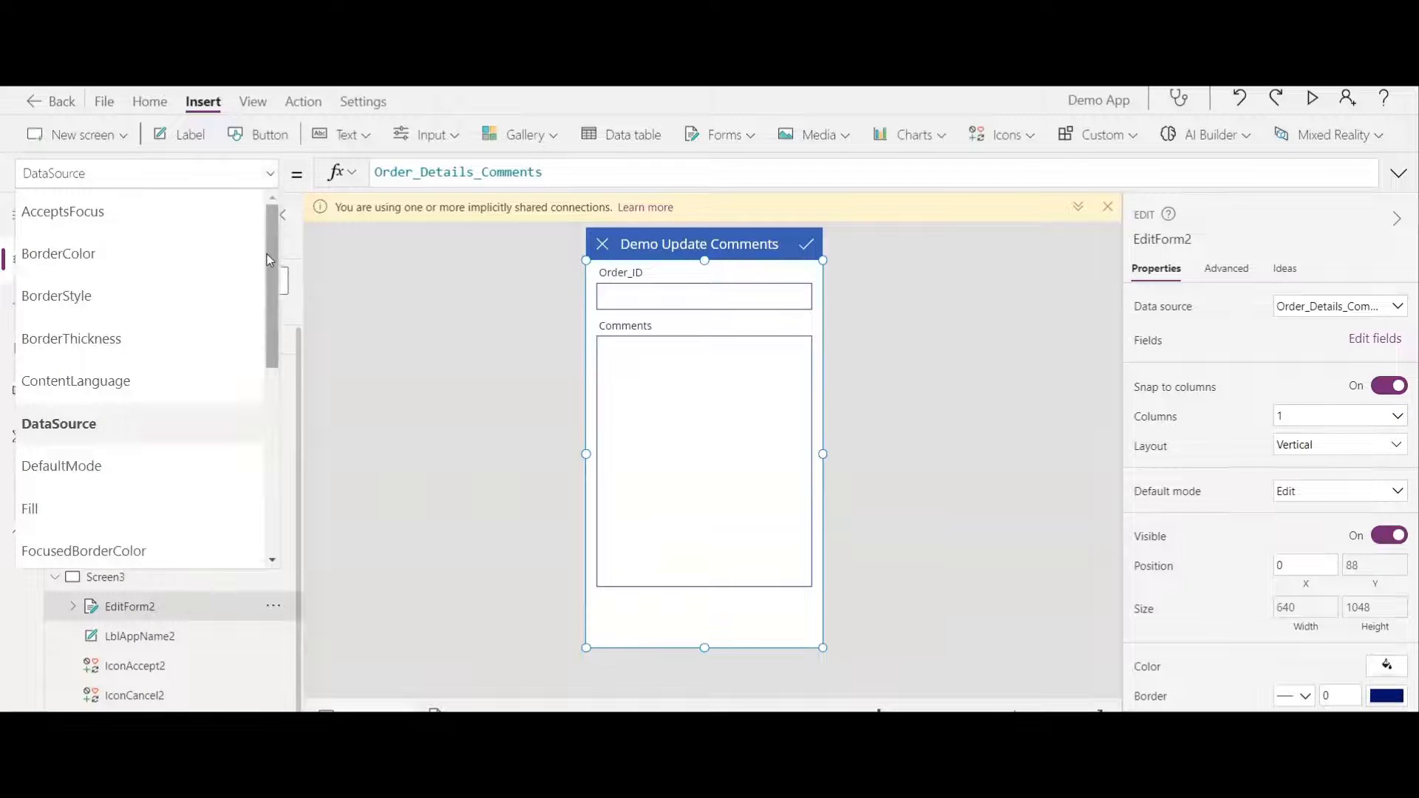
left_click_drag(268, 263, 272, 388)
left_click(79, 397)
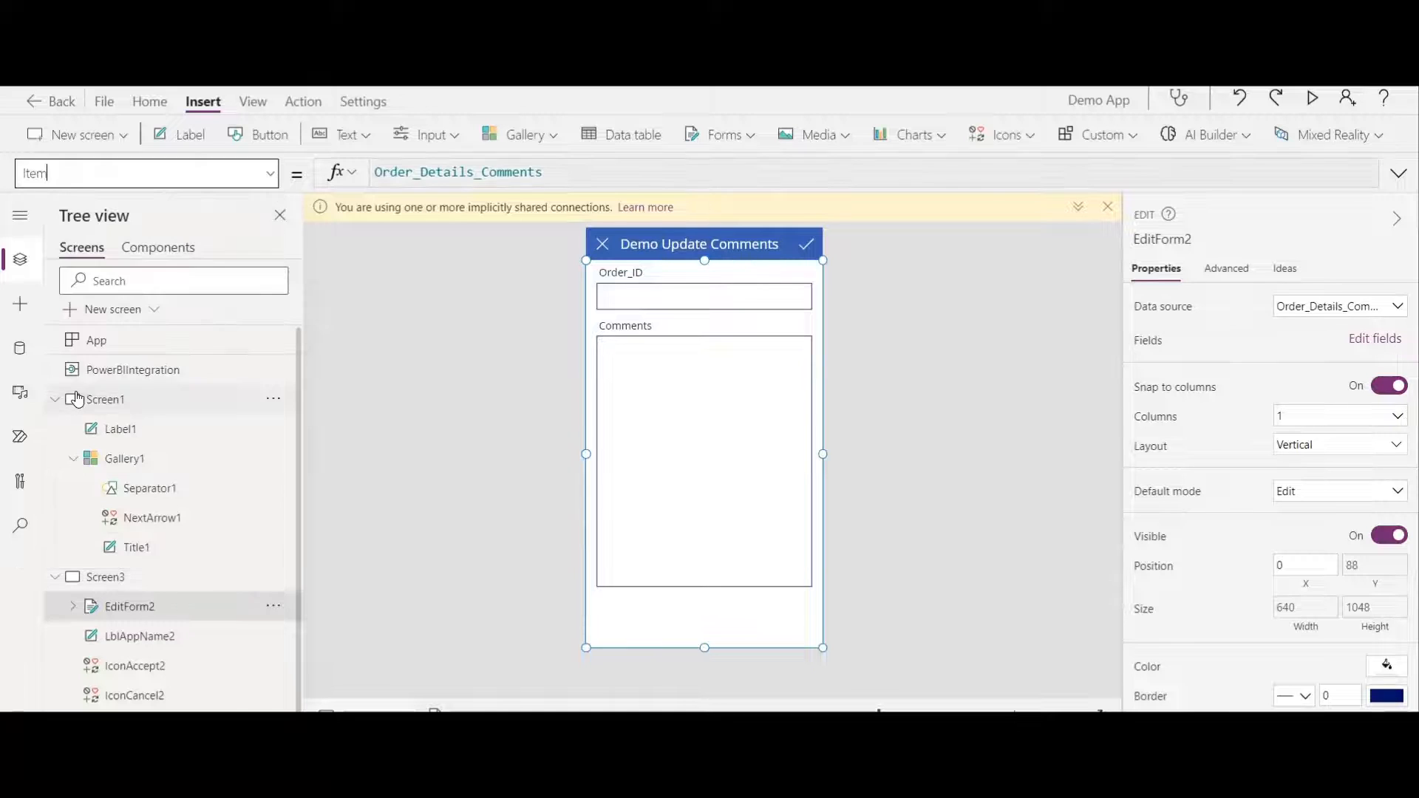
left_click(404, 173)
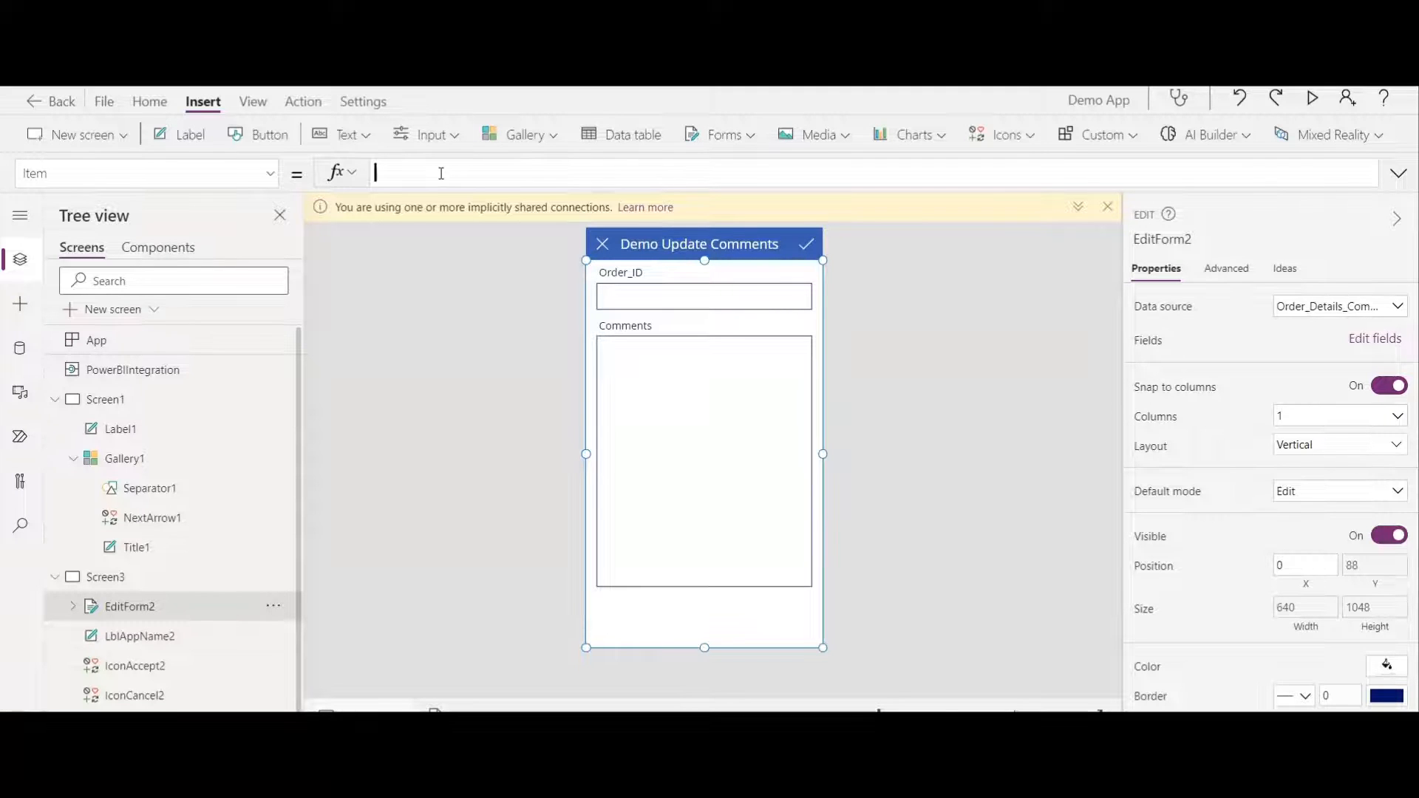
type("lool")
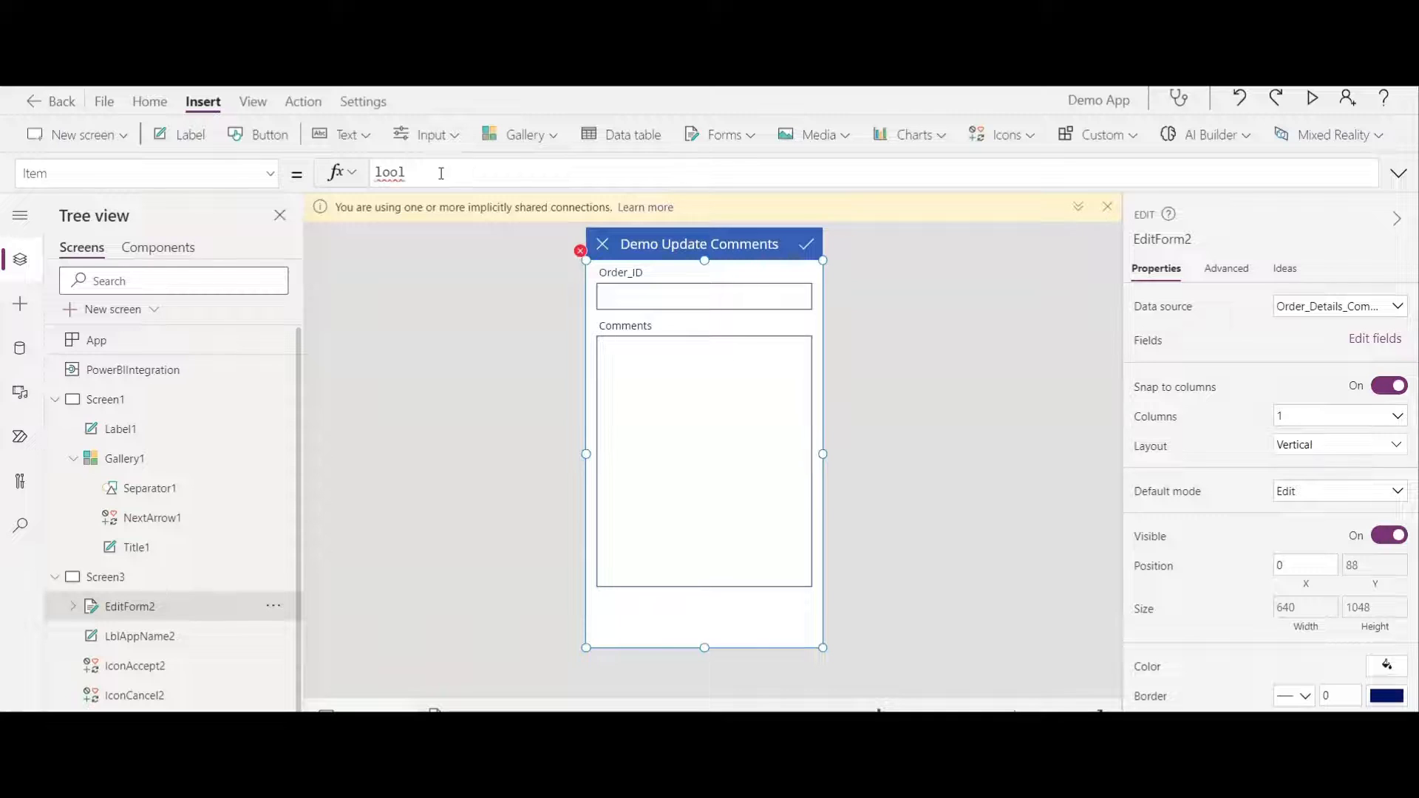
key("BackSpace")
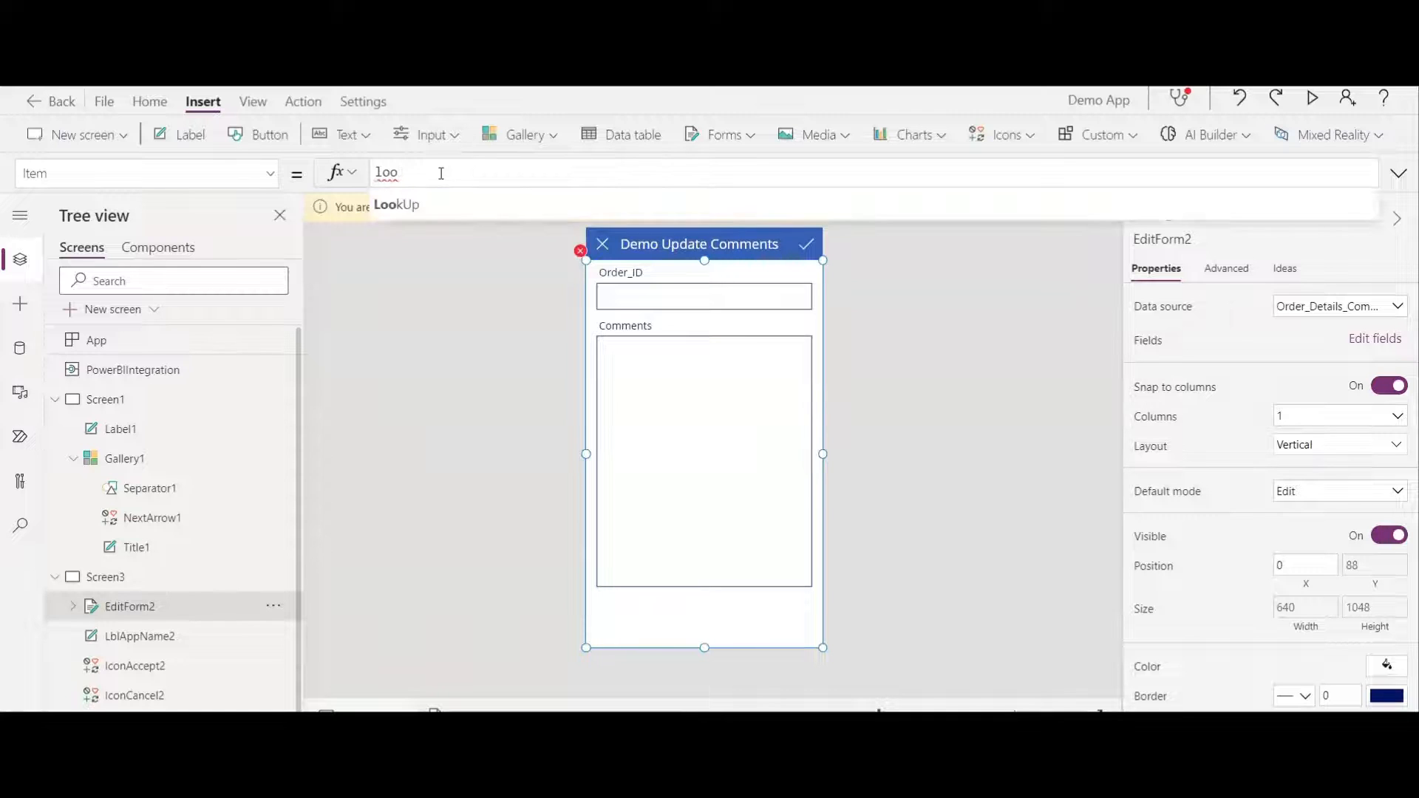
type("k")
key("Tab")
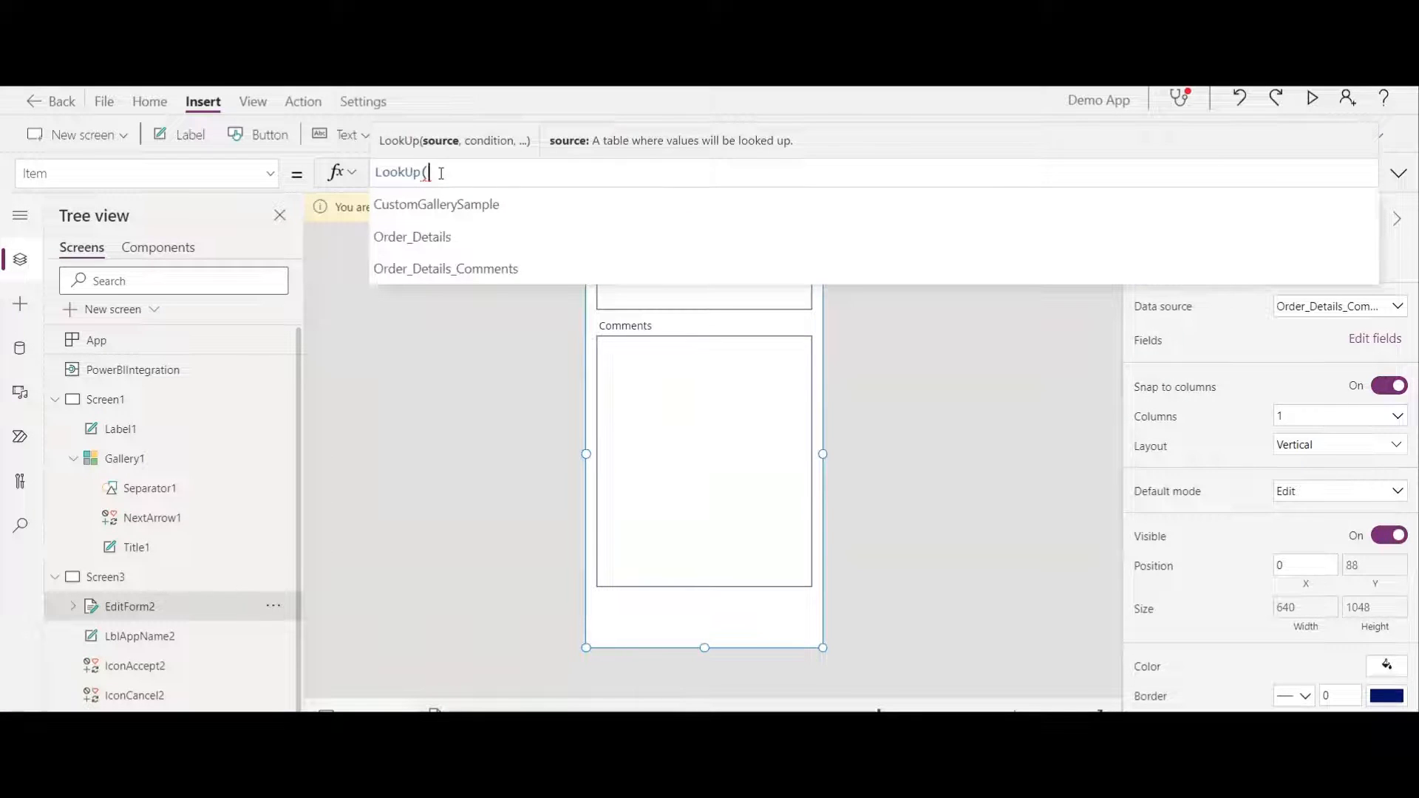
key("Down")
key("Down")
key("Down")
key("Tab")
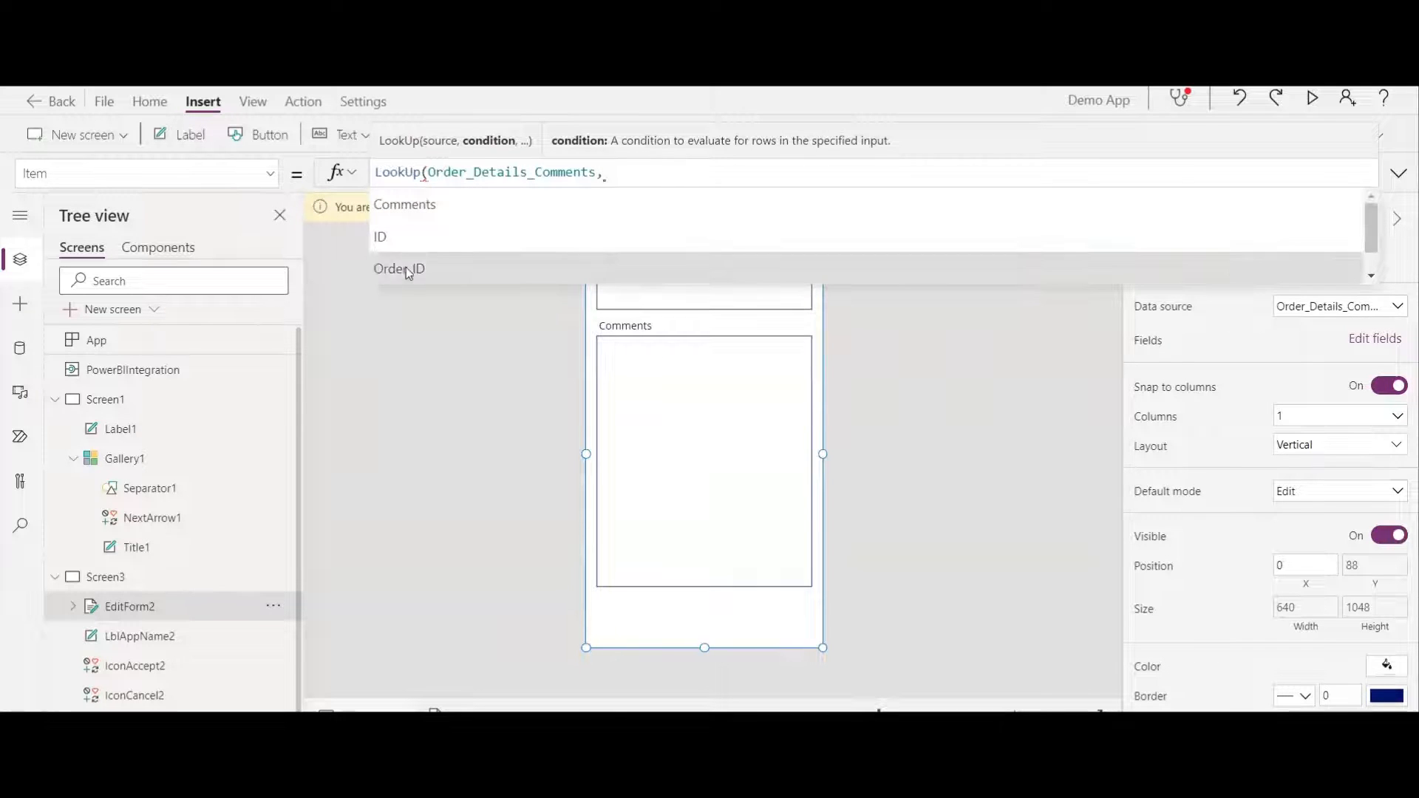
Complete EditForm2's LookUp formula with the condition Order_ID = Gallery1.Selected.Order_ID.
left_click(408, 269)
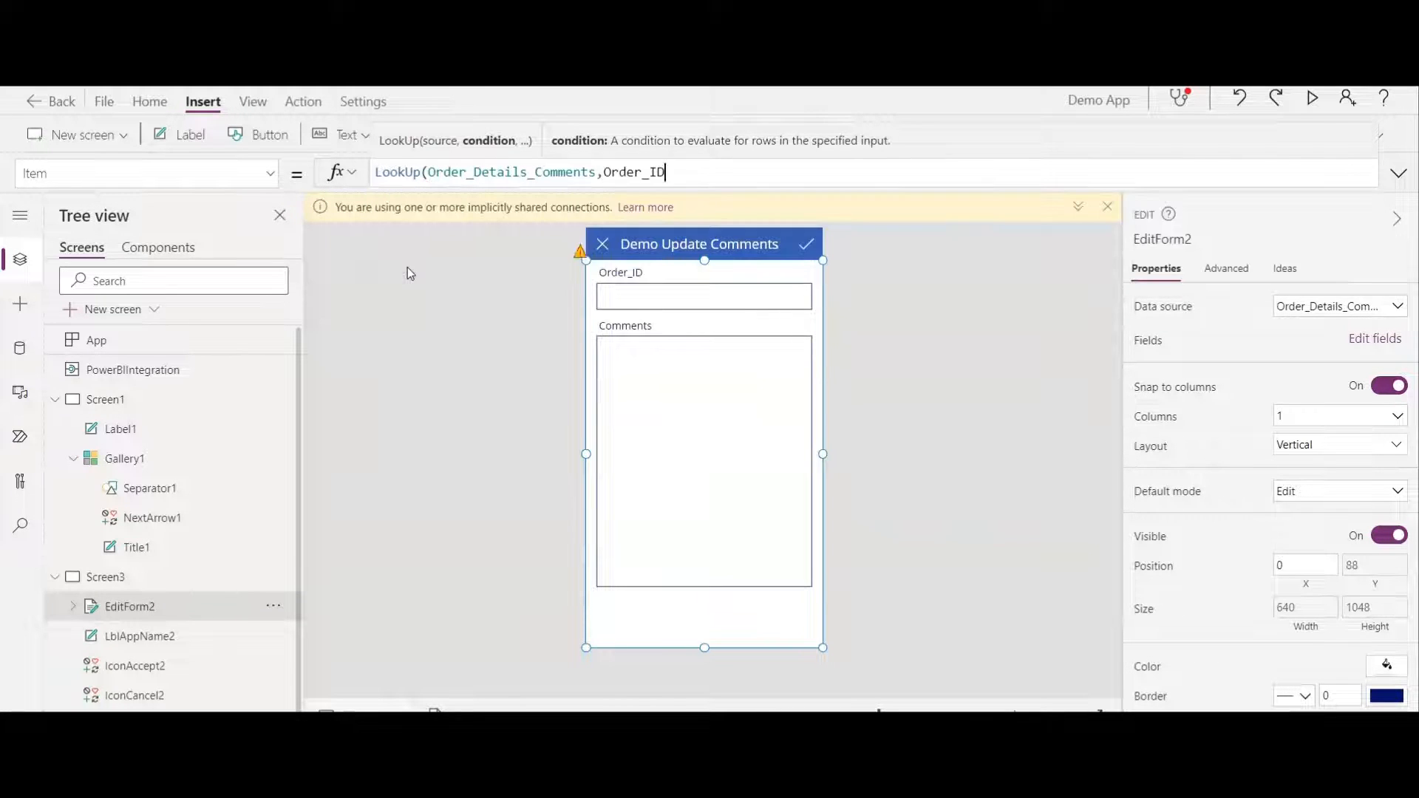
type("= ")
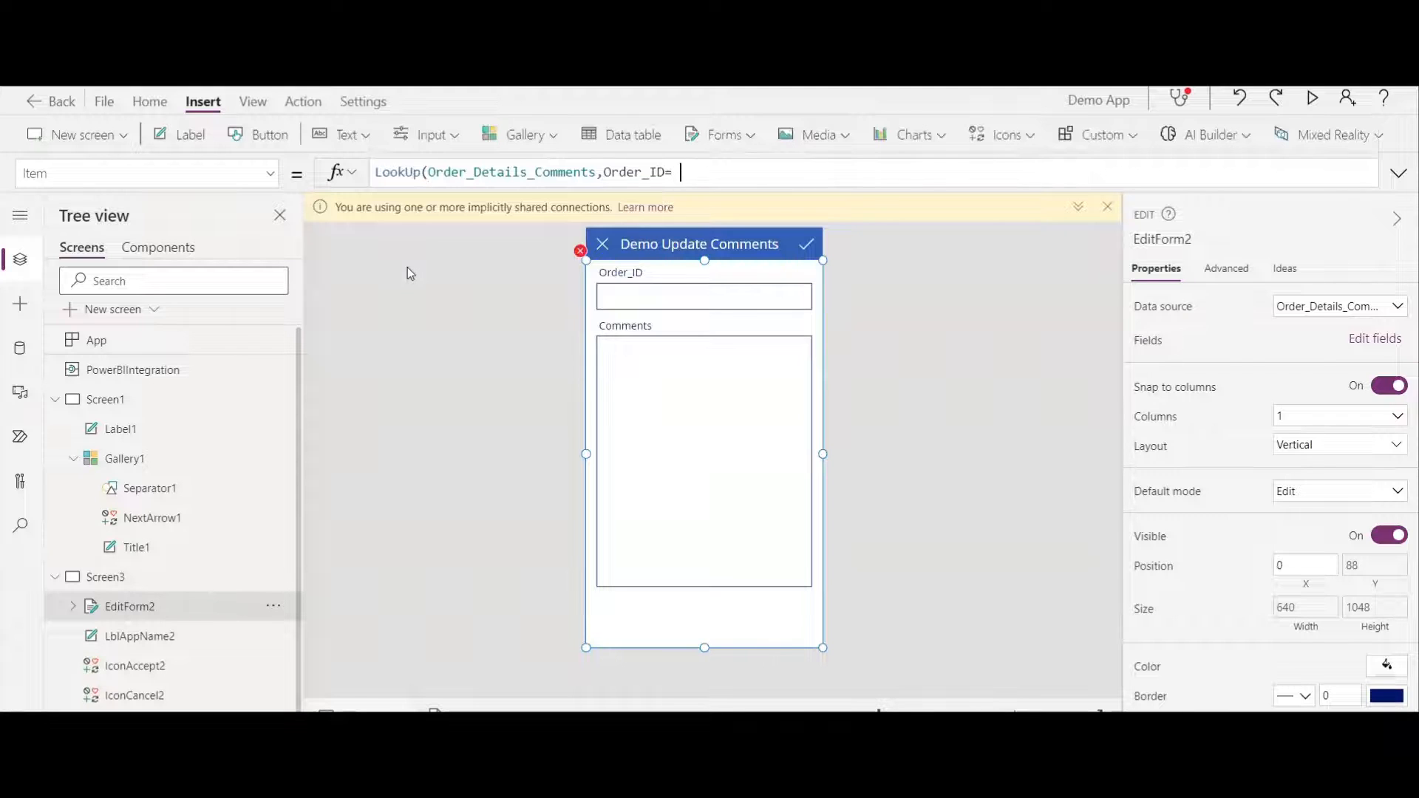
type("gallery")
left_click(428, 206)
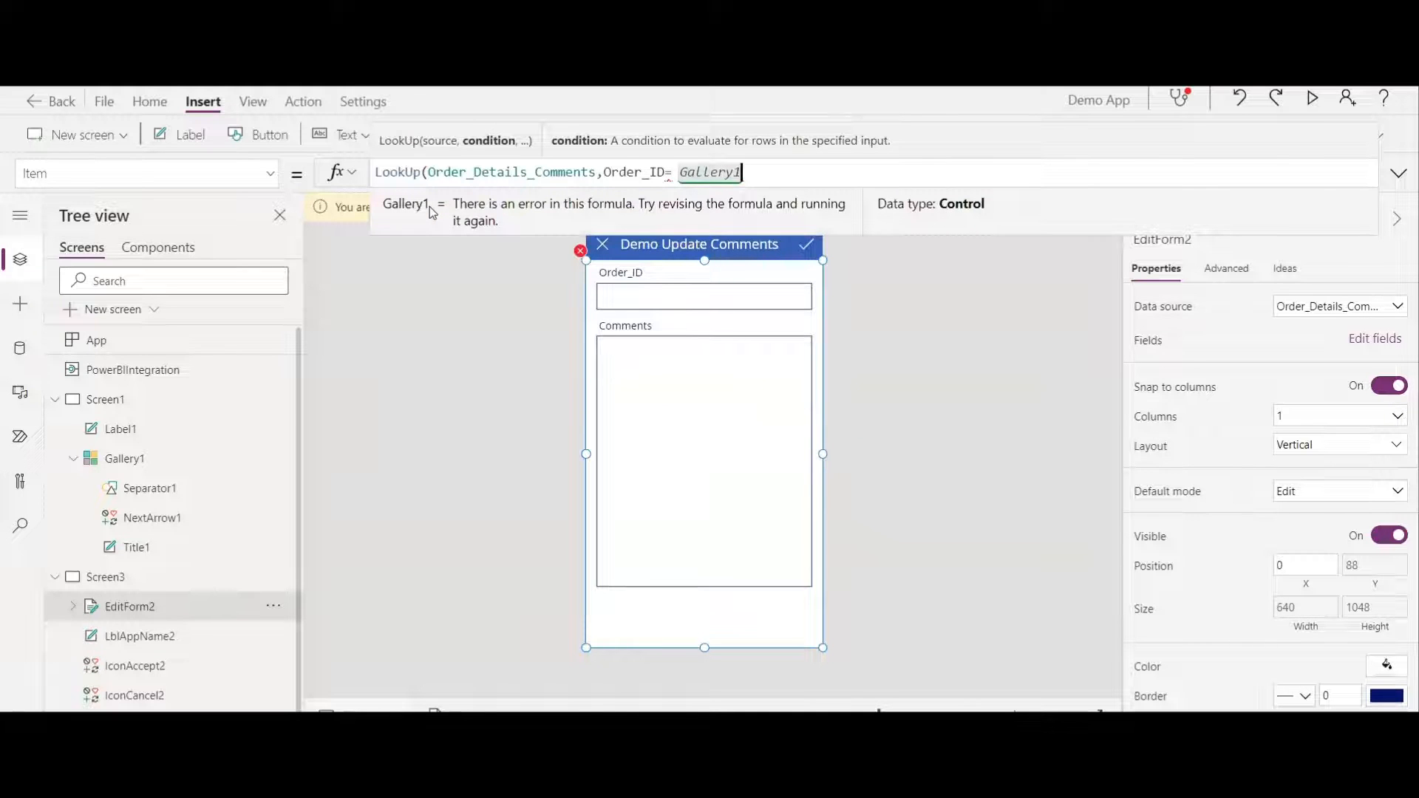
type(".")
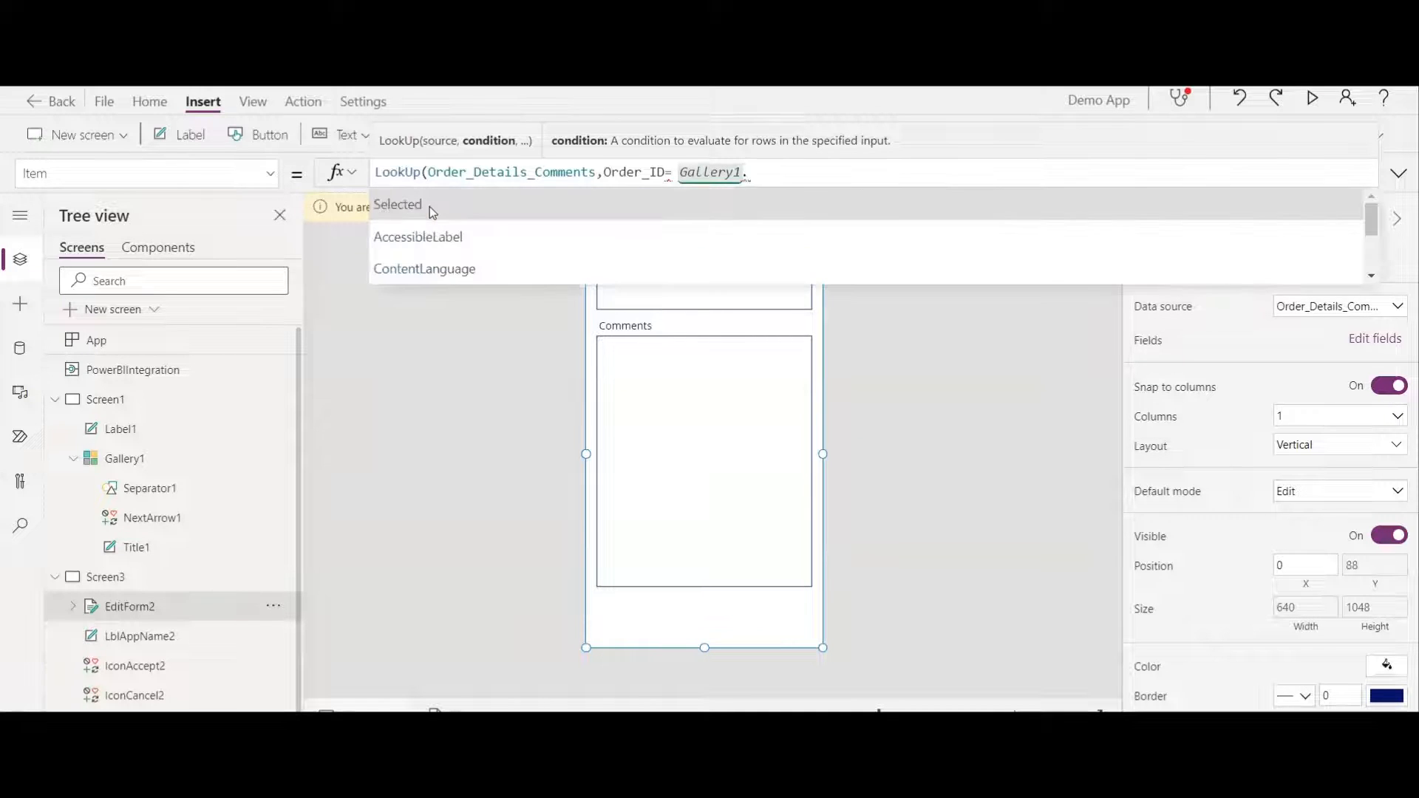
left_click(430, 206)
left_click(842, 168)
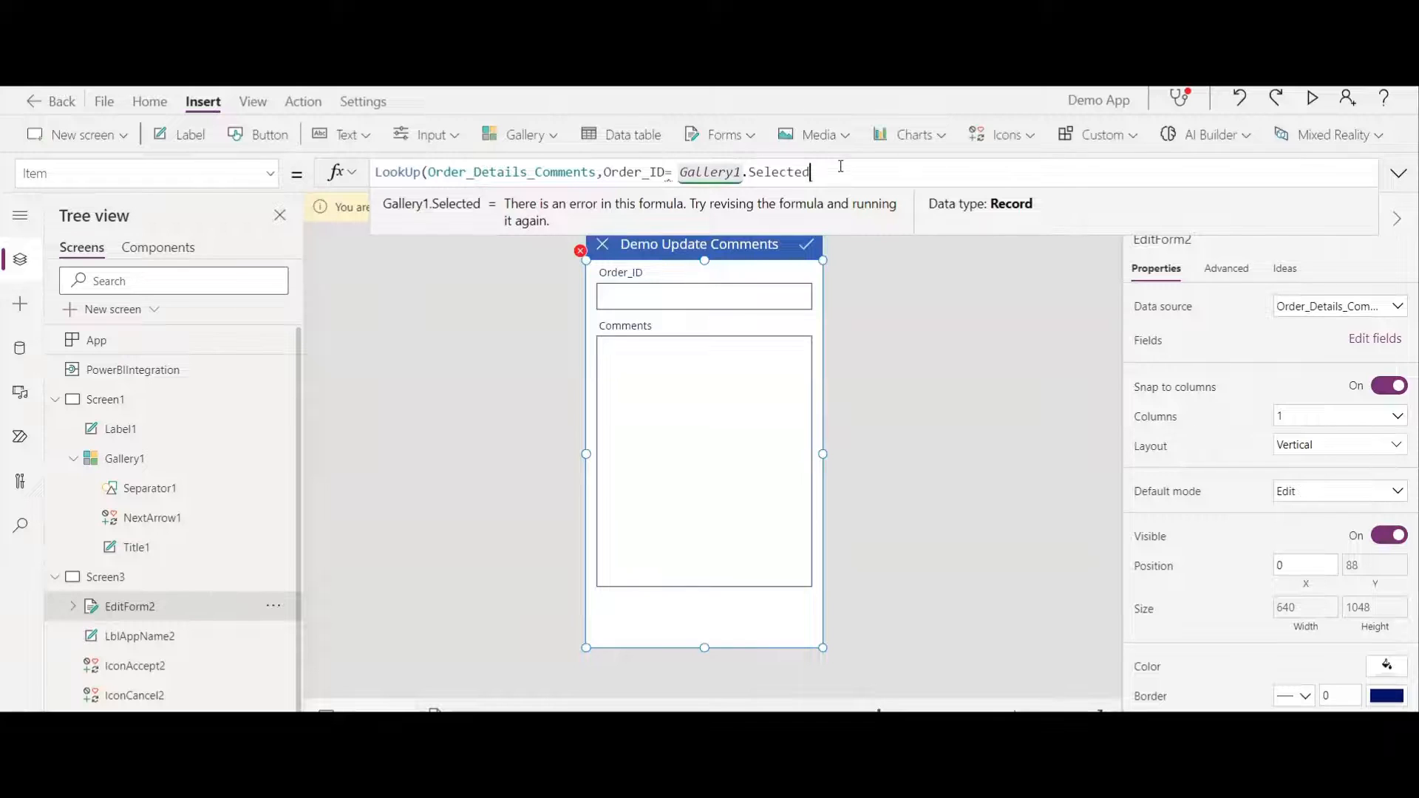
type(".")
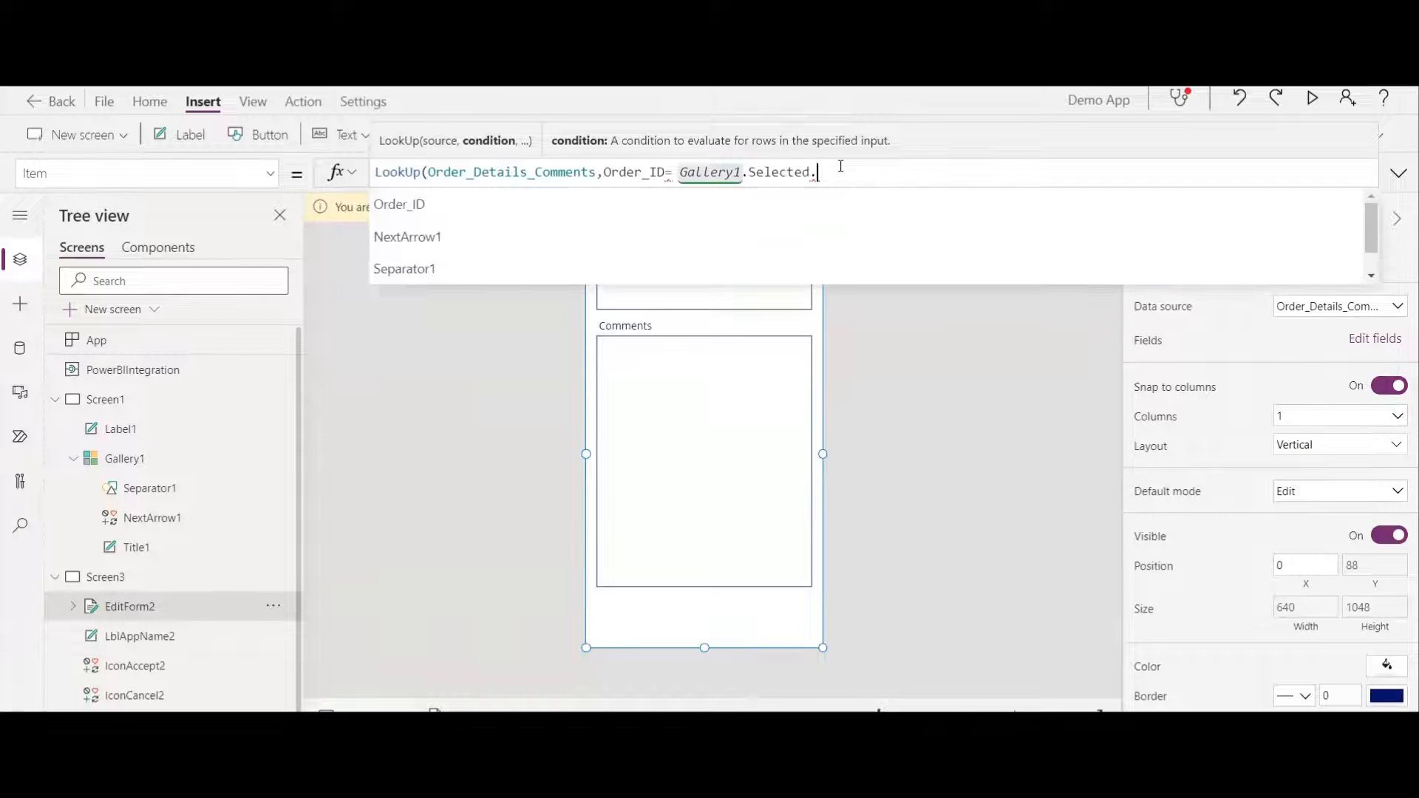
key("Tab")
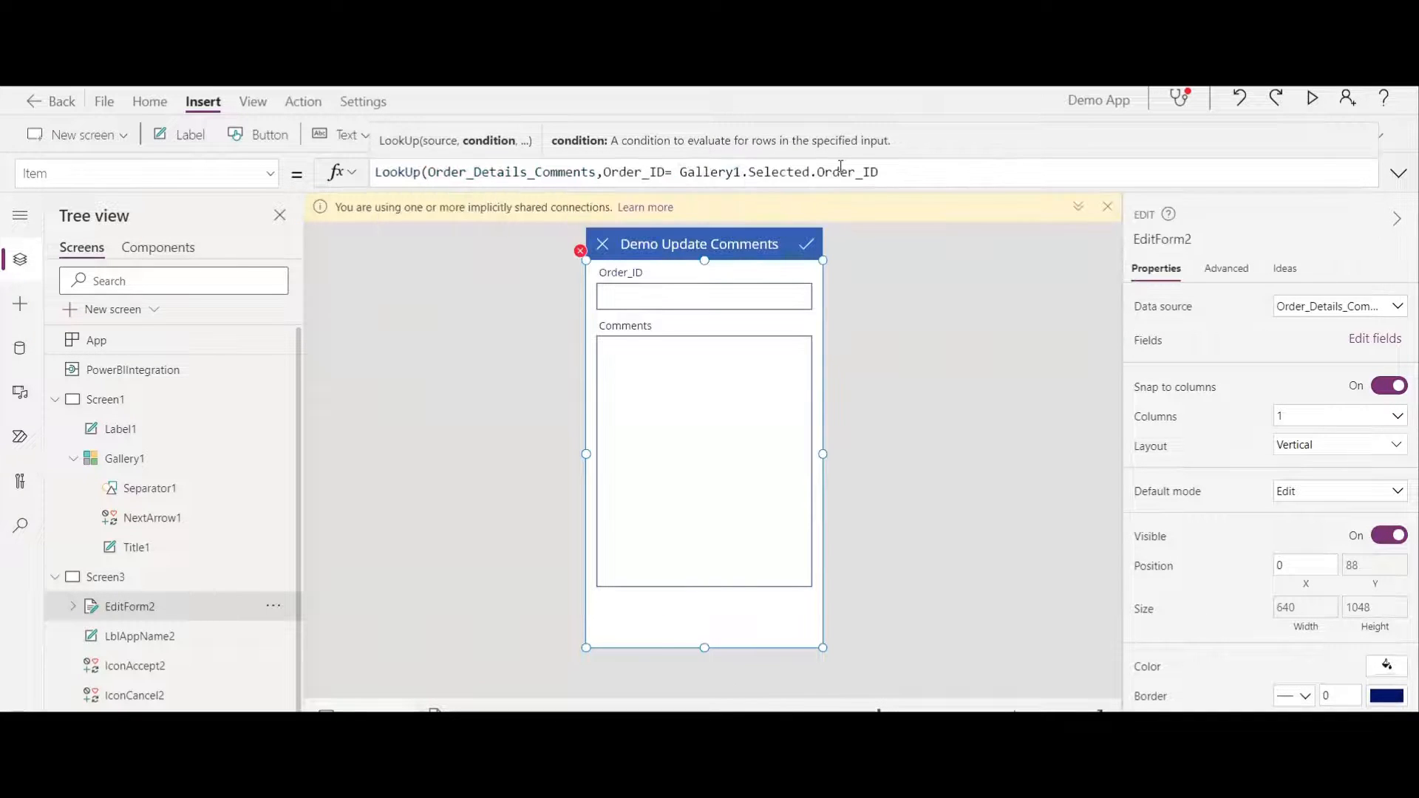
type(")")
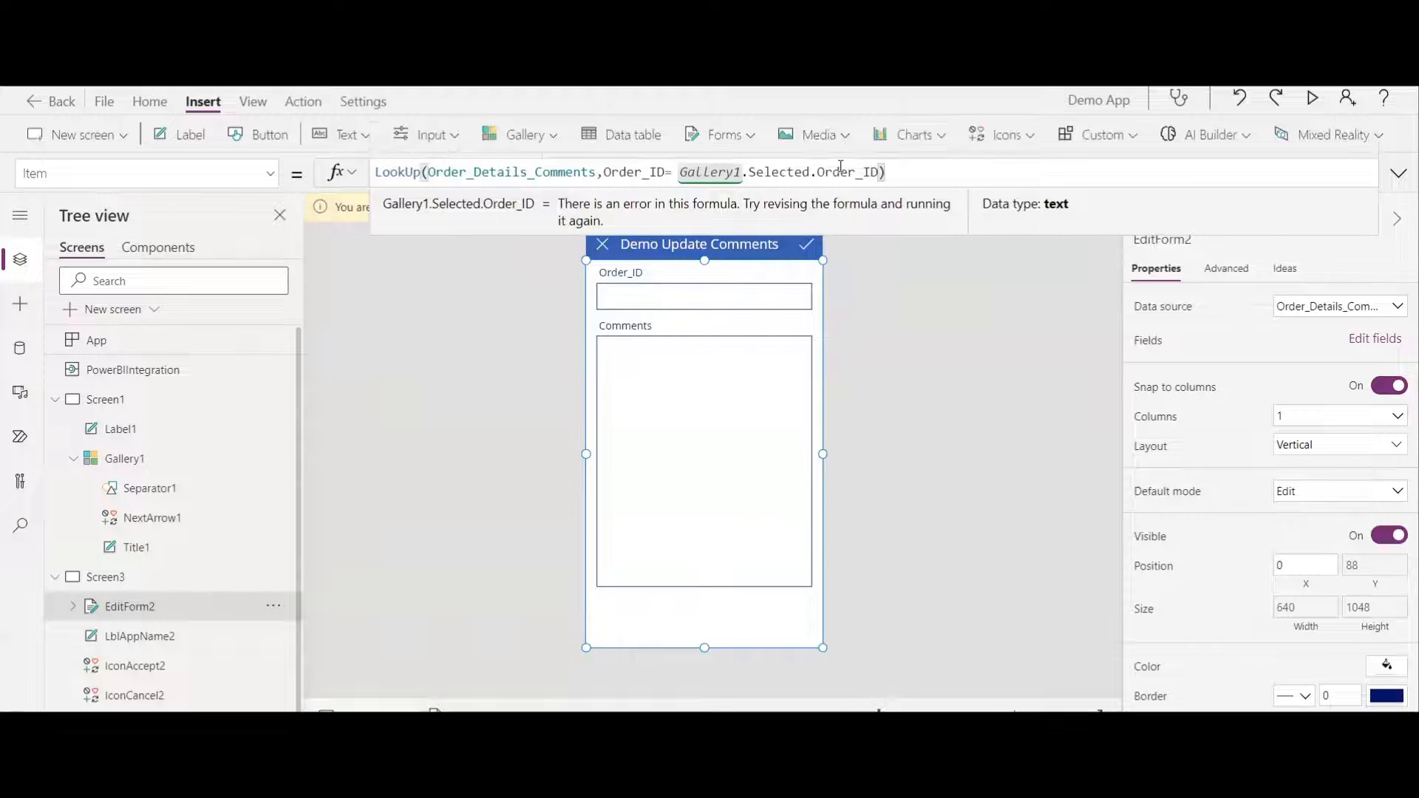
left_click(928, 319)
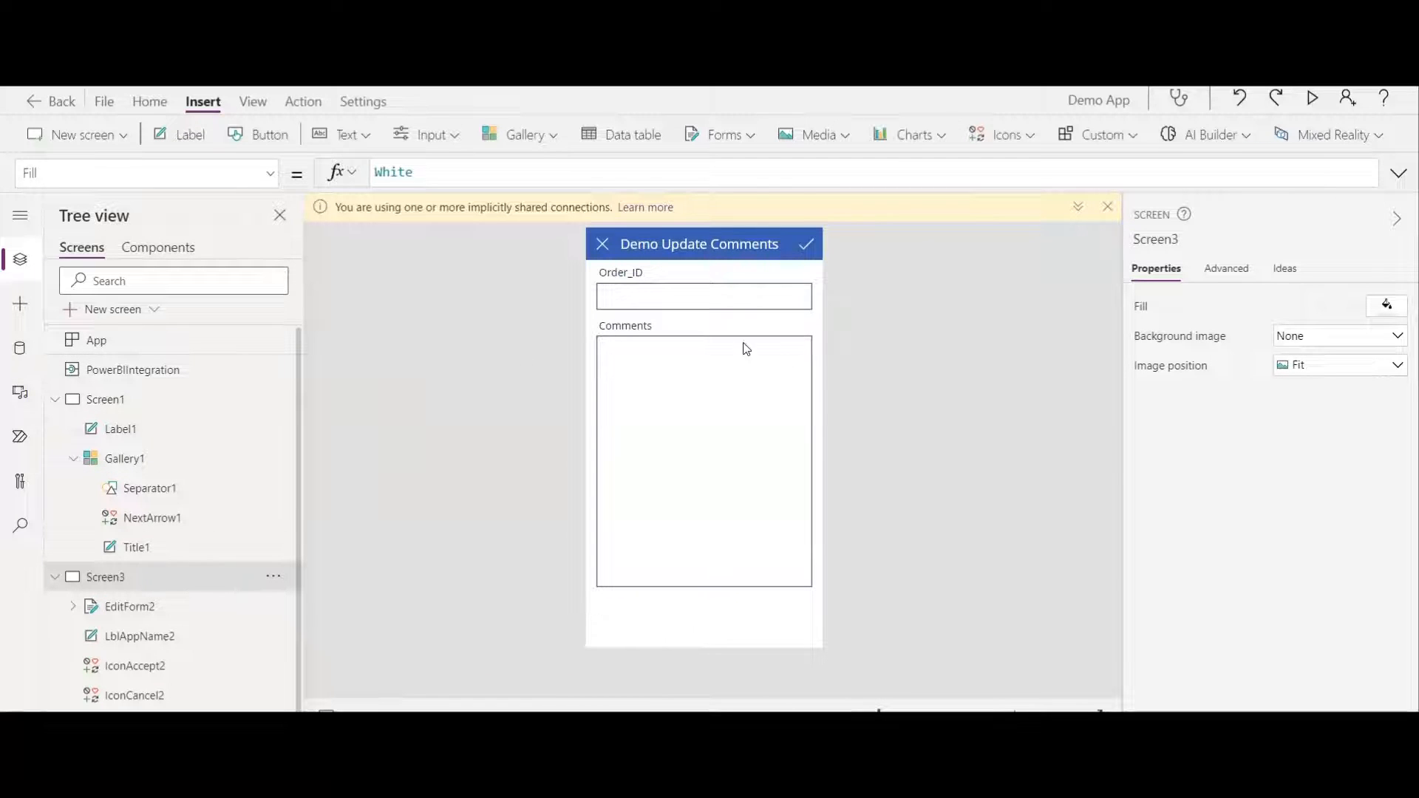
Extend the cancel icon's OnSelect formula on Screen3 to false;Navigate(Screen1).
left_click(604, 250)
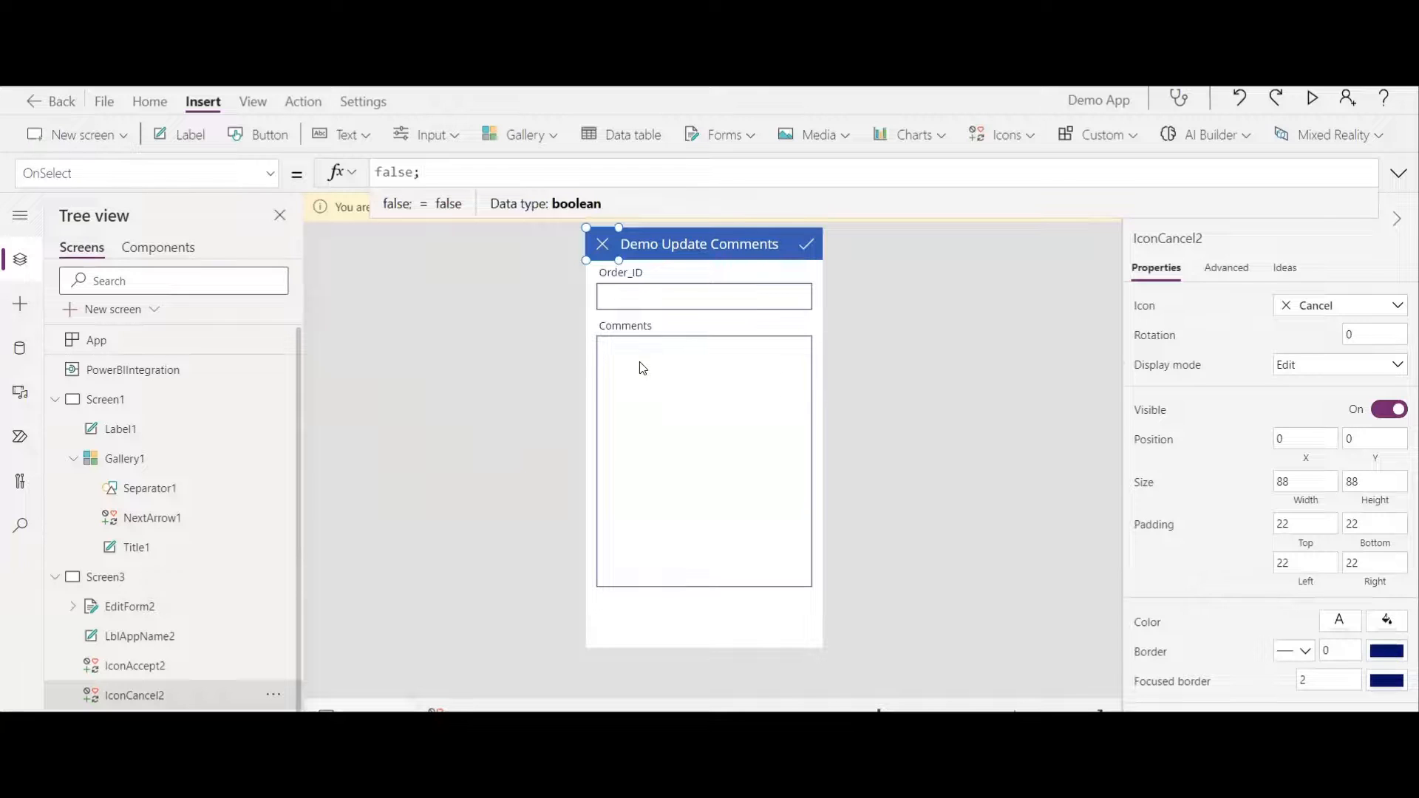
type("vi")
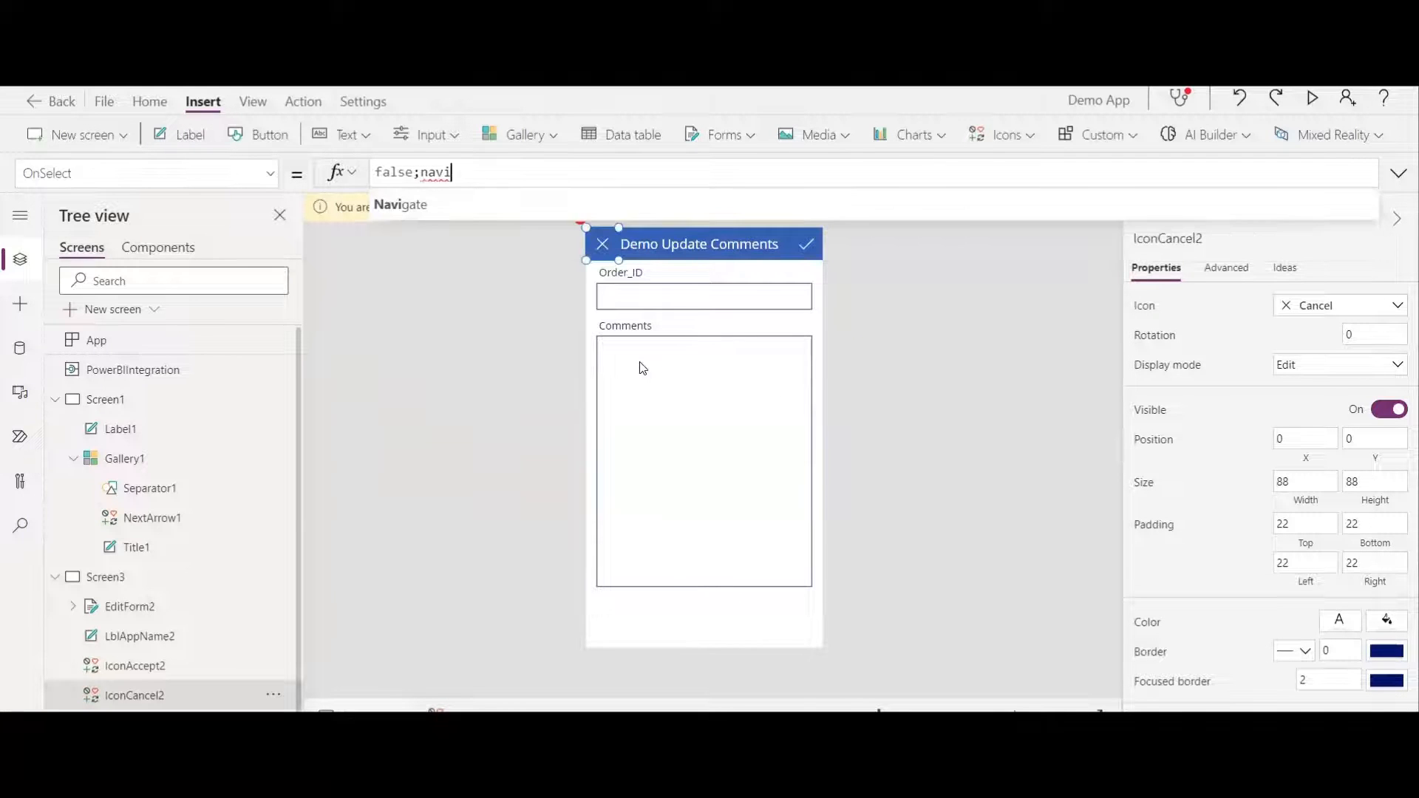
key("Tab")
type("scr")
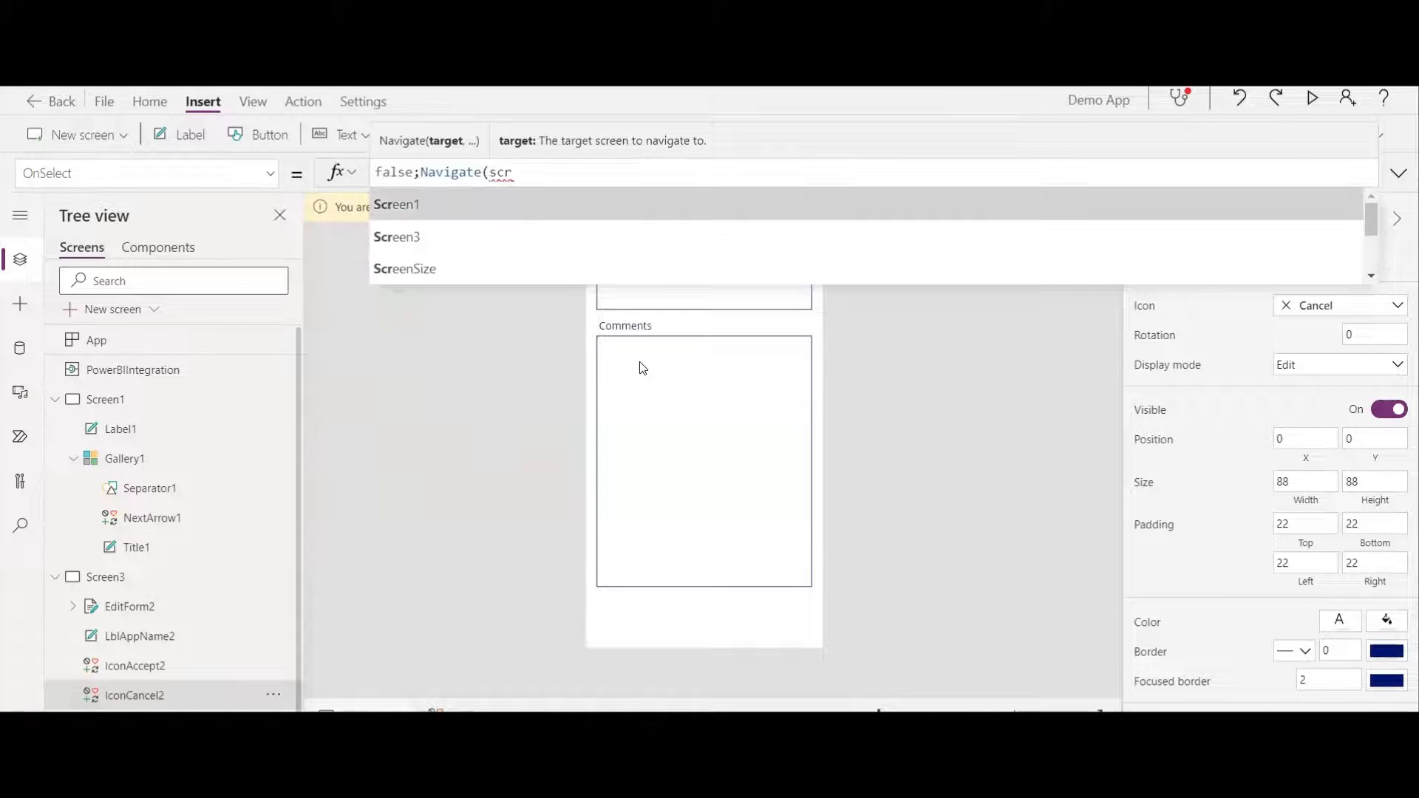
key("Tab")
type(")")
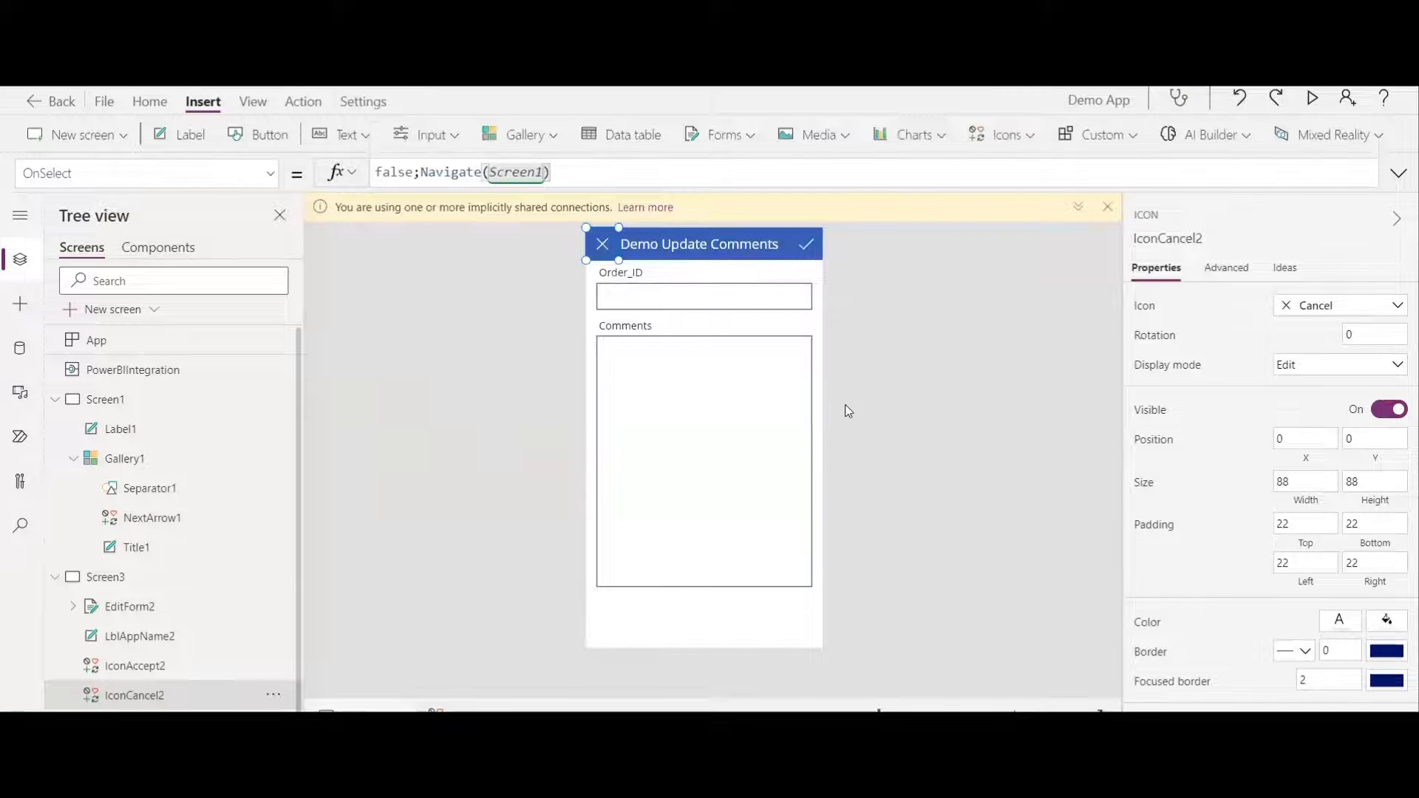
left_click(924, 332)
Extend the check icon's OnSelect formula on Screen3 to SubmitForm(EditForm2);Navigate(Screen1).
left_click(803, 252)
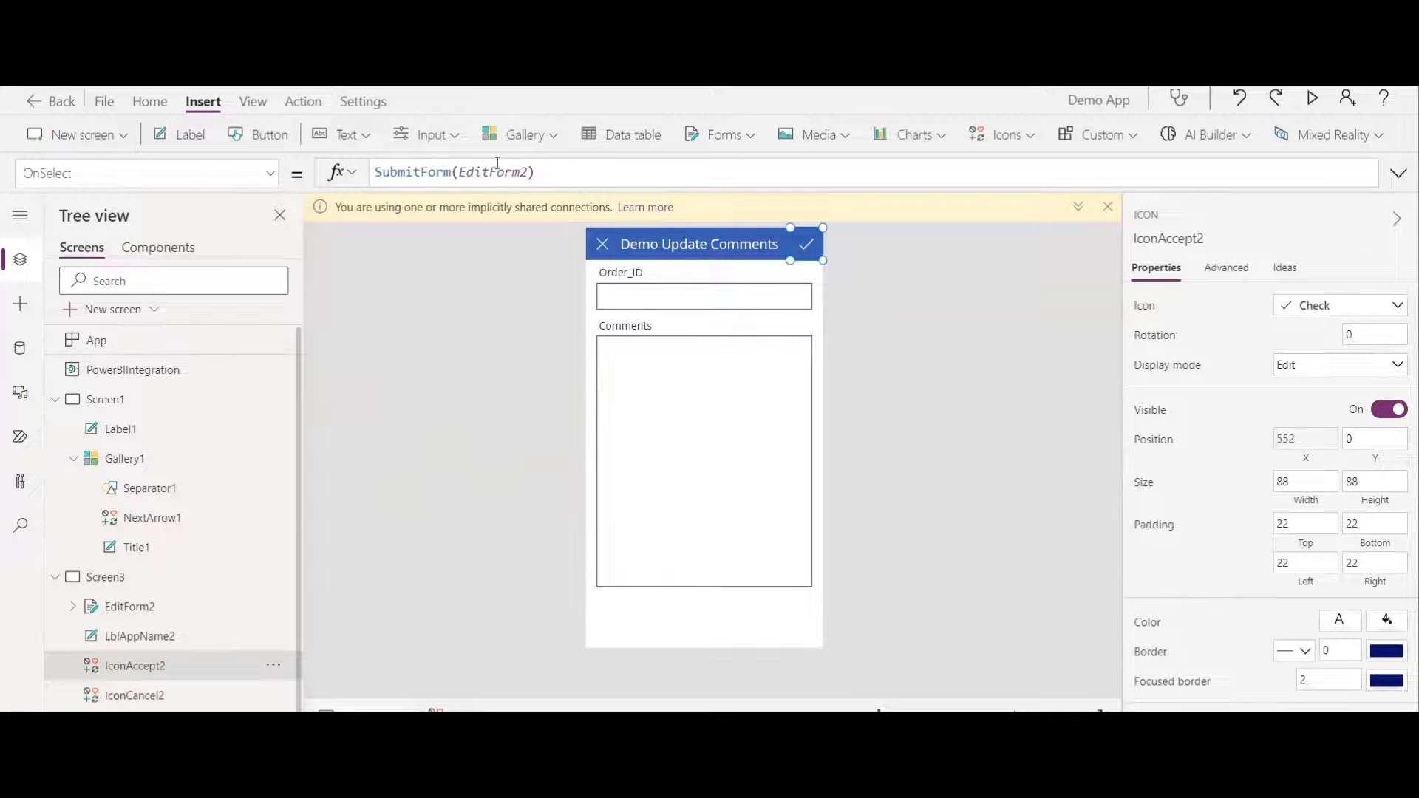
left_click(570, 164)
type(";")
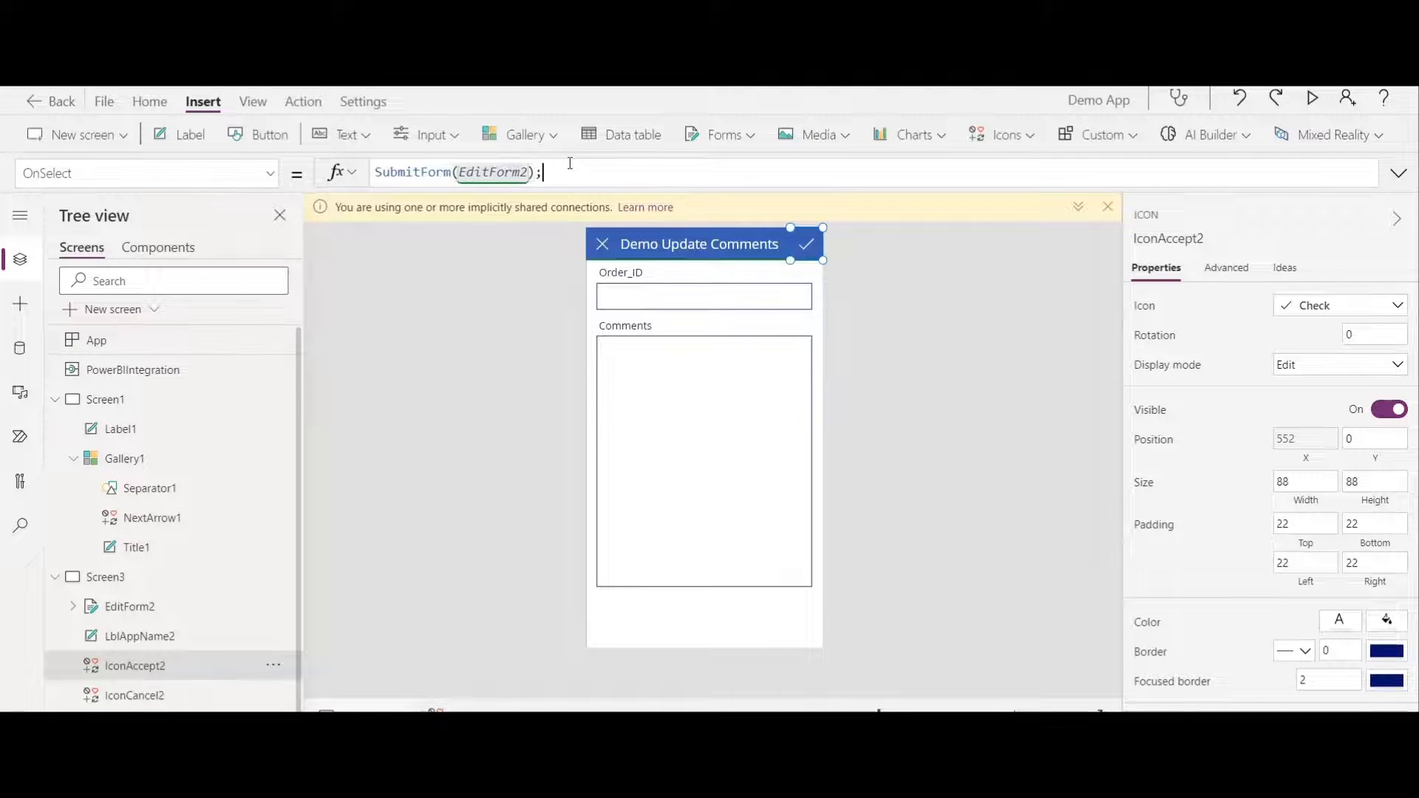
type("navi")
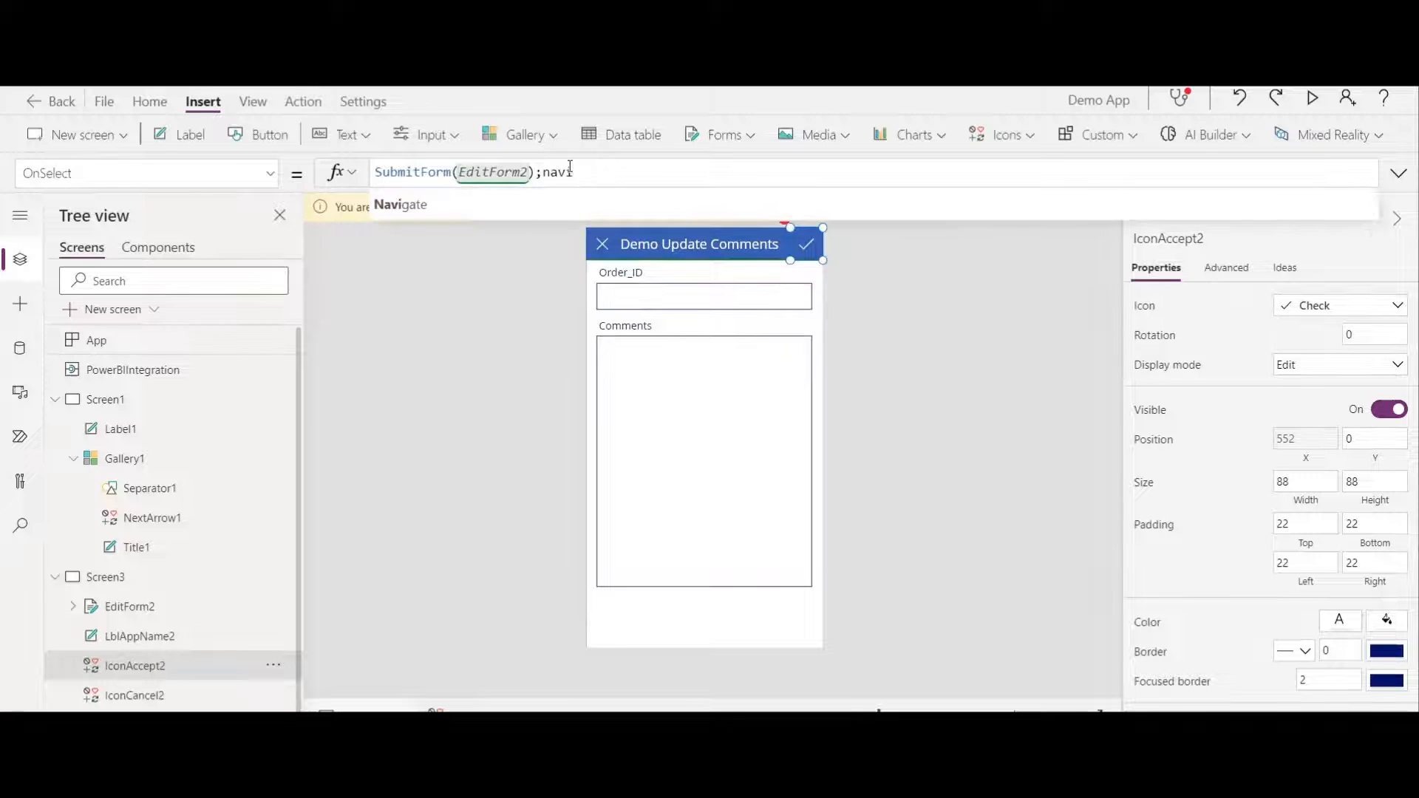
key("Tab")
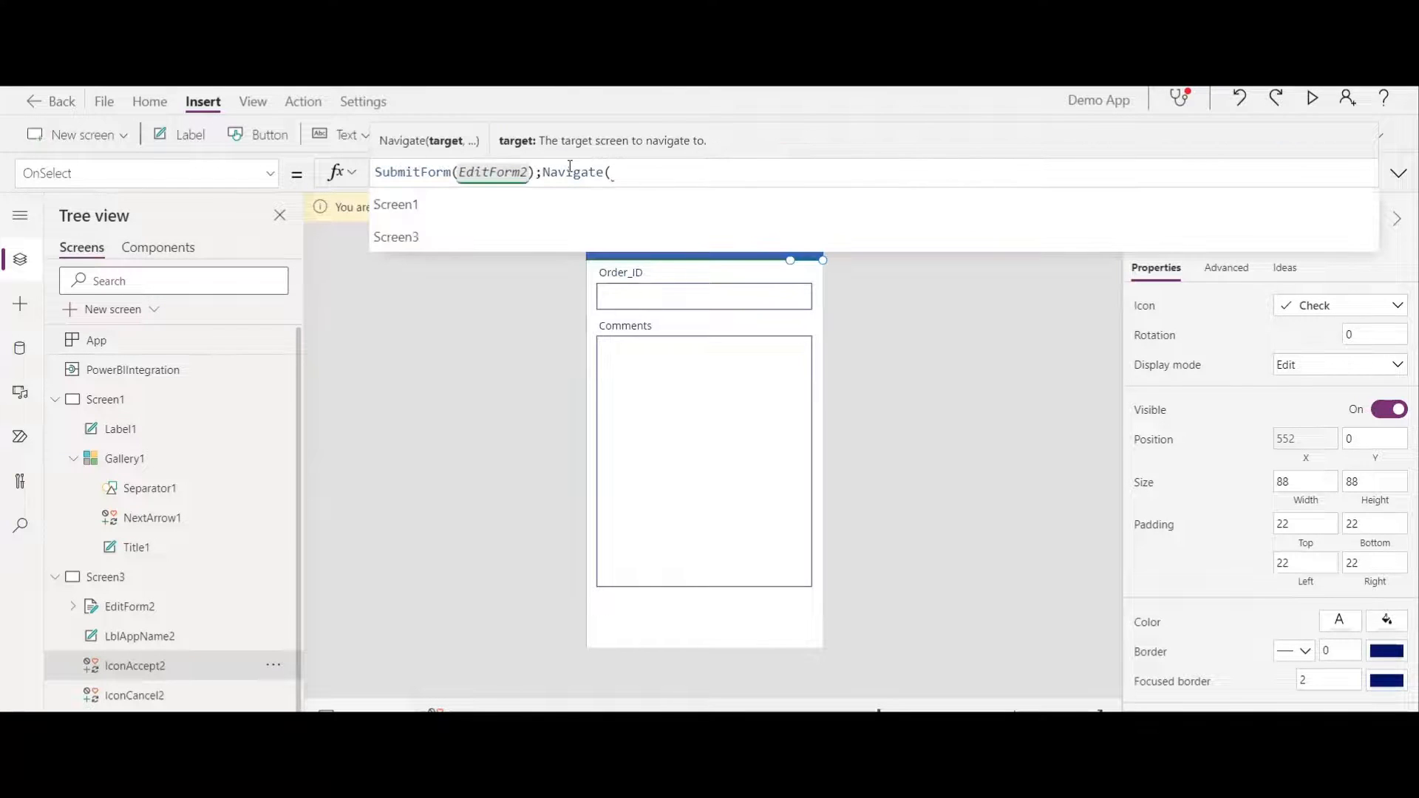
type("scree")
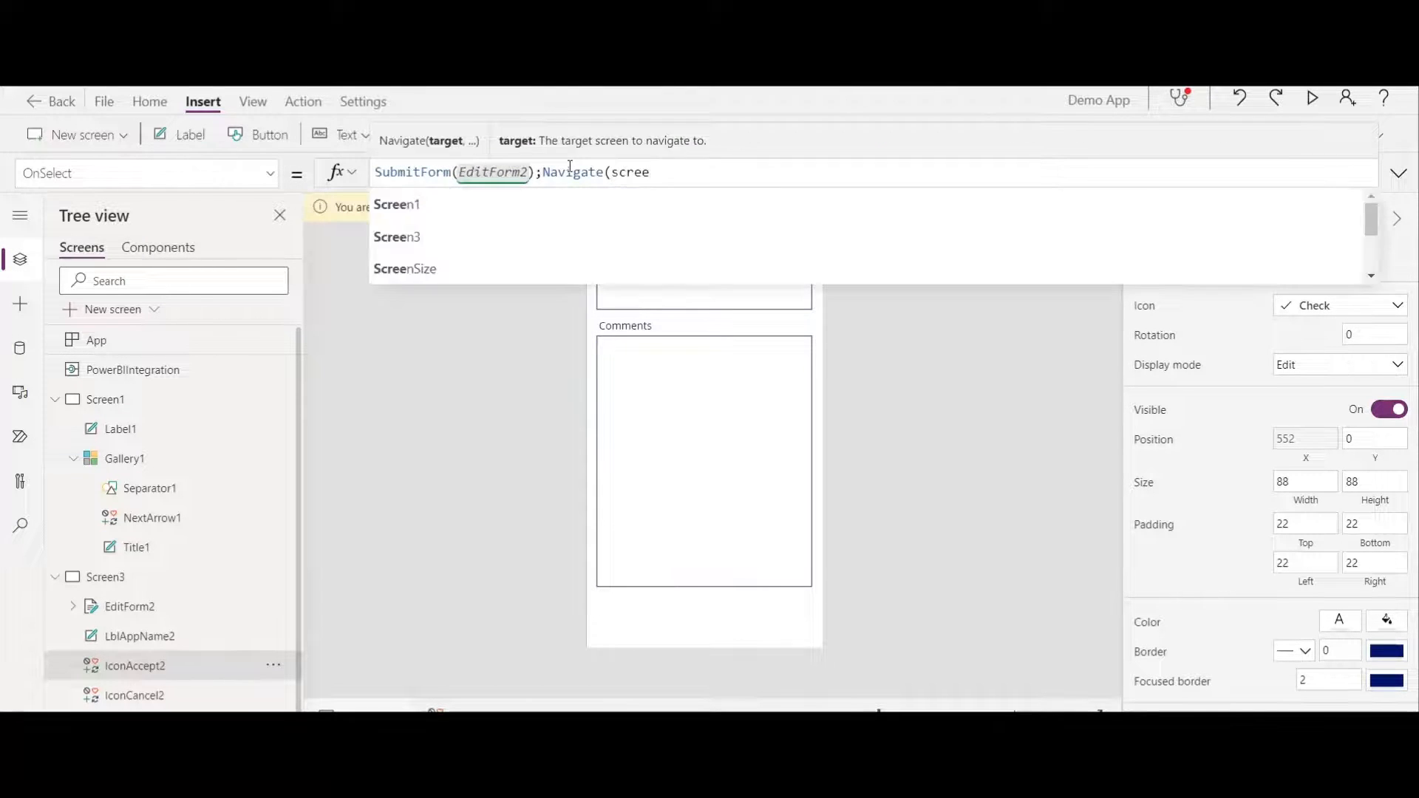
key("Tab")
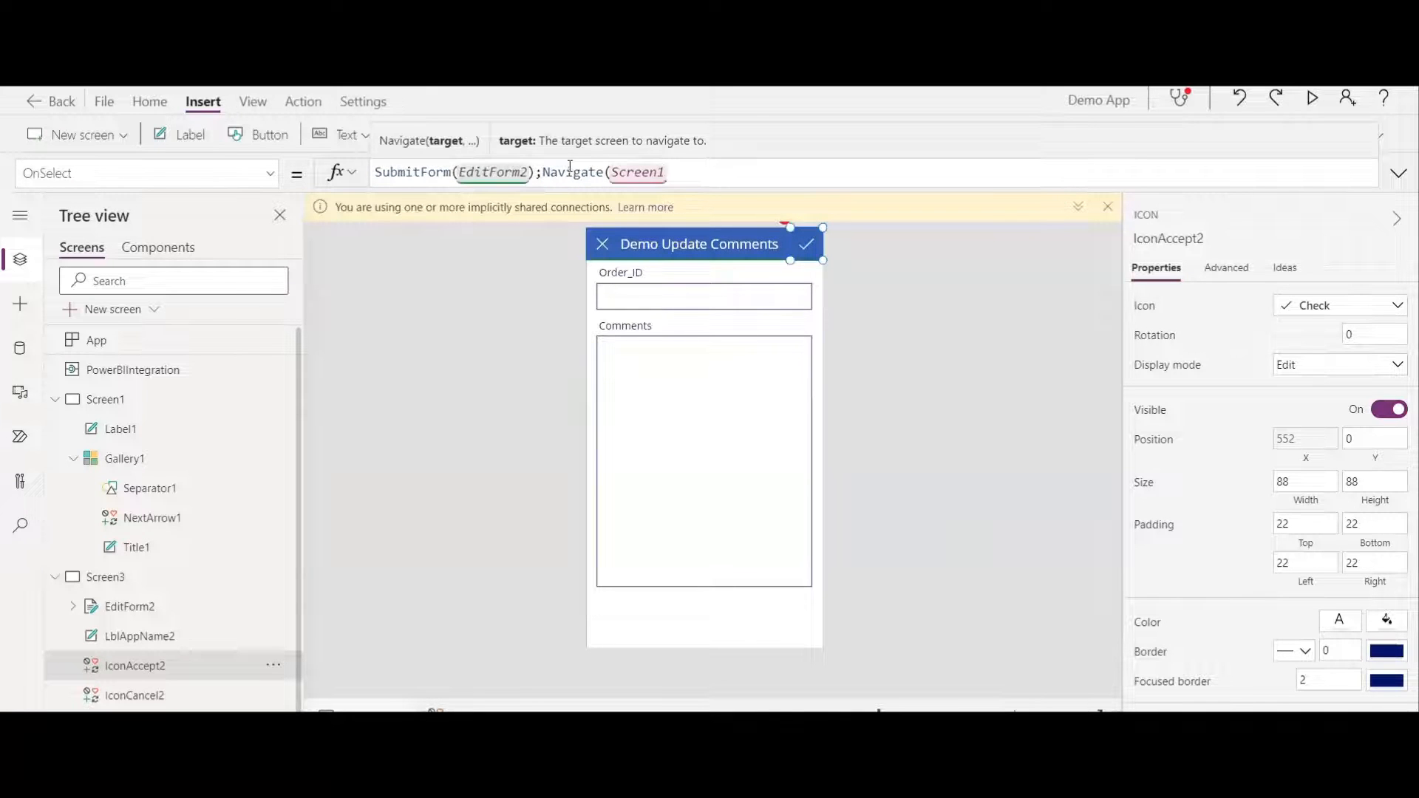
type(")")
left_click(979, 329)
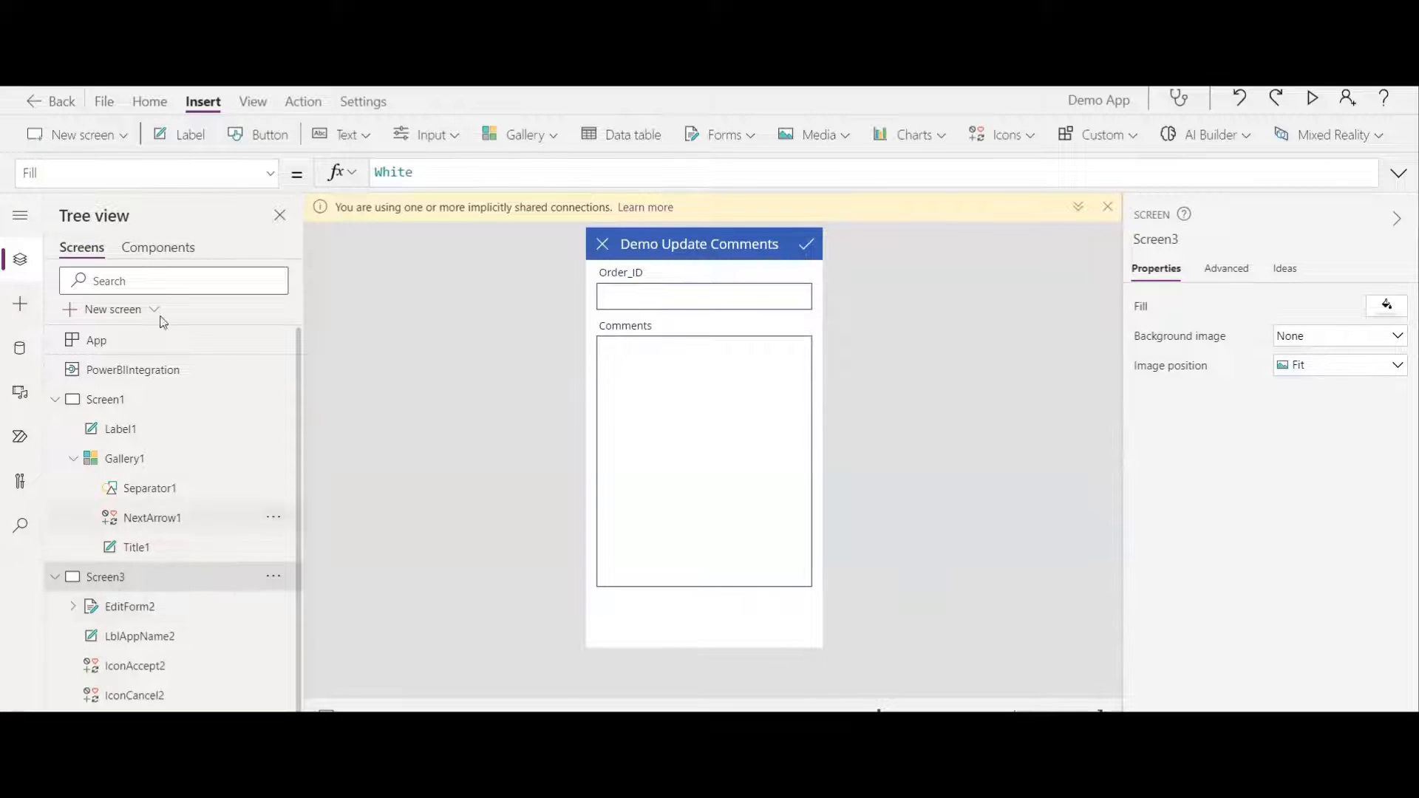
left_click(271, 178)
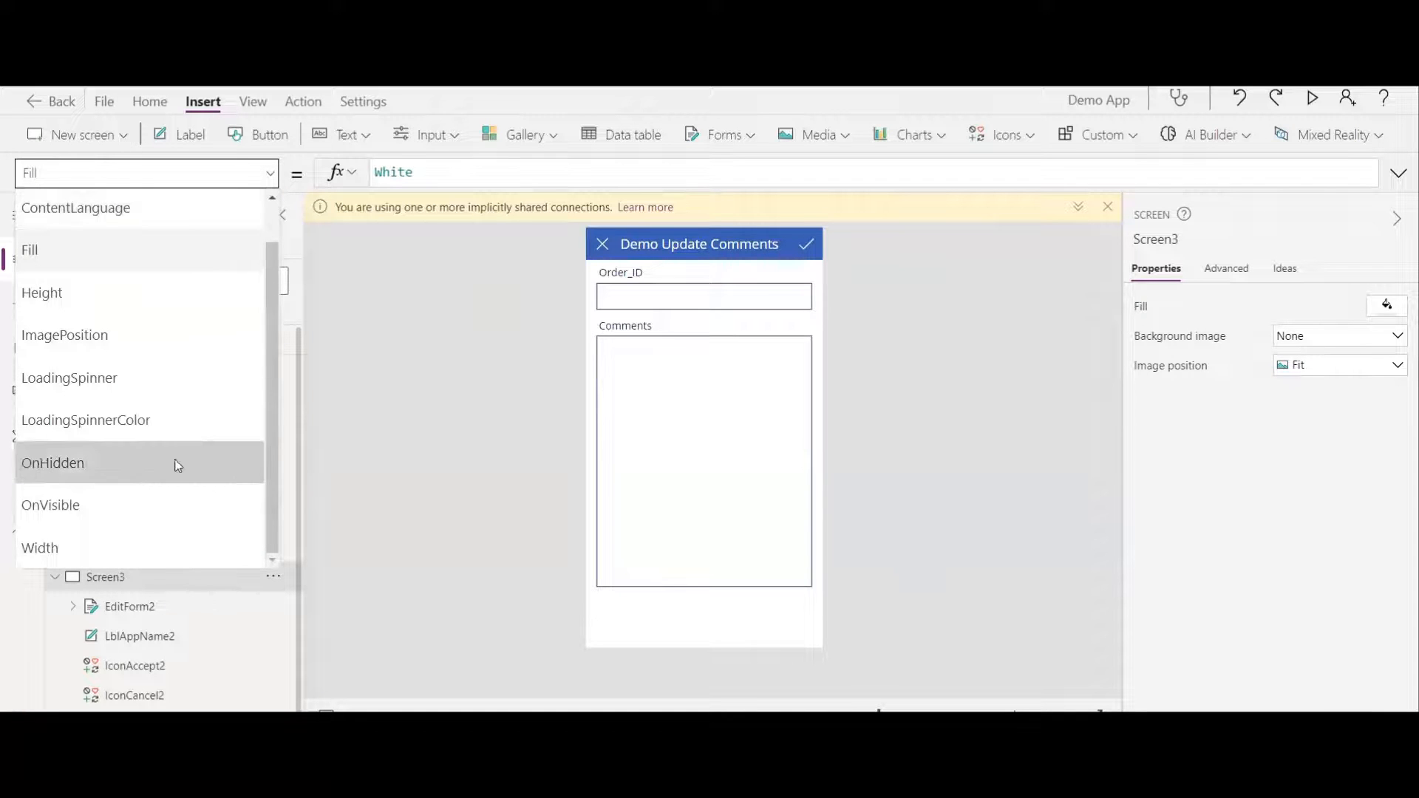
scroll(275, 445, "up", 1)
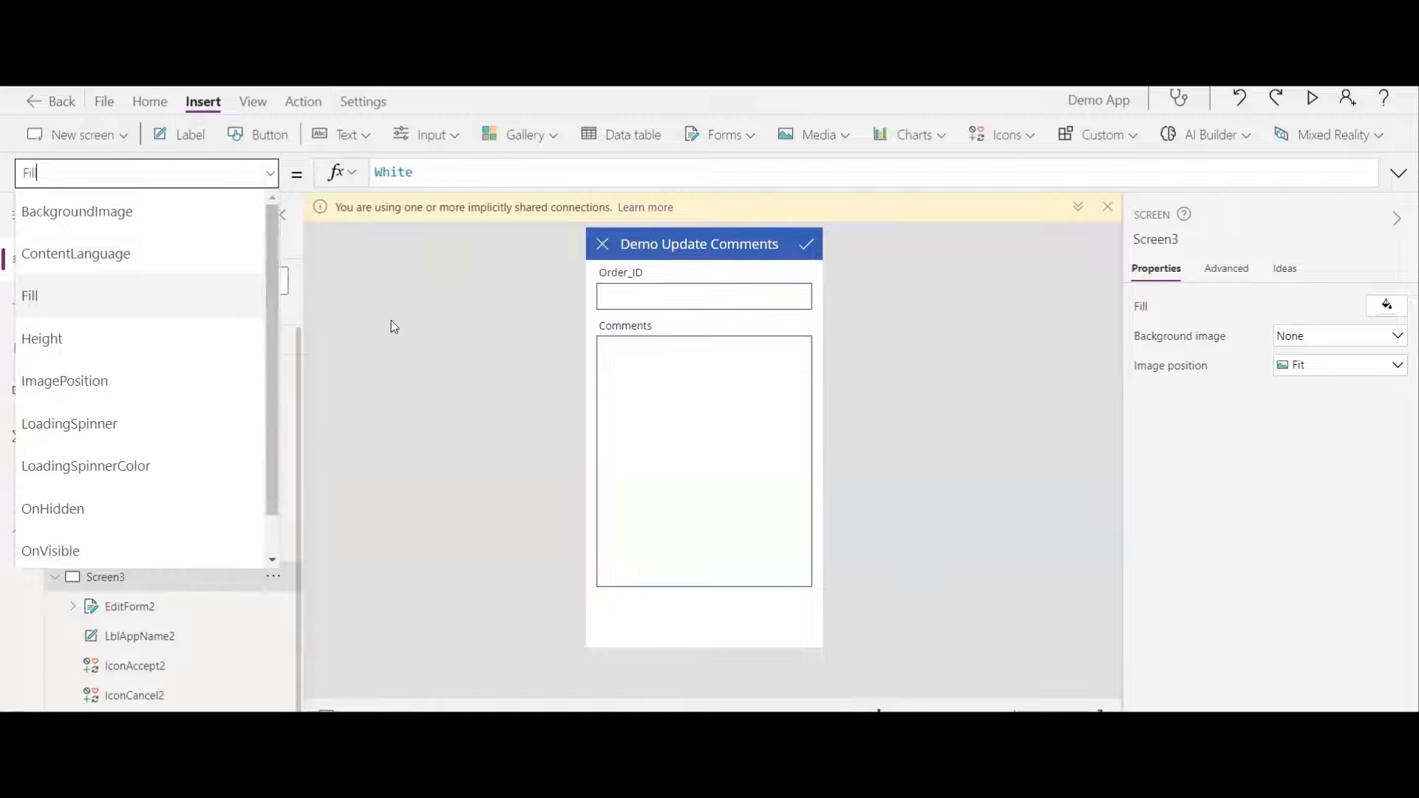
left_click(397, 435)
Review the Item formula of EditForm2 and the OnSelect formulas of the cancel and check icons.
left_click(148, 606)
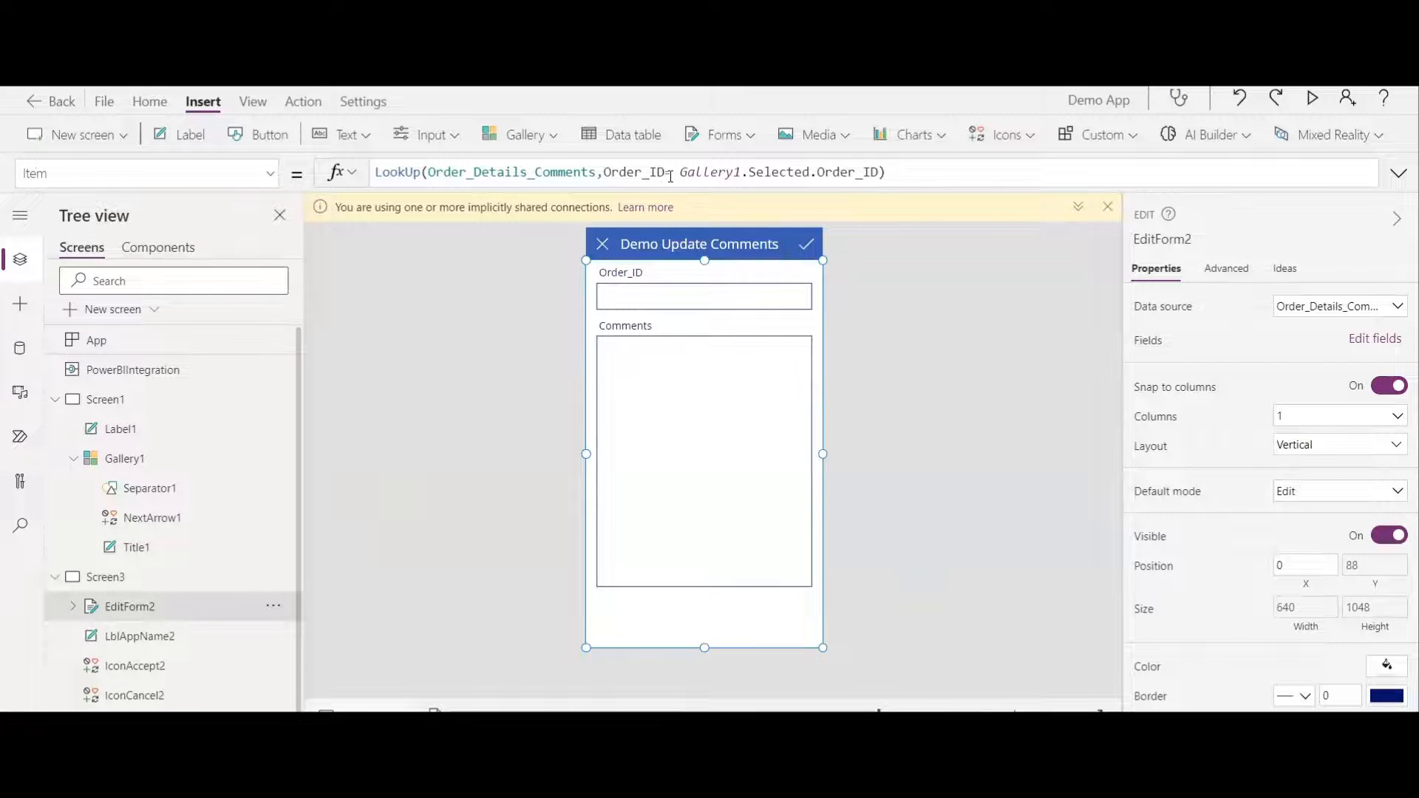
left_click_drag(668, 172, 590, 172)
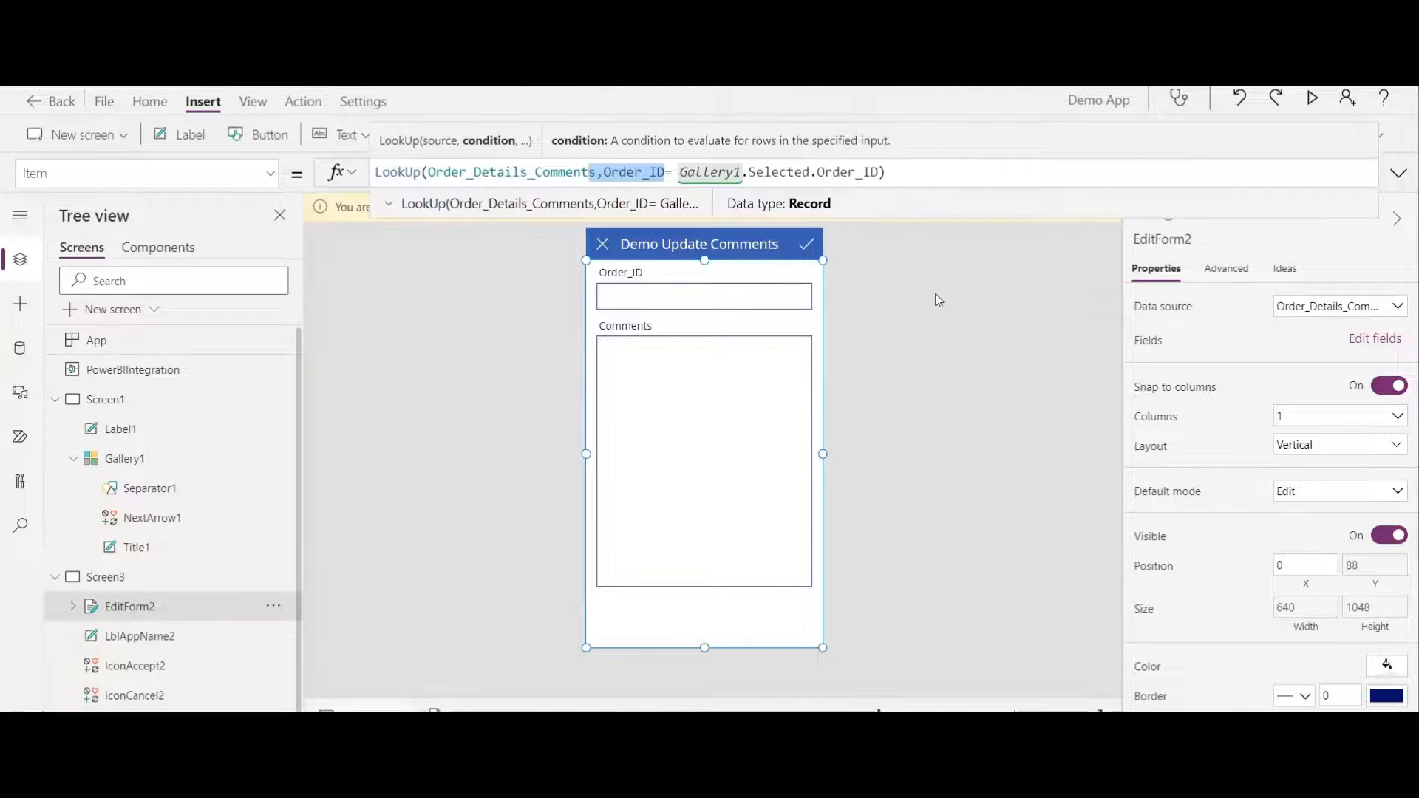
left_click(941, 347)
left_click(601, 244)
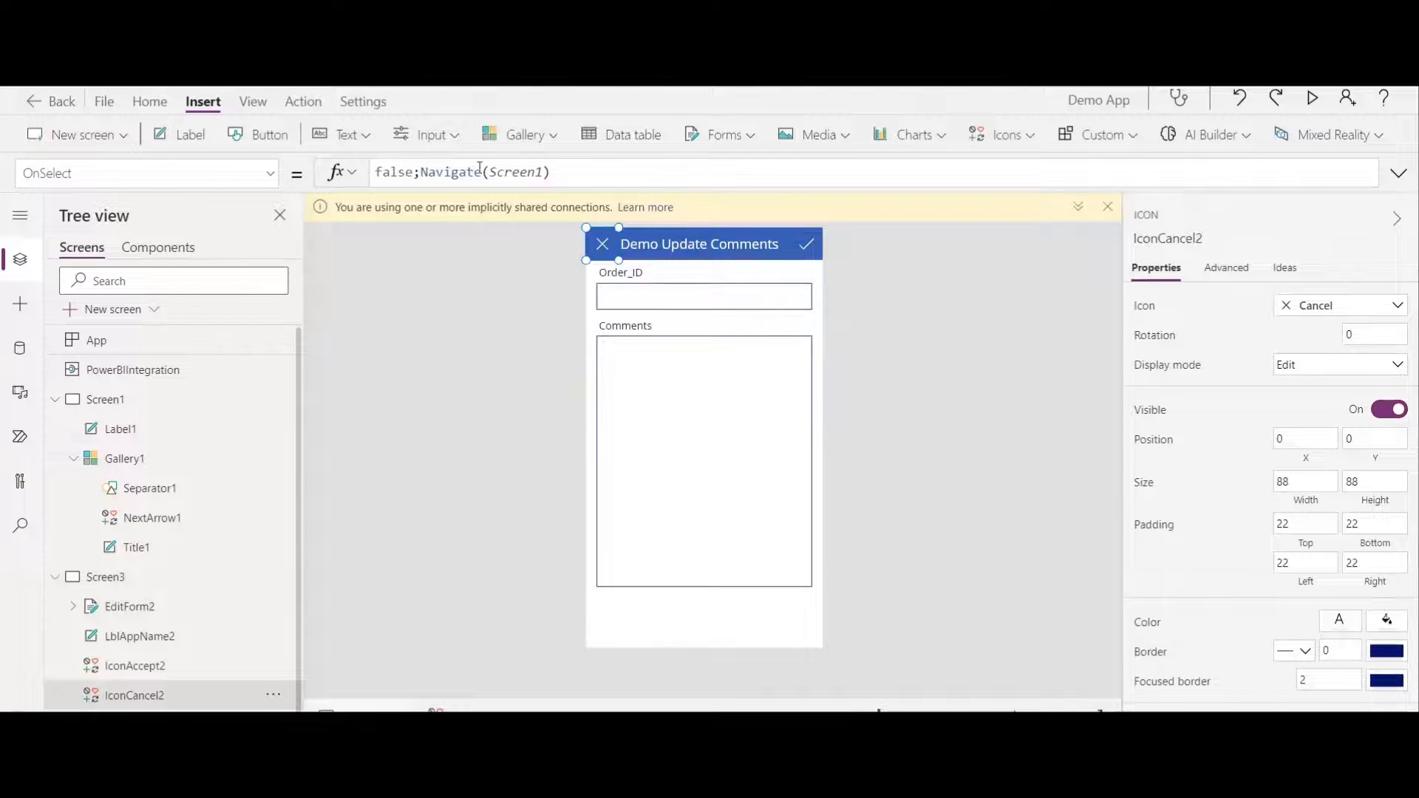
left_click(805, 245)
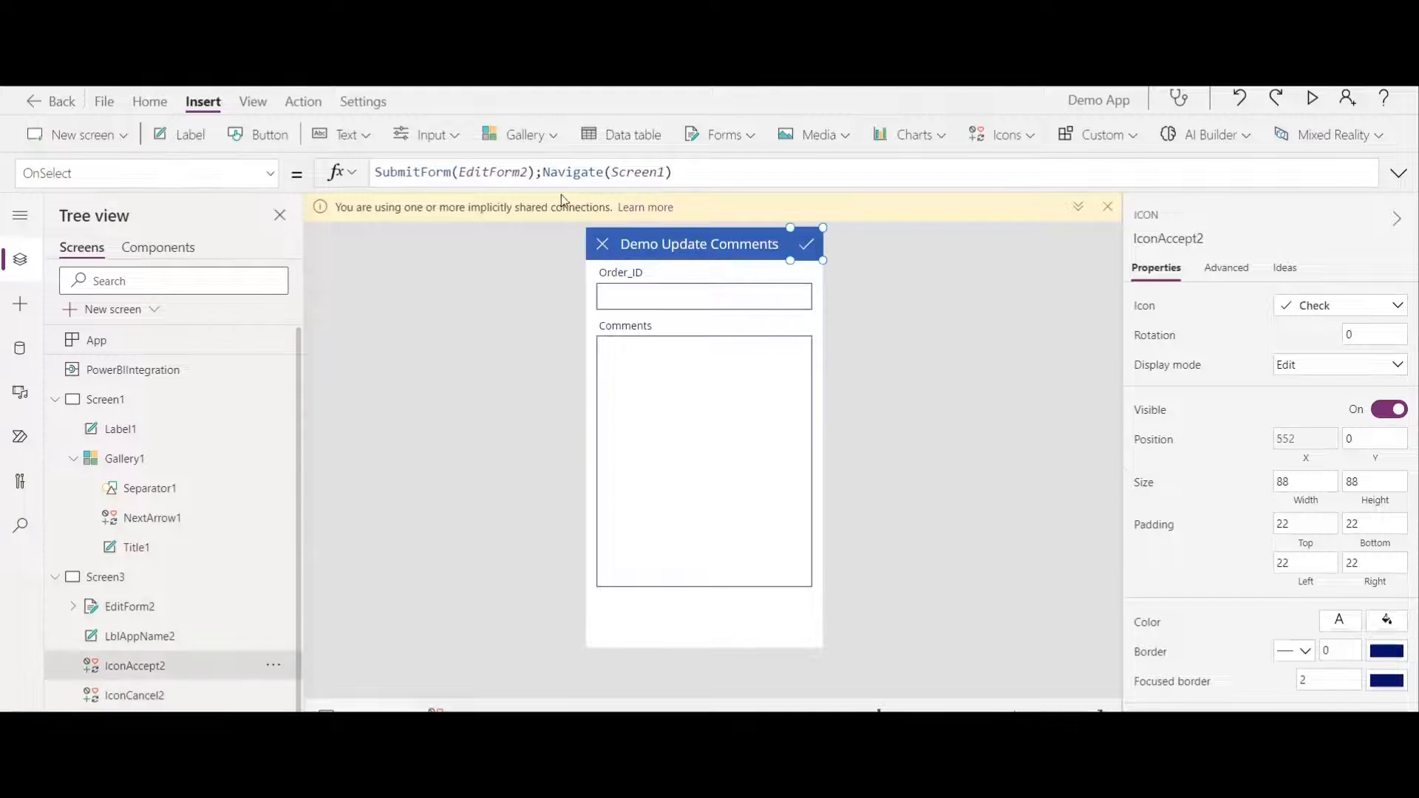
left_click(903, 309)
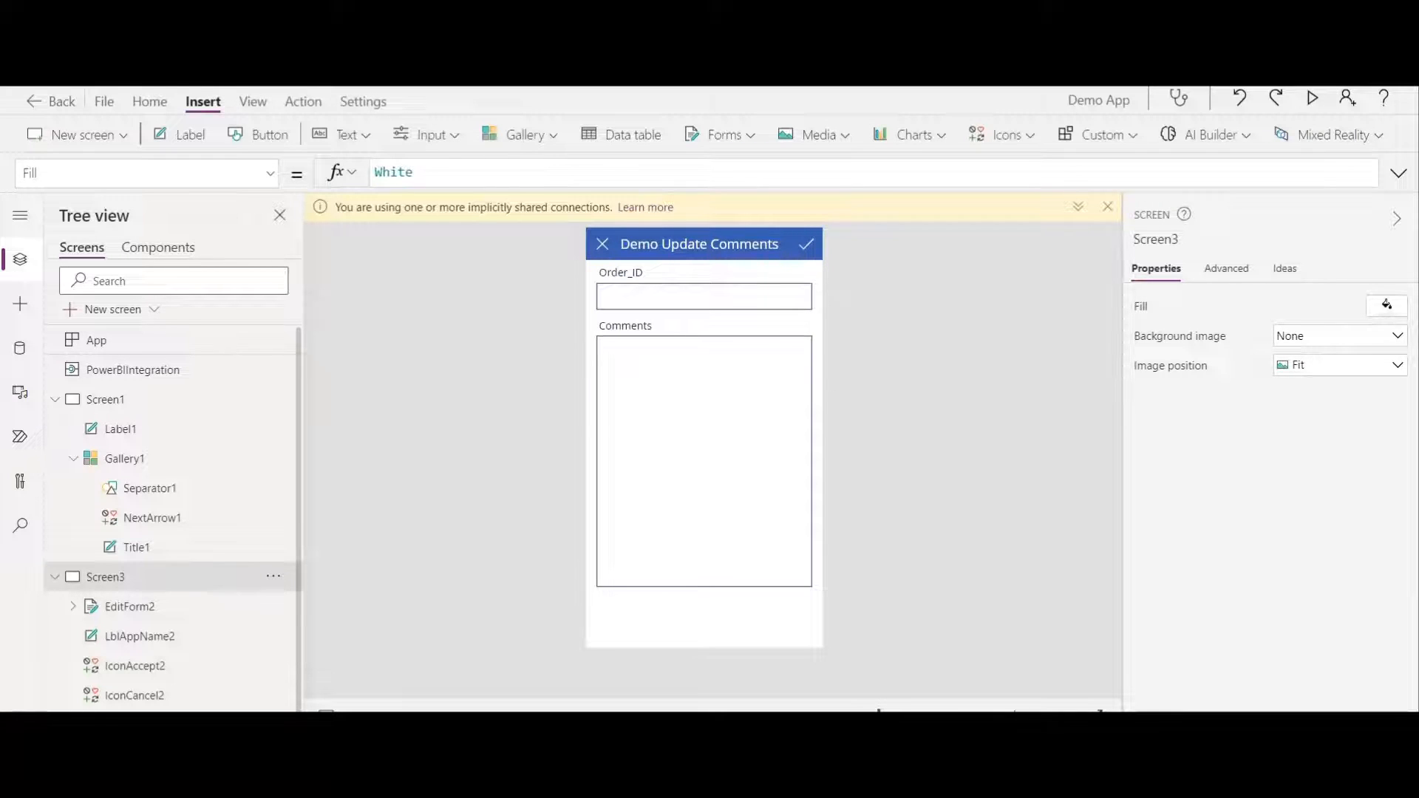
Save the Demo App without version notes.
left_click(104, 102)
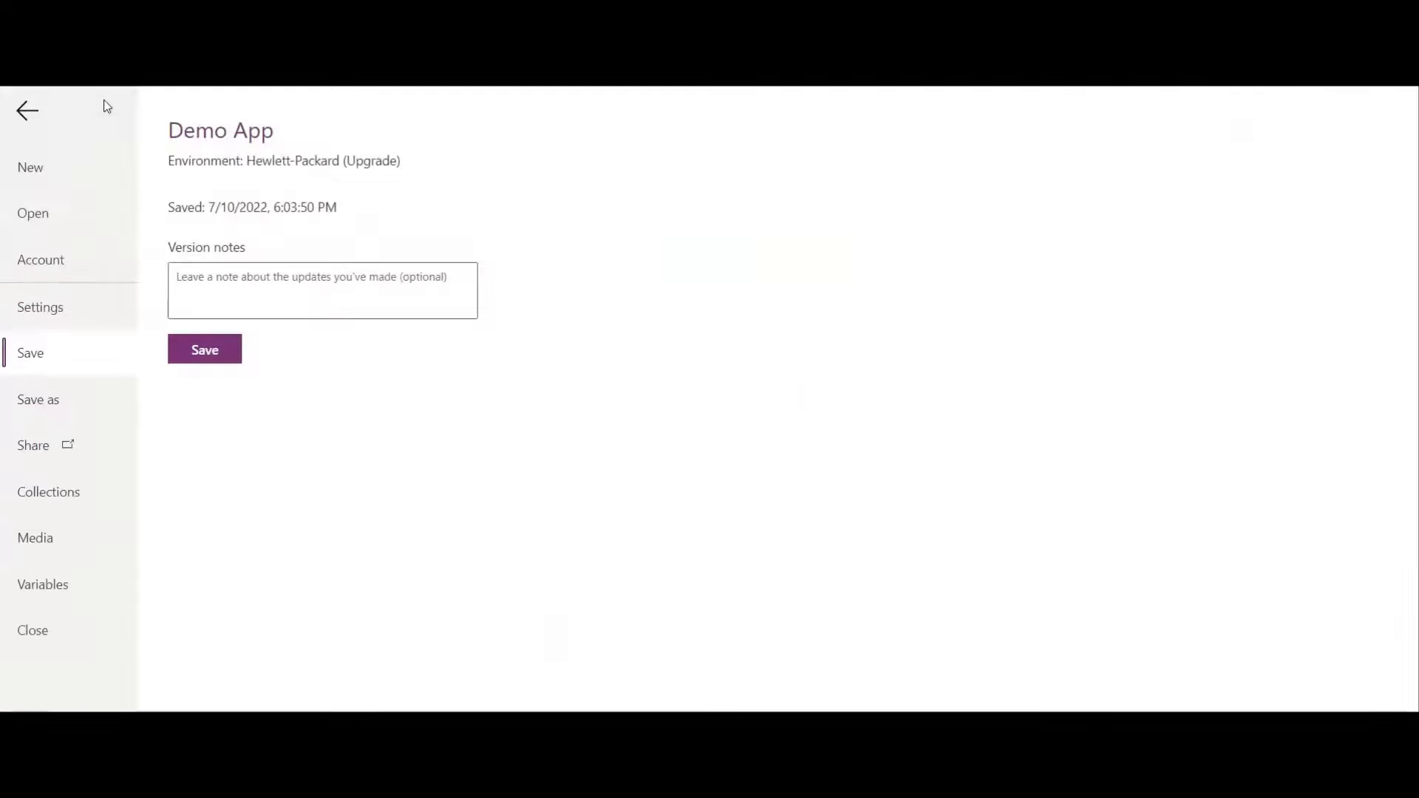
left_click(213, 356)
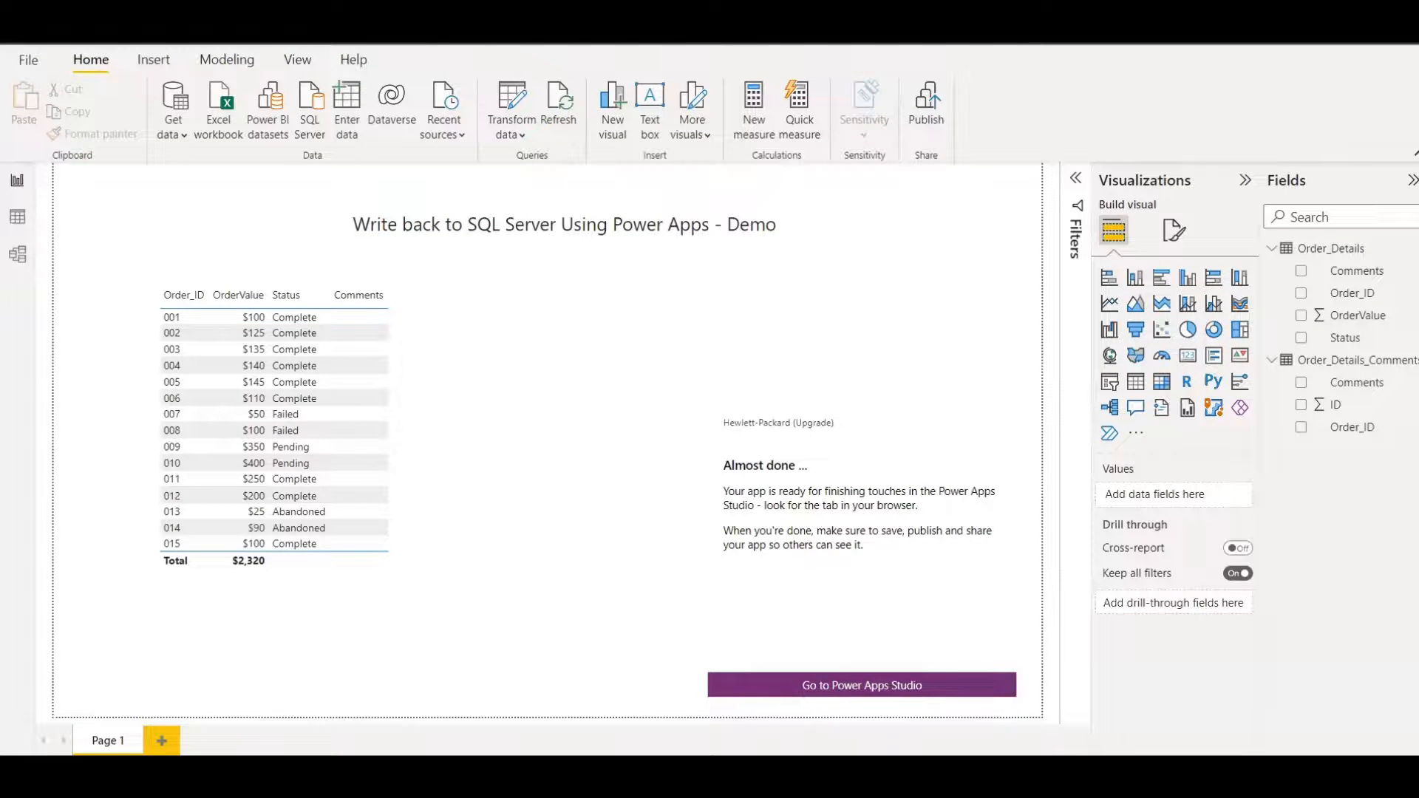
Switch to Power BI Desktop and examine the Order_Details_Comments data and its relationship to Order_Details in the model.
left_click(18, 219)
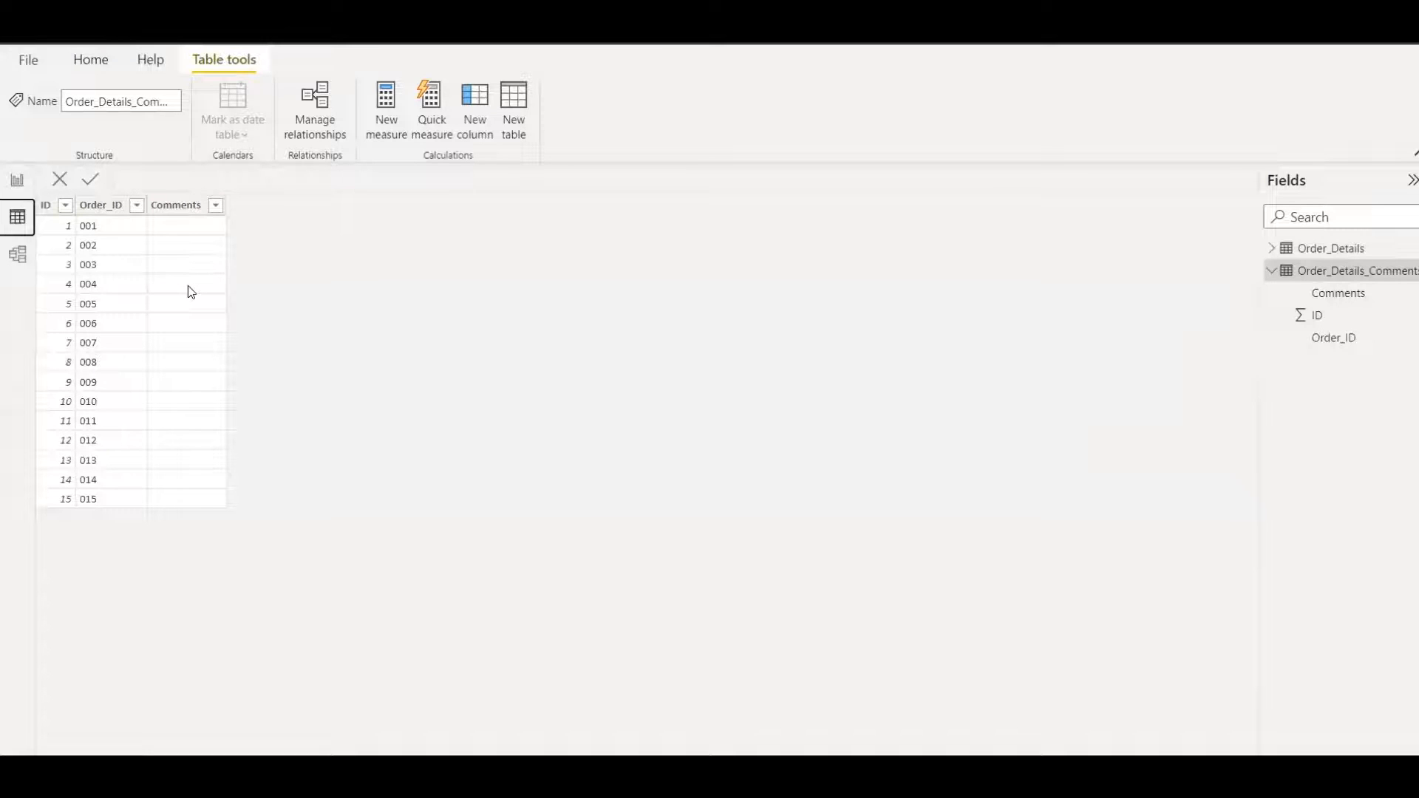
left_click(26, 260)
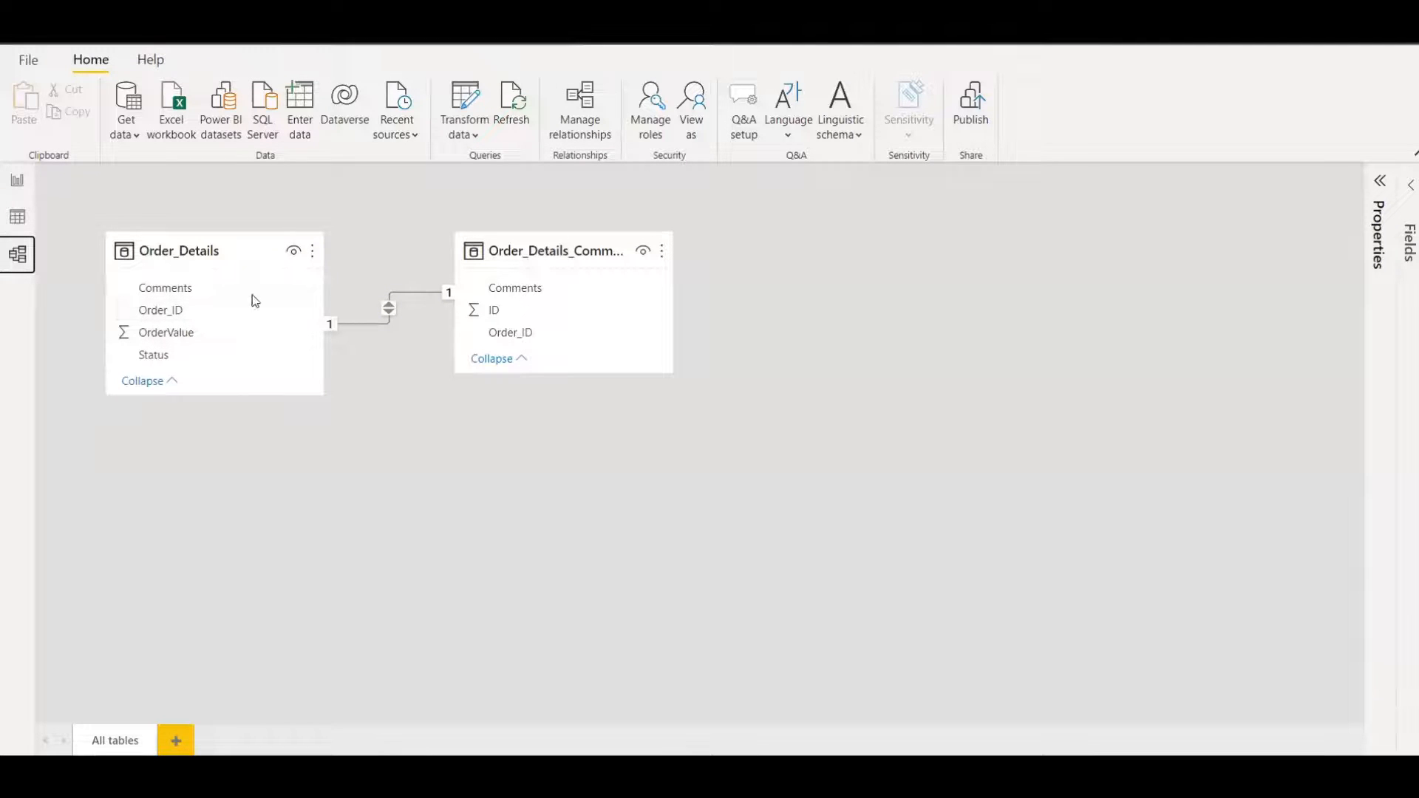
mouse_move(550, 253)
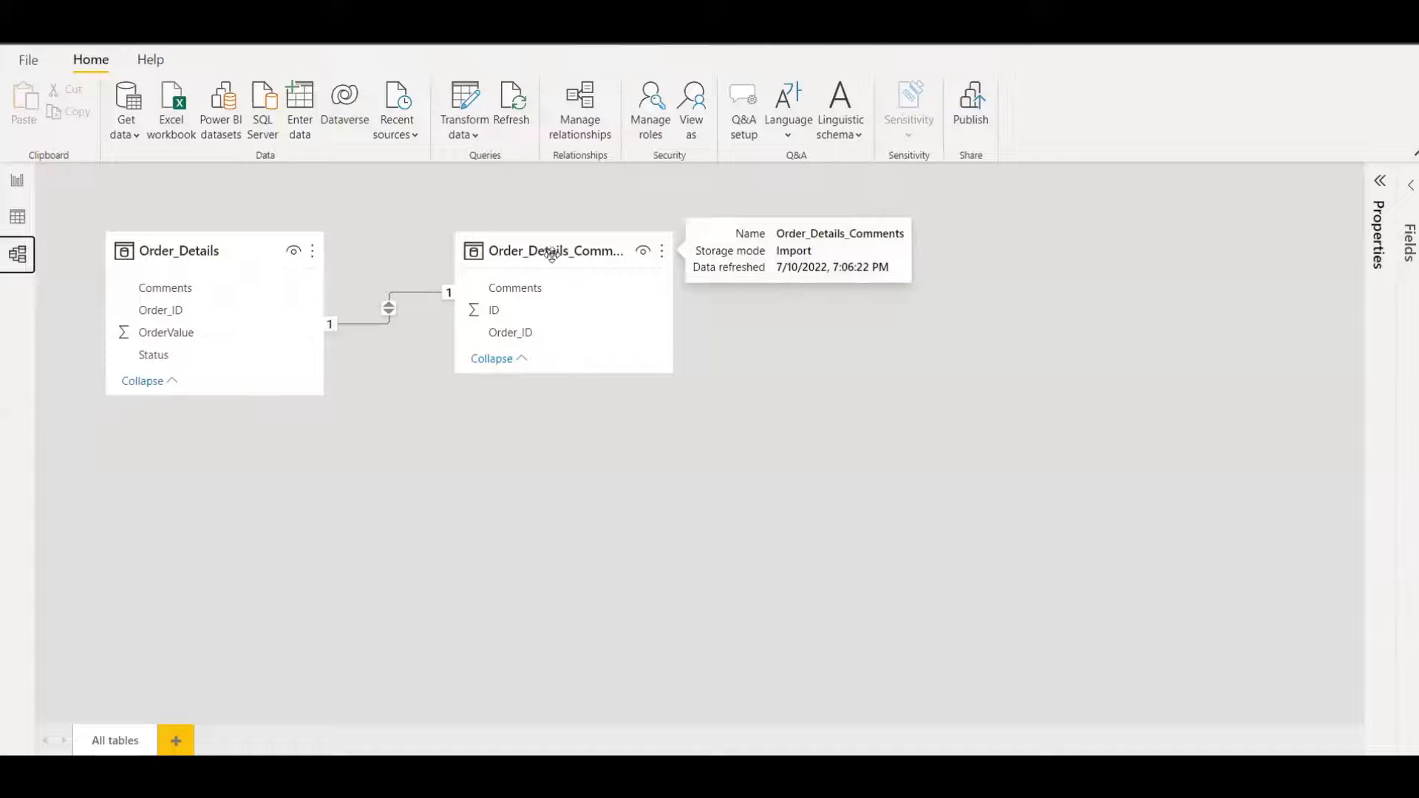
Replace the Comments column in the report's orders table with the Comments field from Order_Details_Comments.
left_click(18, 185)
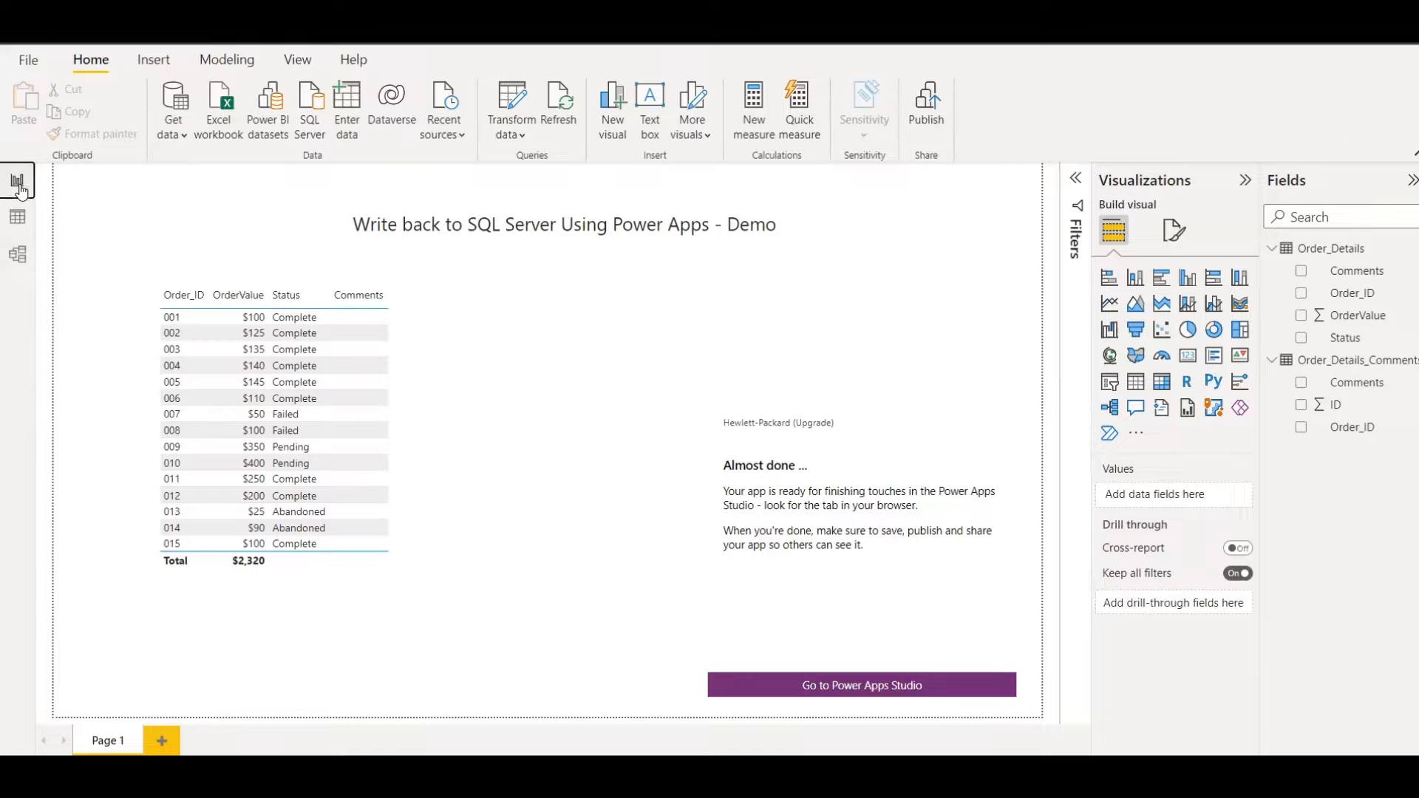
left_click(430, 298)
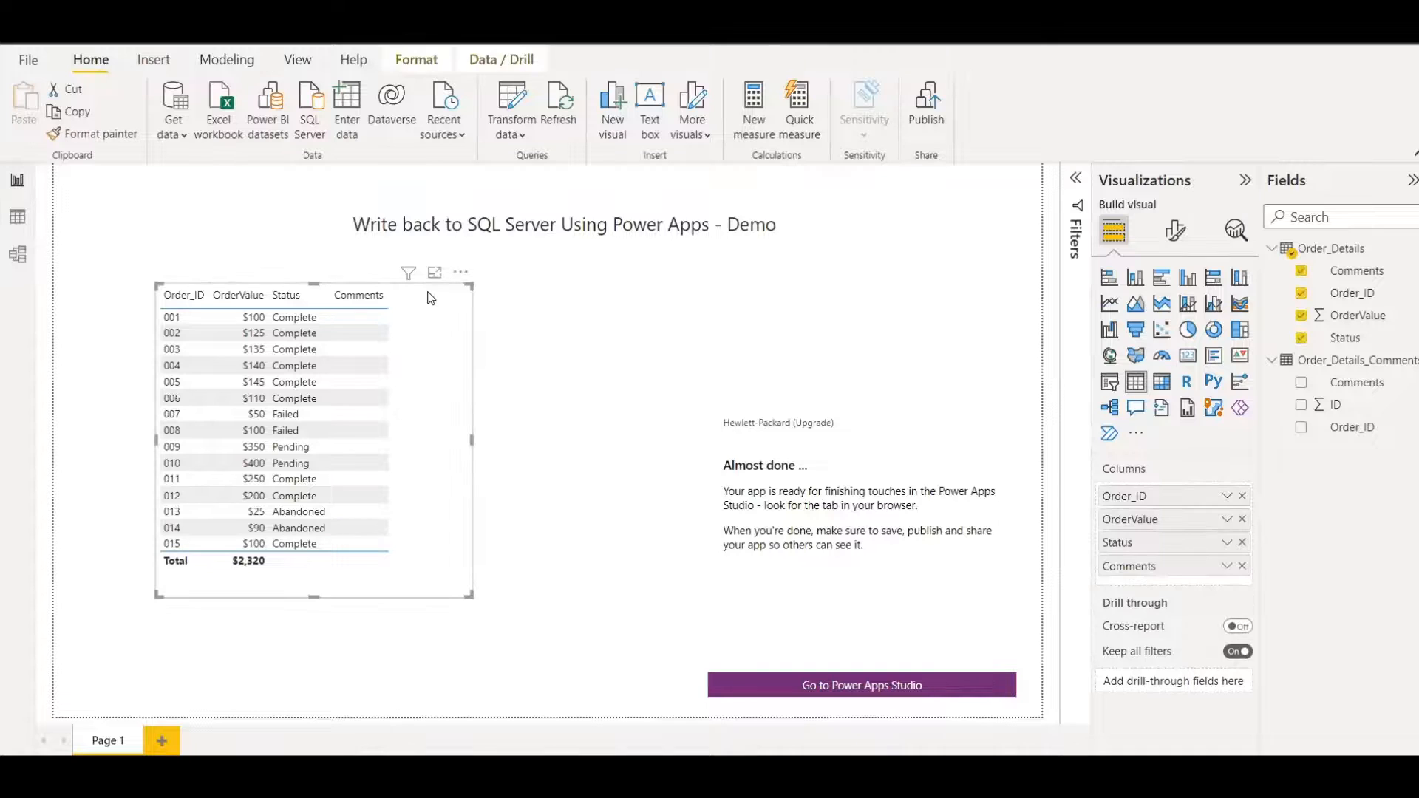
left_click(1243, 567)
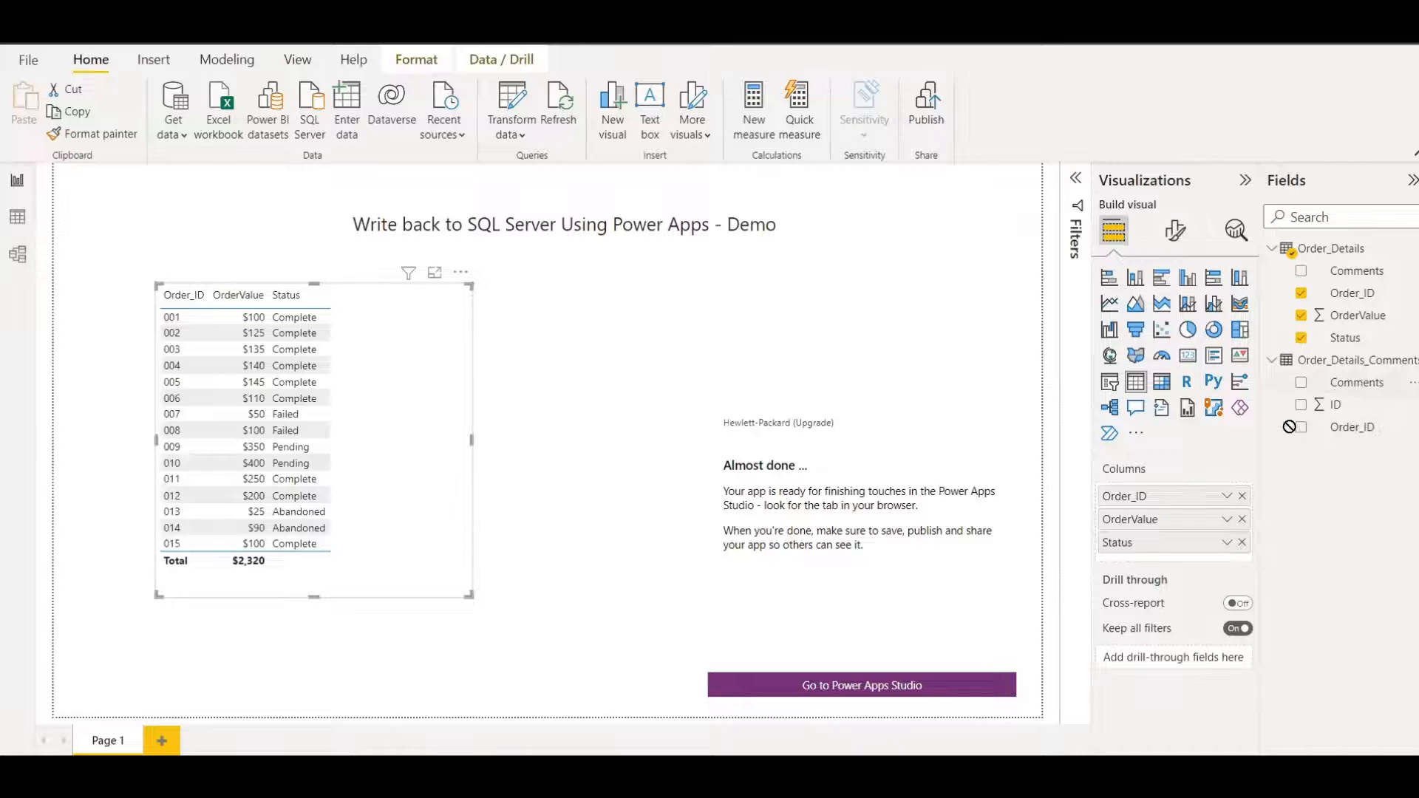
left_click_drag(1290, 427, 1184, 554)
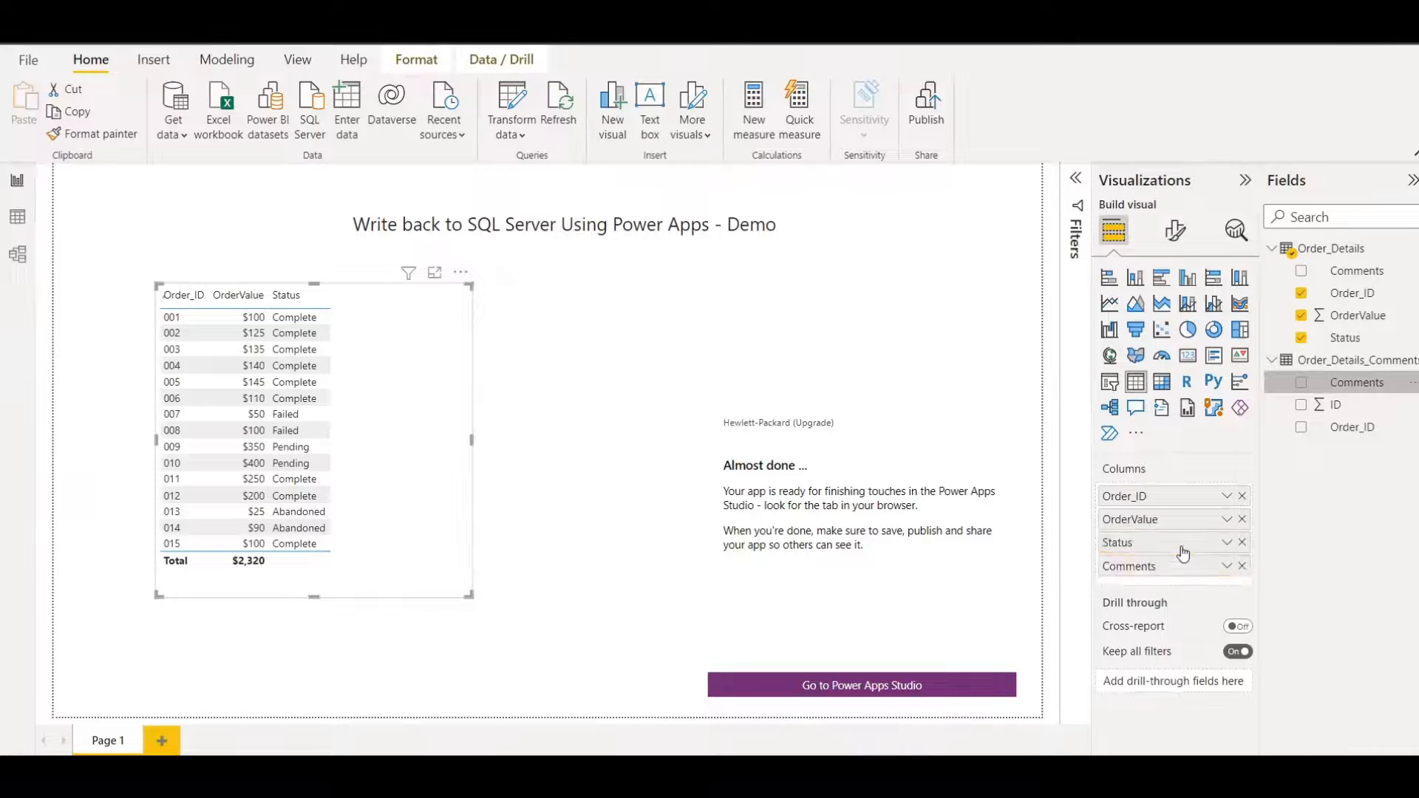
left_click(596, 548)
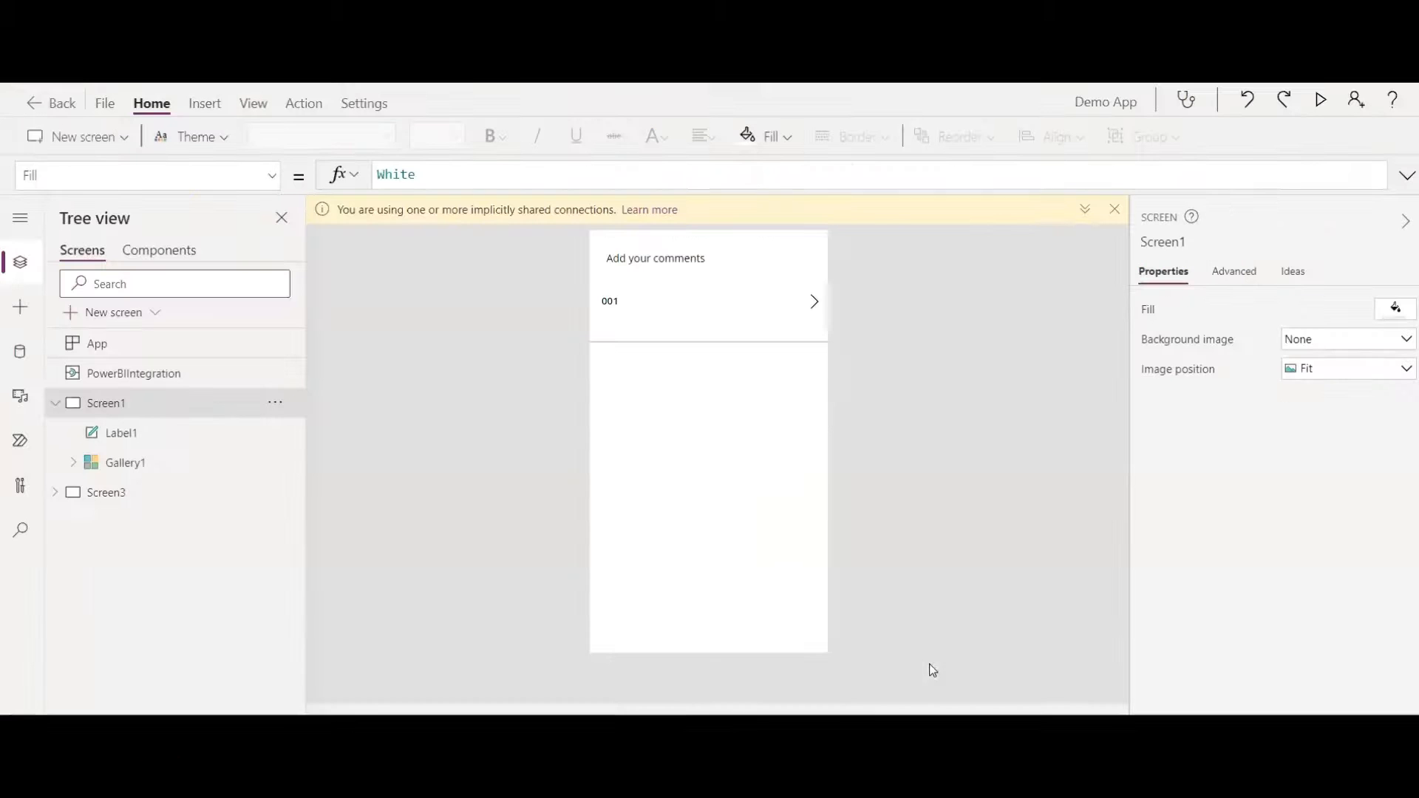
Switch to Power Apps Studio and review the OnSelect formula of NextArrow1 in Gallery1 on Screen1.
left_click(74, 463)
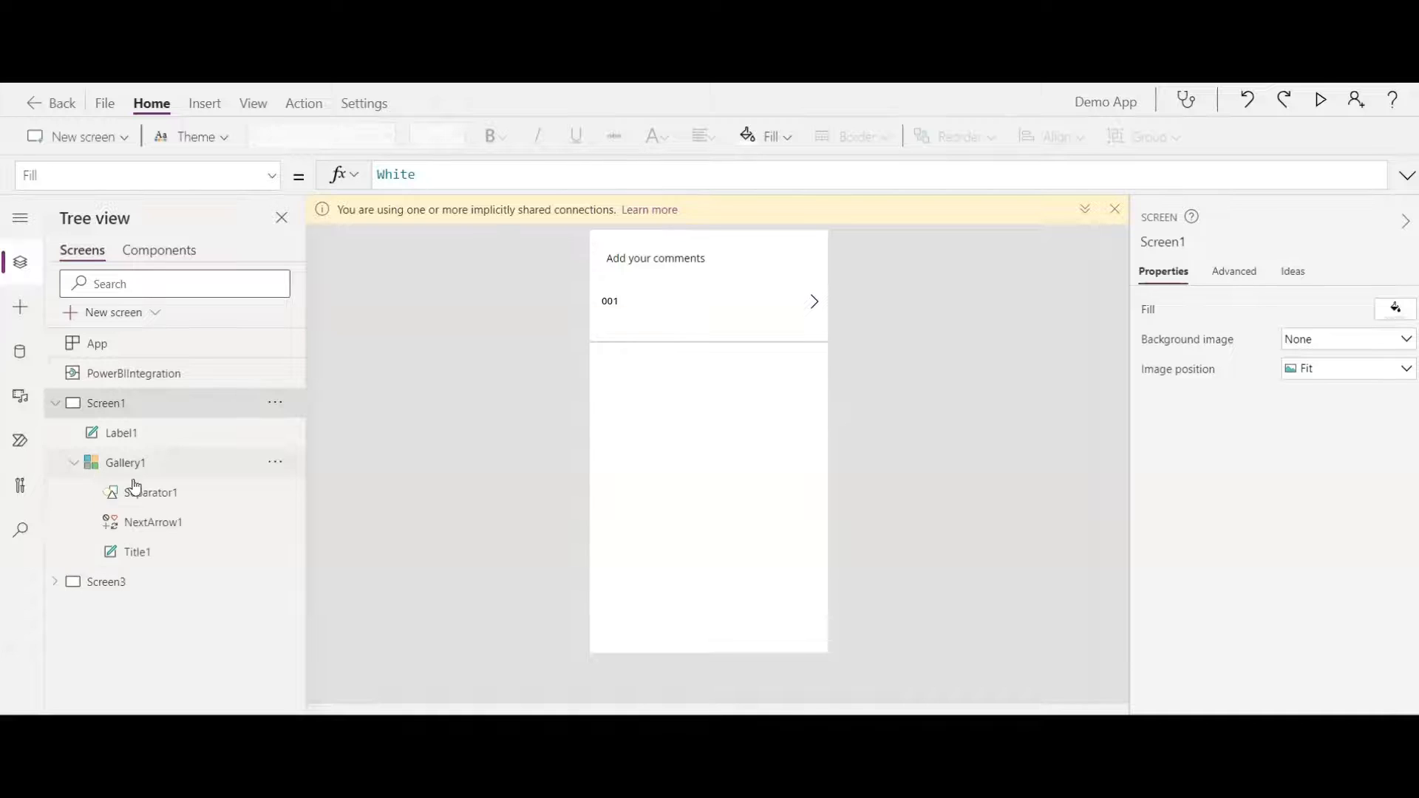
left_click(155, 522)
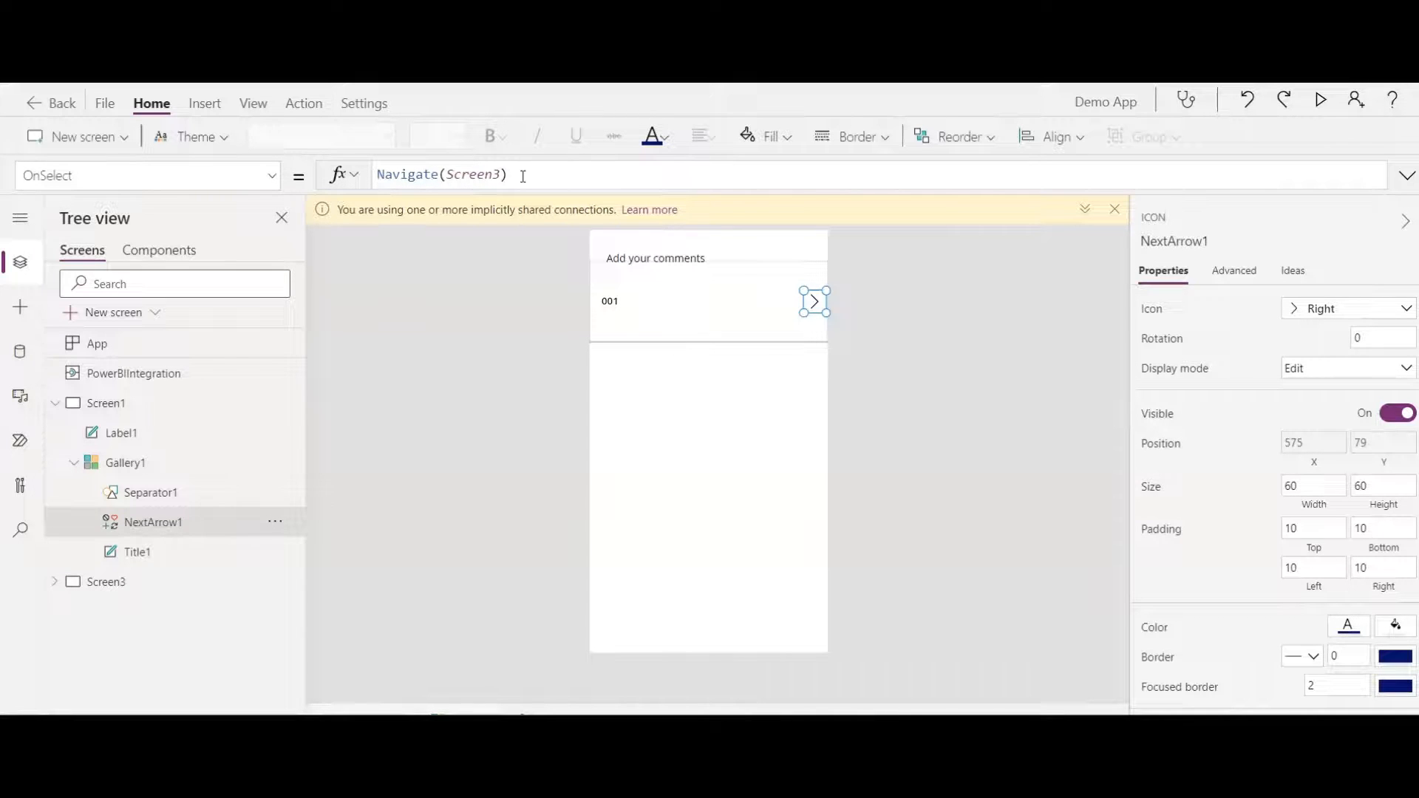
left_click_drag(522, 177, 377, 178)
left_click(377, 177)
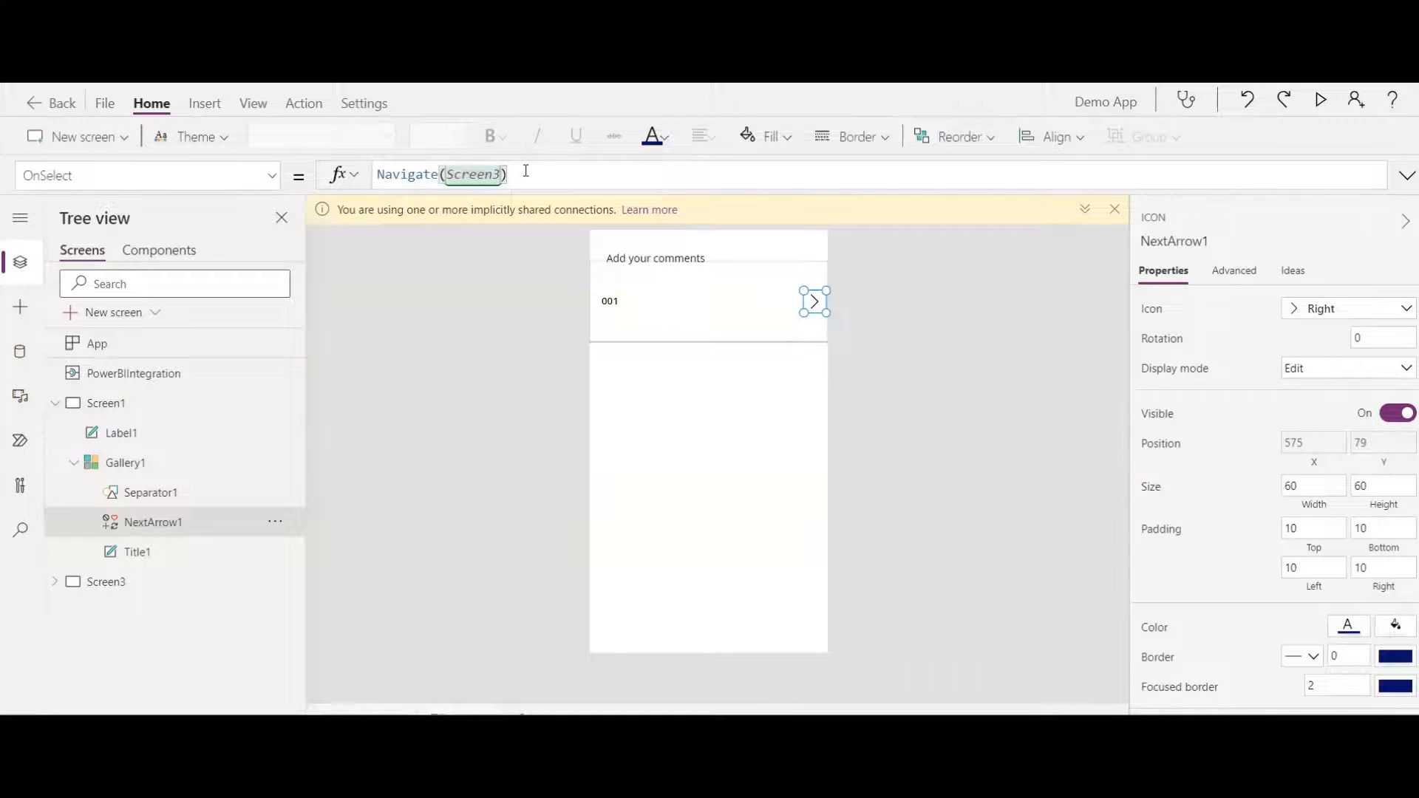
left_click_drag(525, 171, 377, 175)
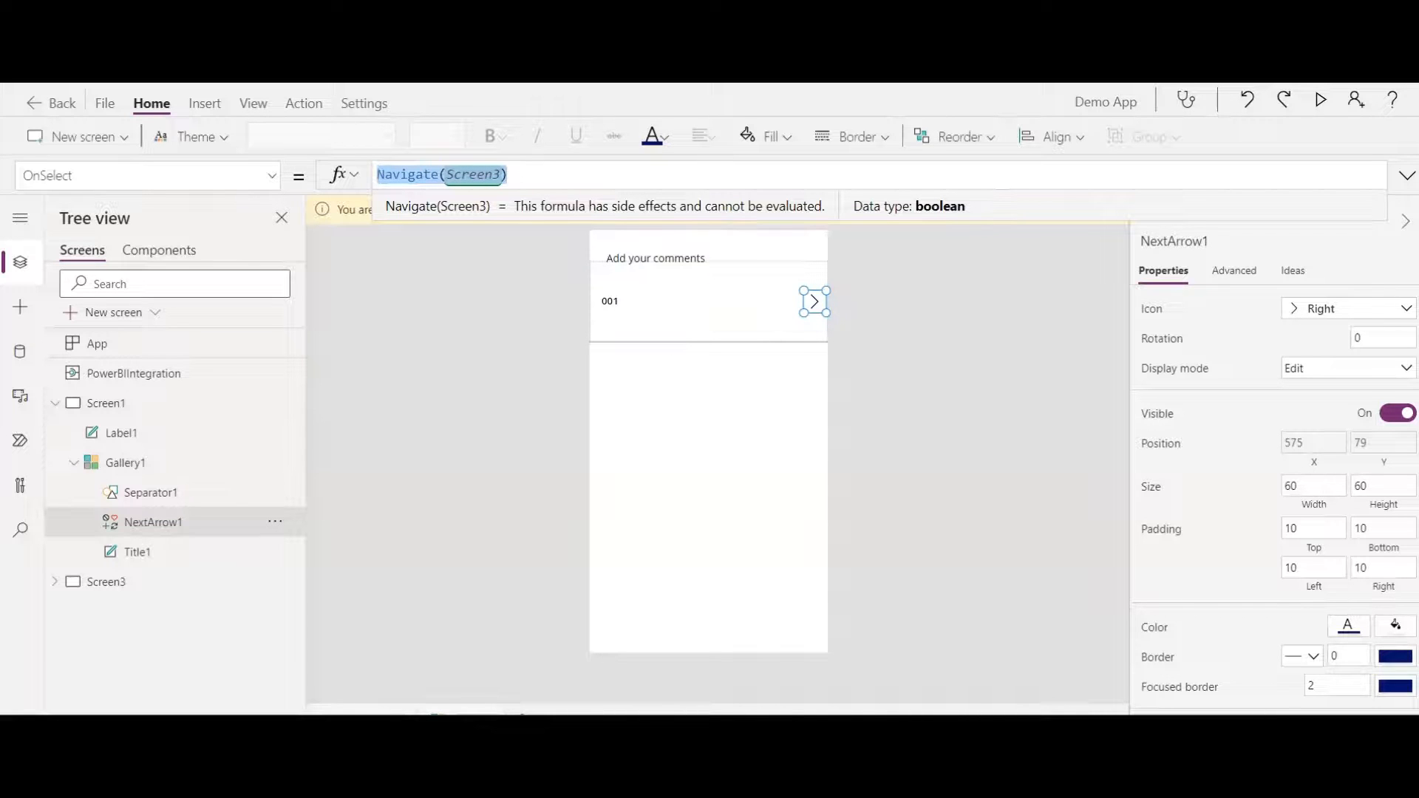
key("Left")
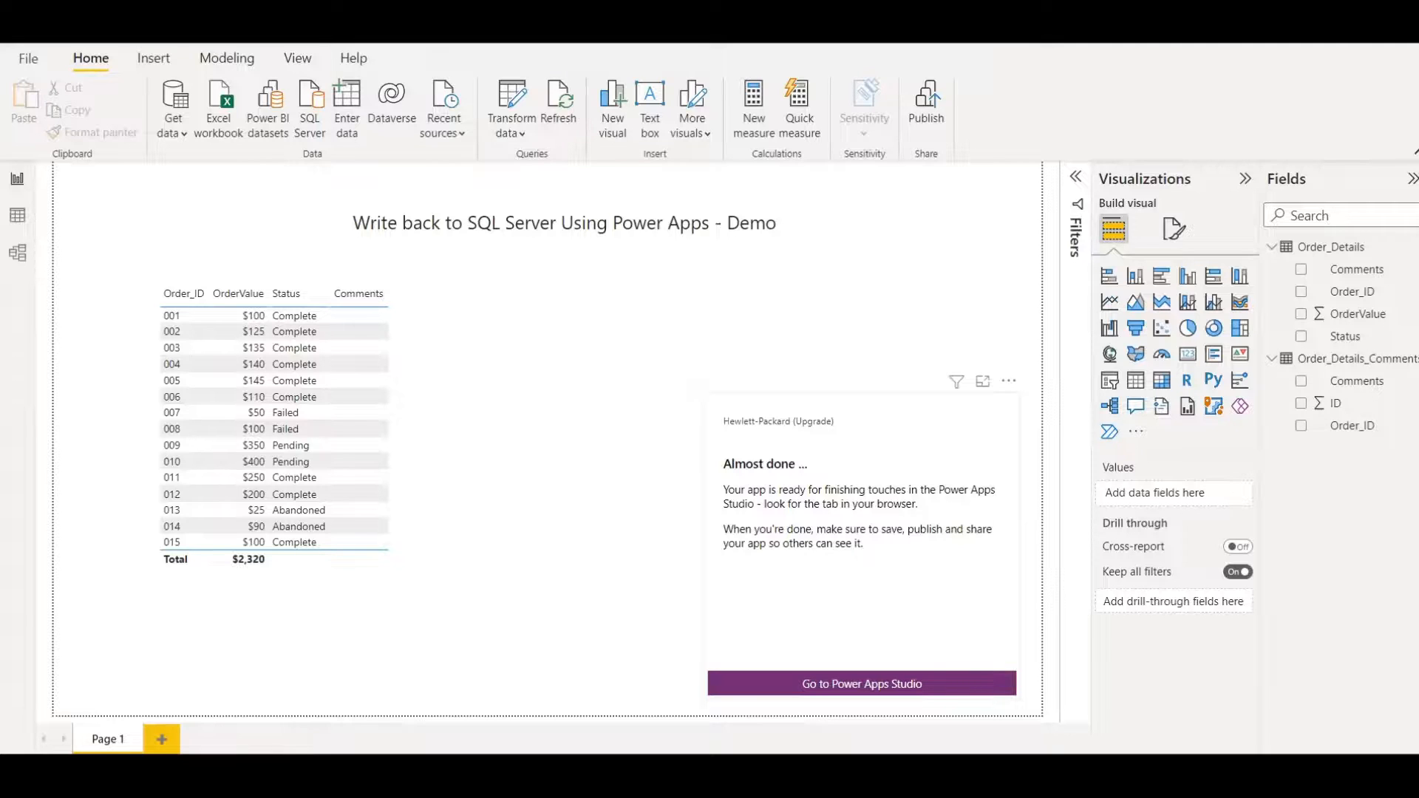
Switch to Power BI Desktop and replace the old Power Apps visual with a new, taller one beside the orders table.
left_click(1010, 382)
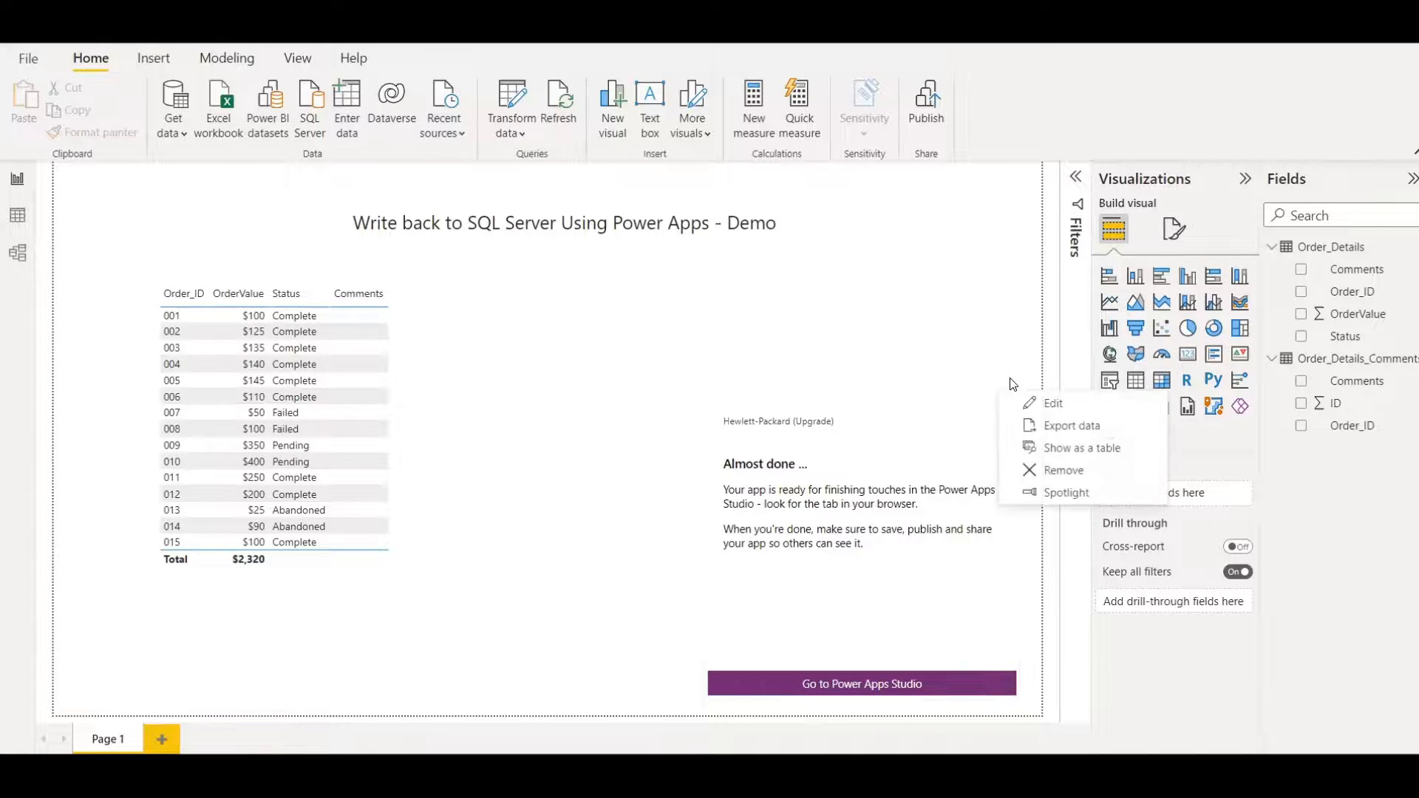
left_click(1059, 471)
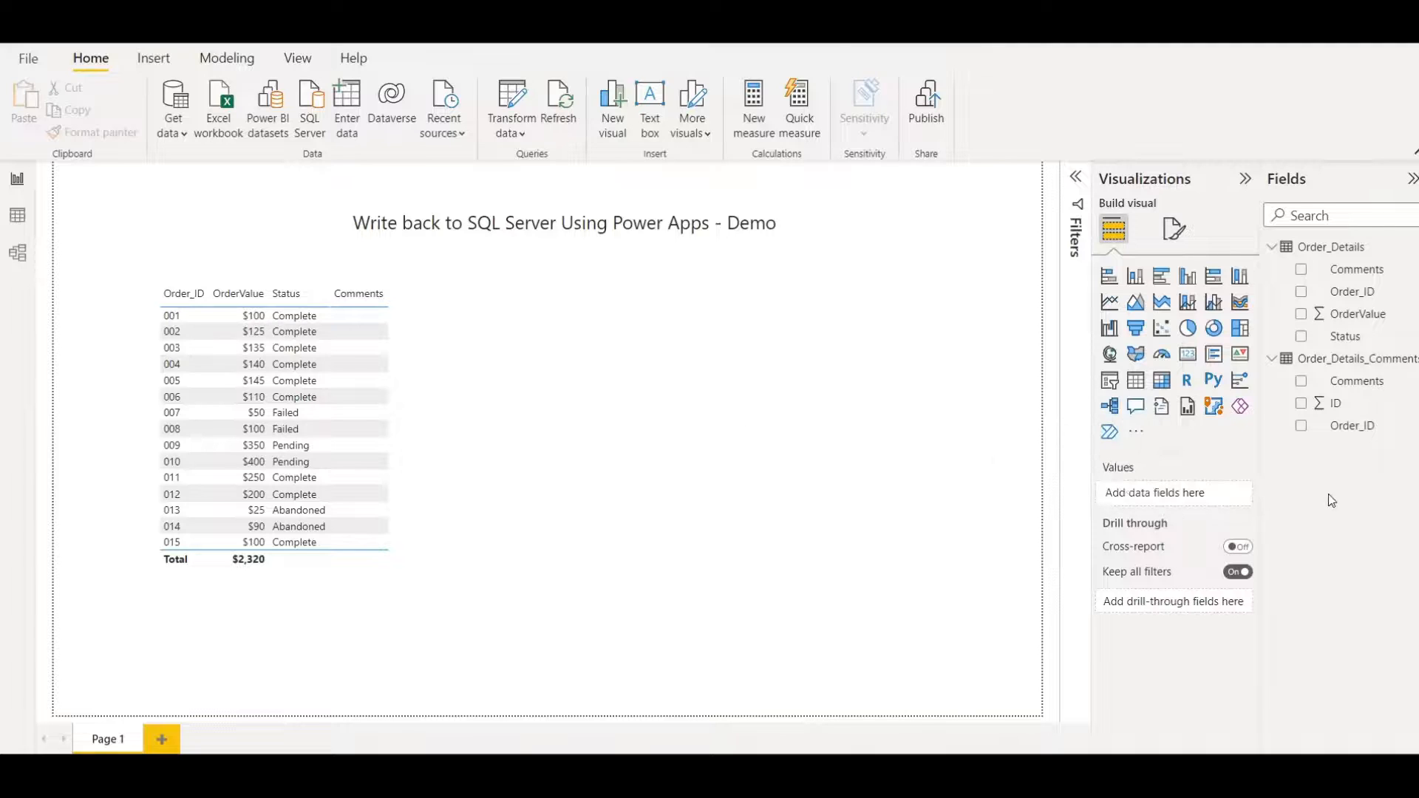
left_click(1243, 411)
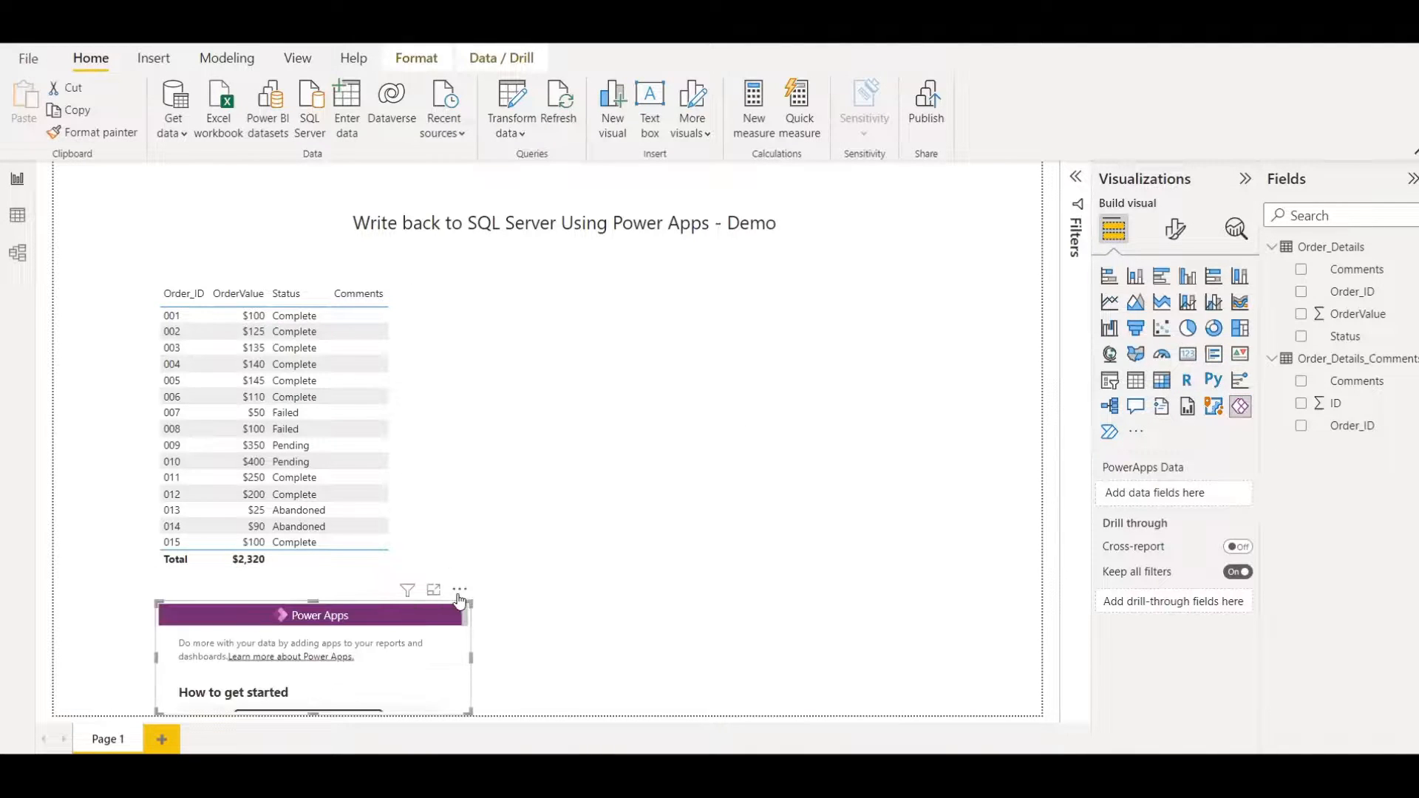
left_click_drag(459, 600, 979, 290)
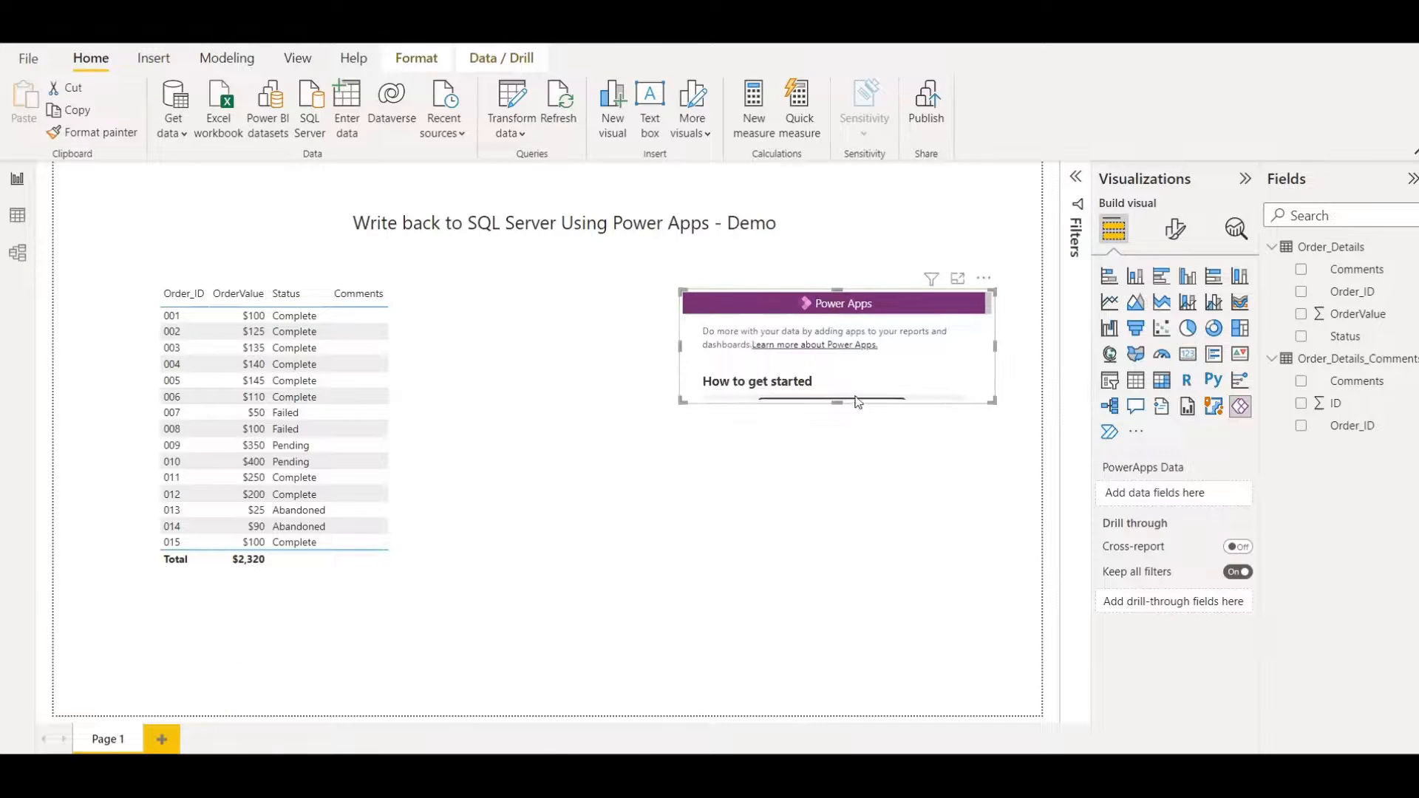
left_click_drag(839, 407, 853, 627)
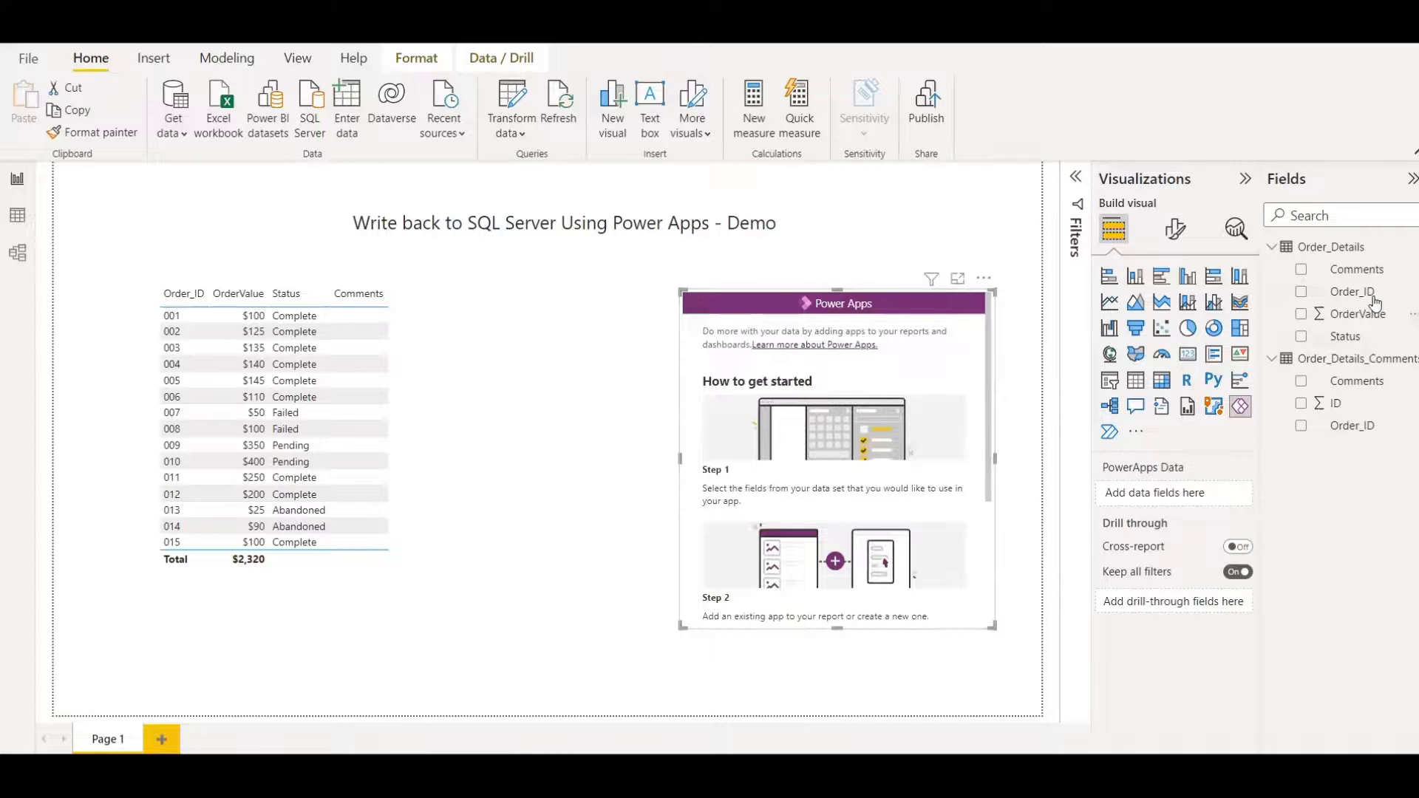
Add Order_ID from Order_Details to the Power Apps visual and load the existing Demo App, skipping the Studio save and dismissing the sharing notice.
left_click_drag(1375, 303, 1151, 510)
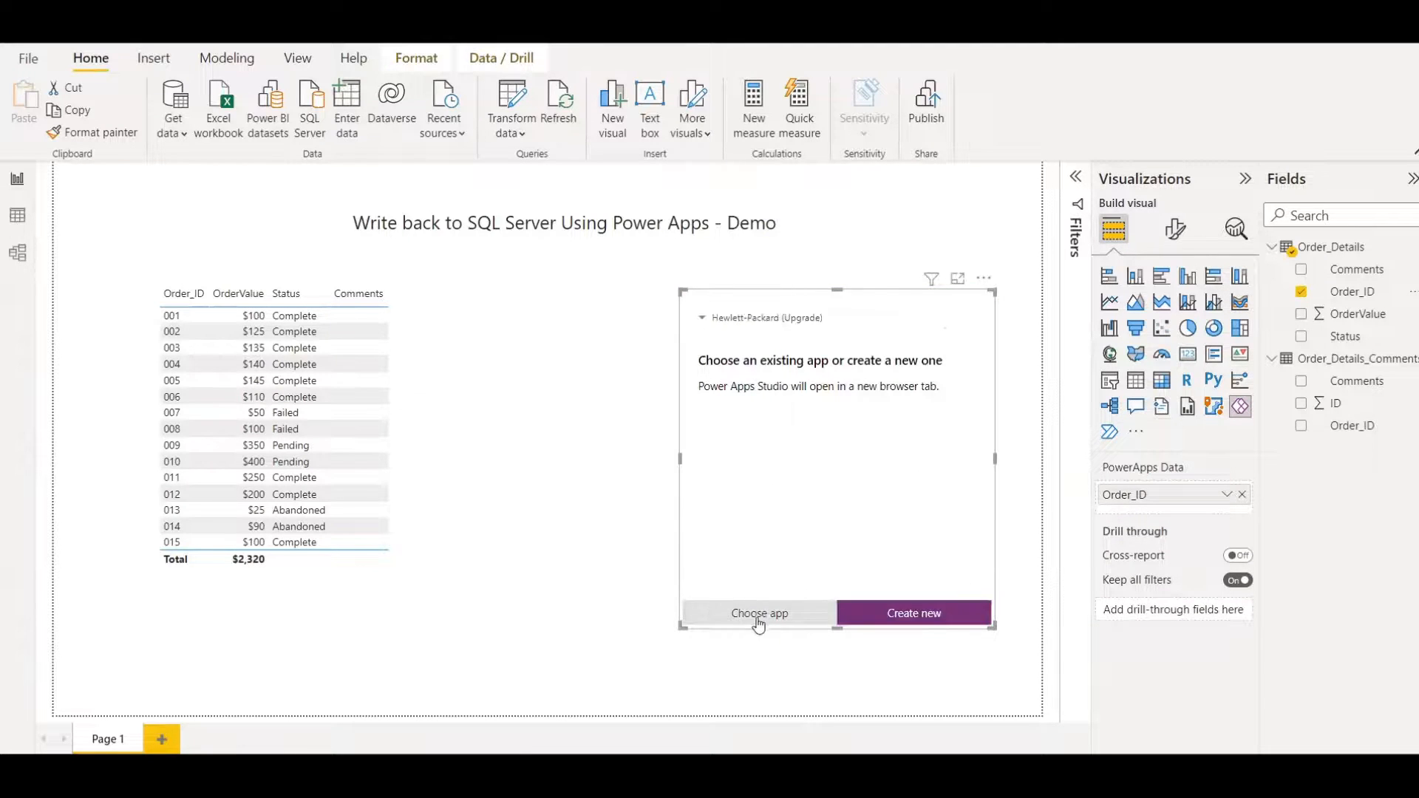
left_click(1018, 519)
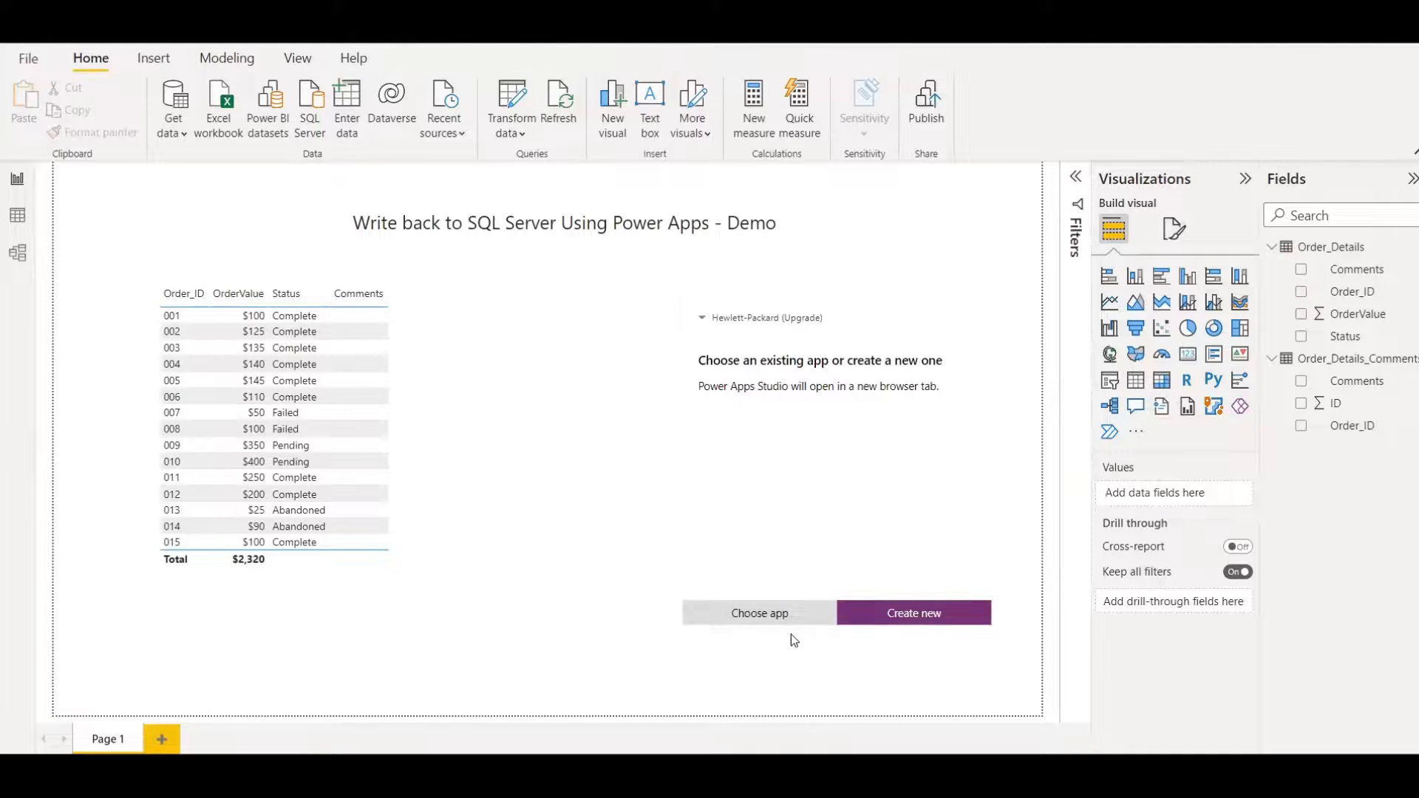
left_click(766, 624)
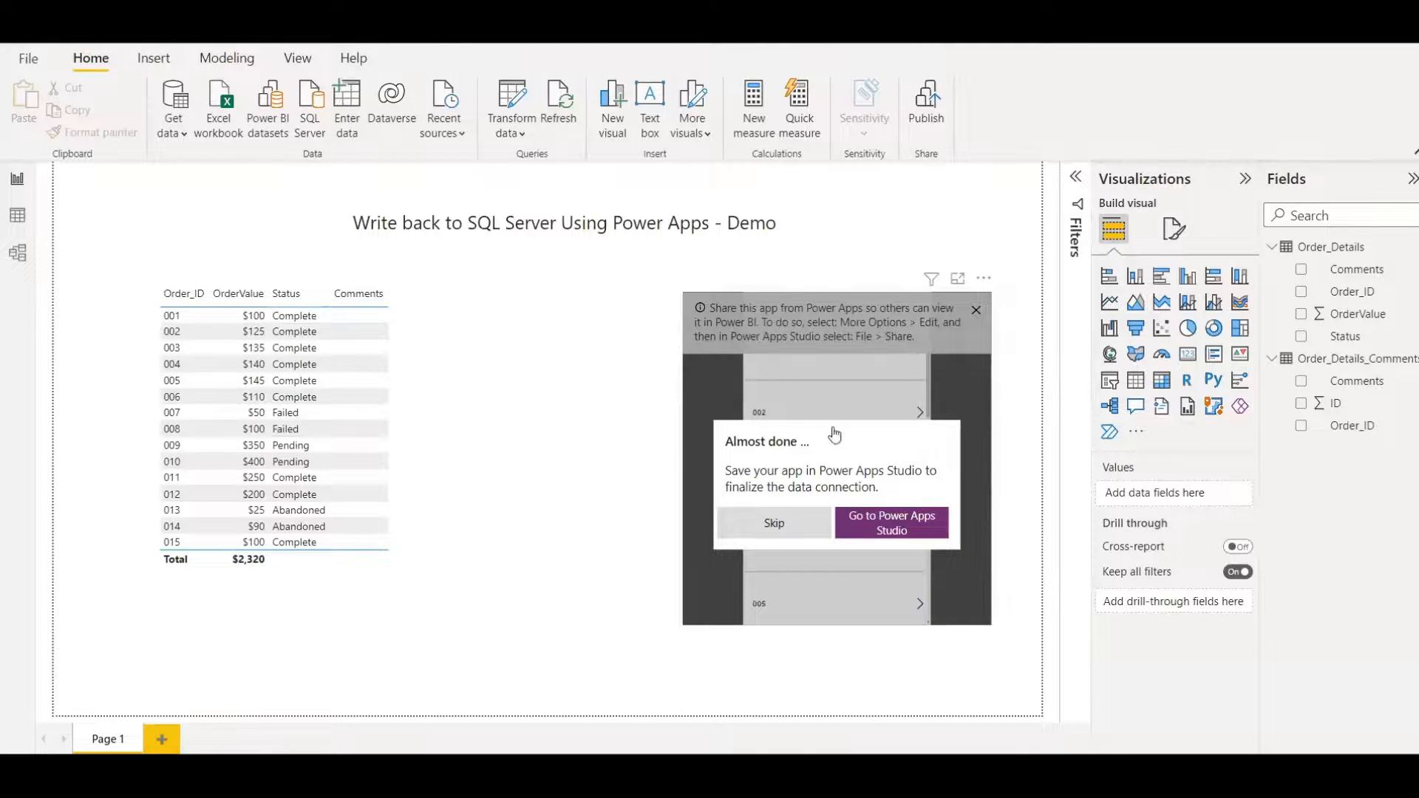
left_click(774, 524)
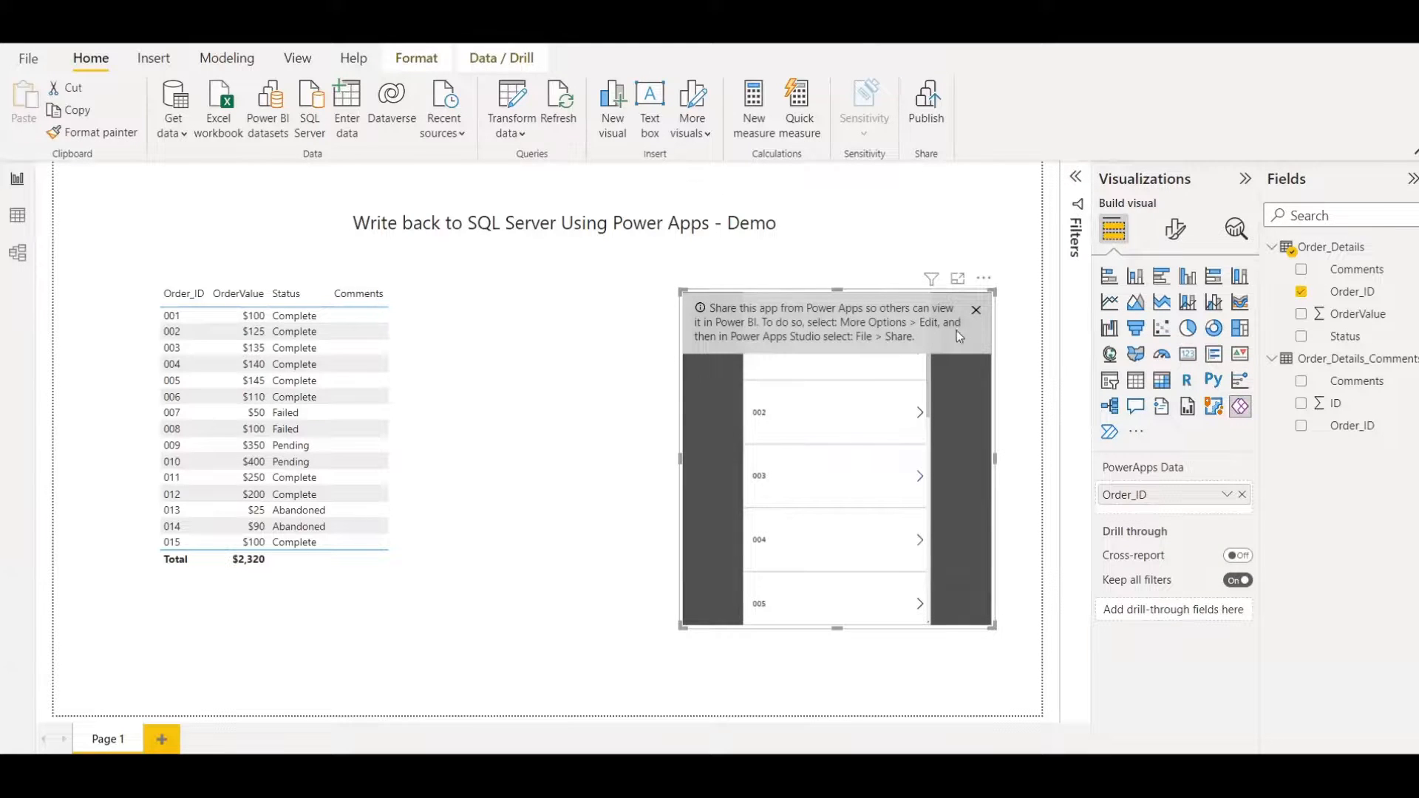
left_click(977, 311)
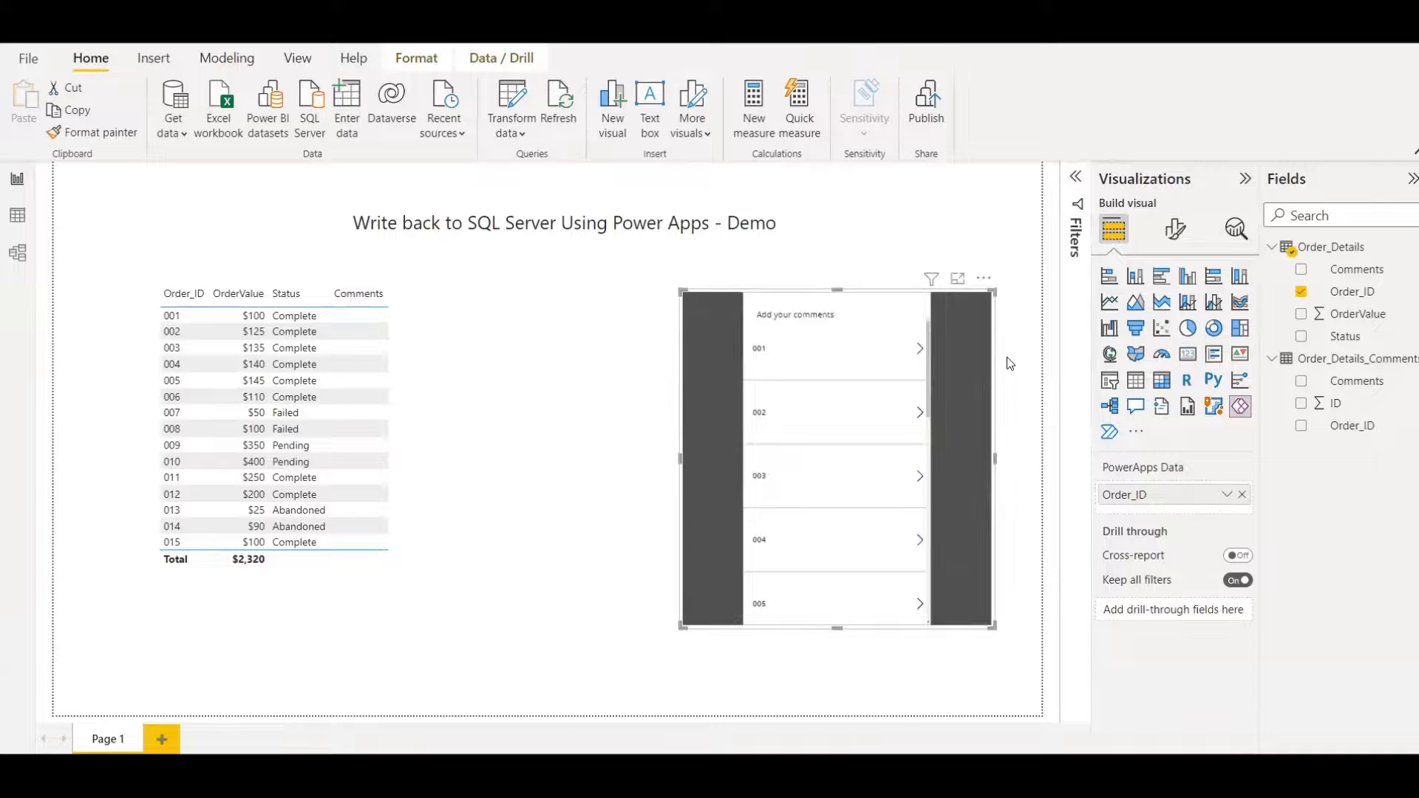
left_click(1007, 357)
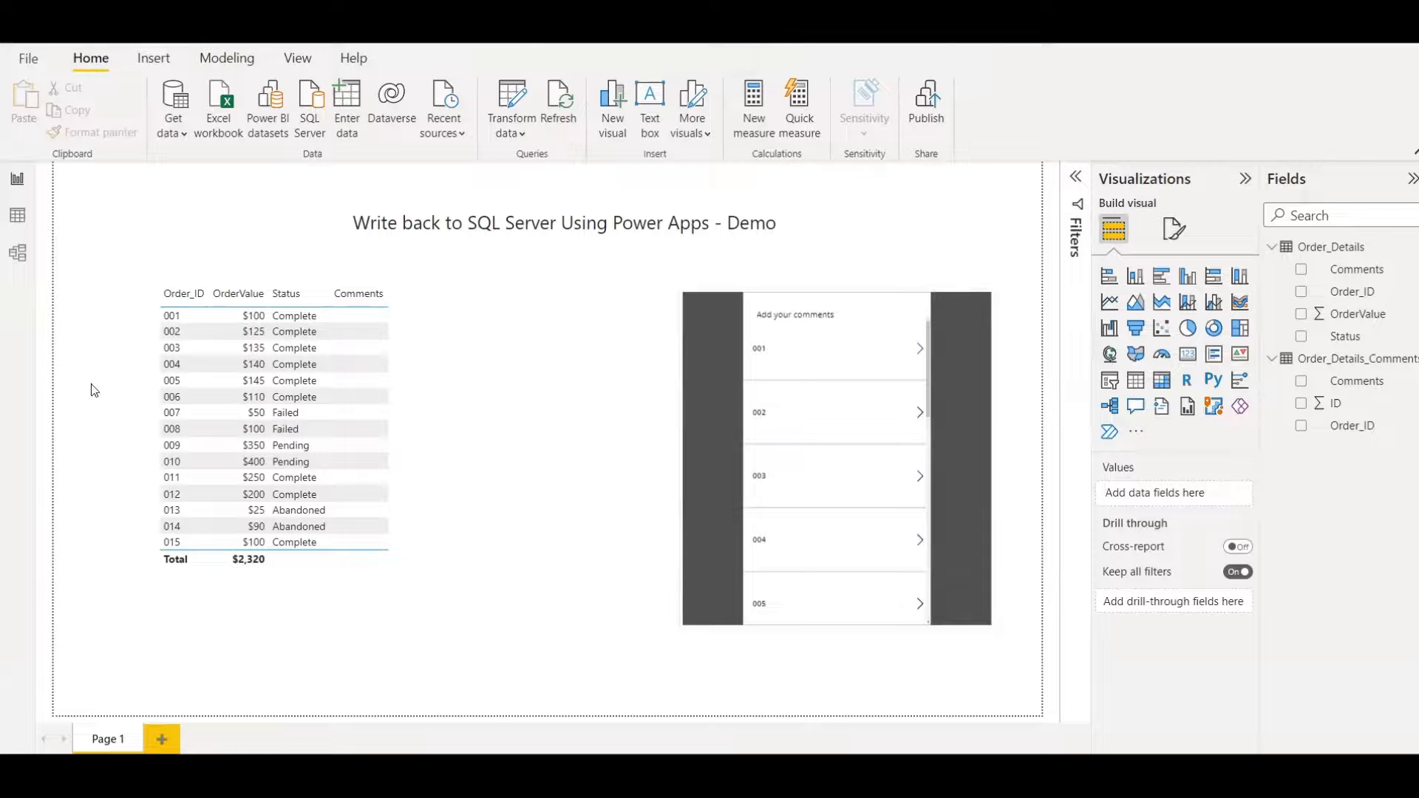
Submit the comment "This order failed because of Bank Gateway Issues." for order 007 through the embedded app.
left_click(185, 413)
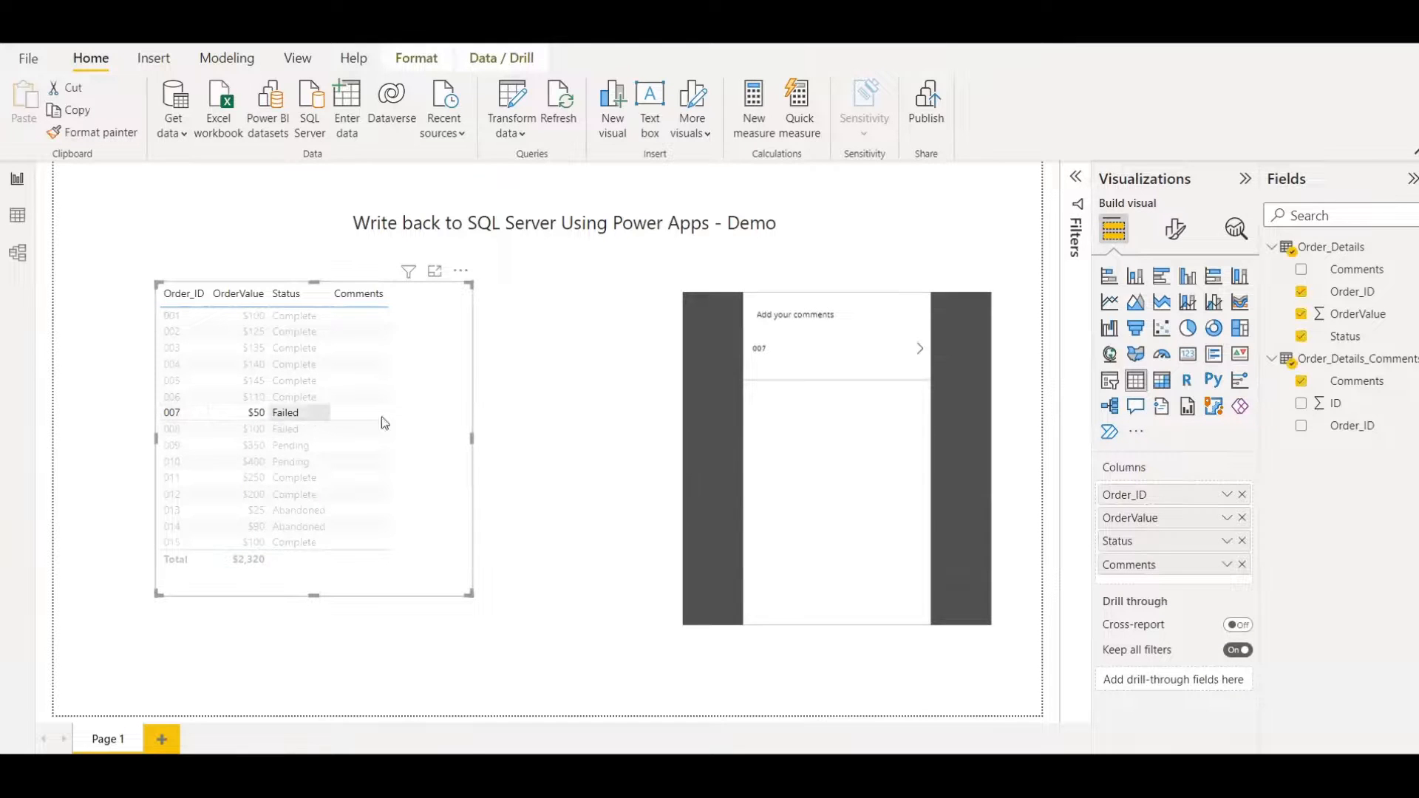
left_click(923, 352)
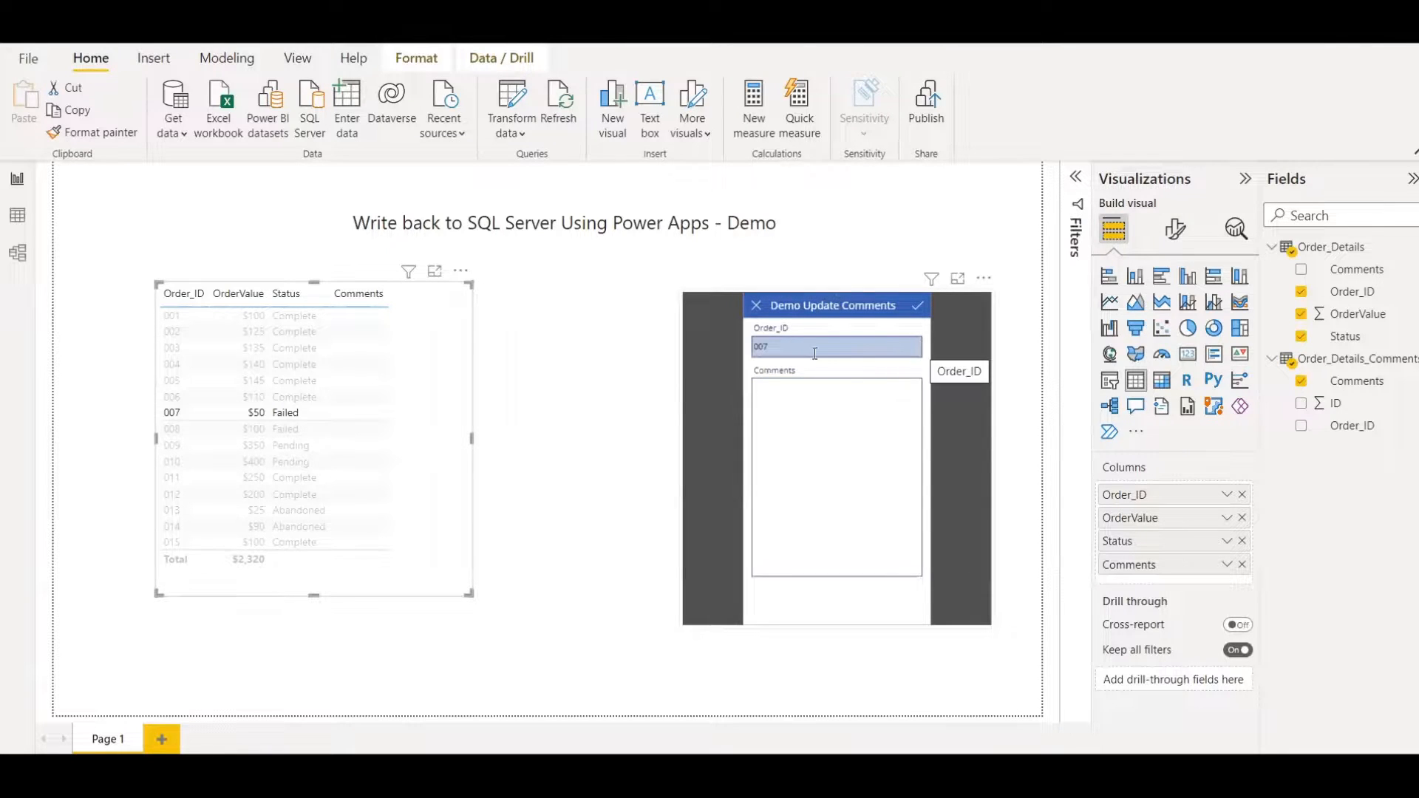
left_click(797, 406)
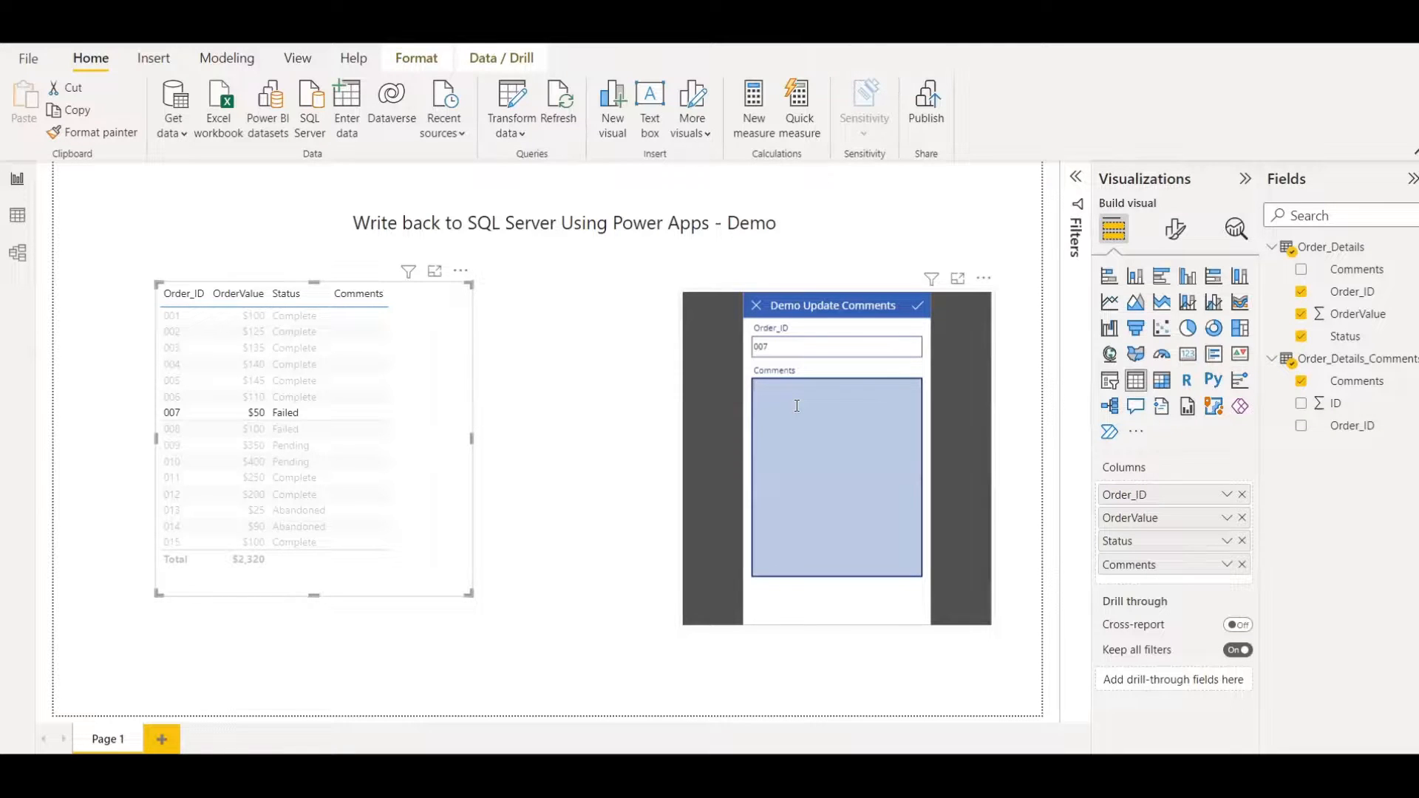
type("This order failed ecasu")
key("BackSpace")
key("BackSpace")
key("BackSpace")
type("because of Bank Gi")
left_click(919, 308)
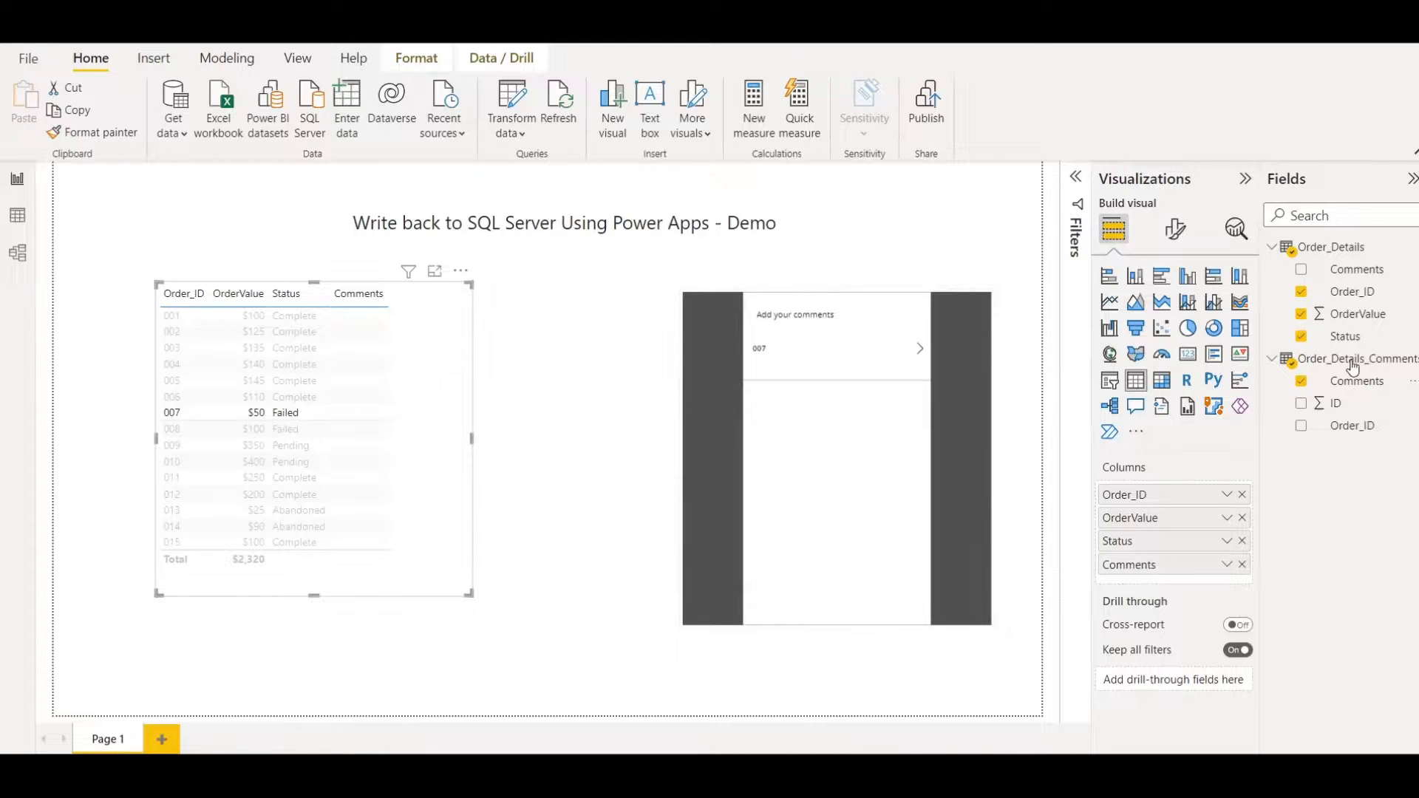
Refresh the data of the Order_Details_Comments table.
left_click(564, 399)
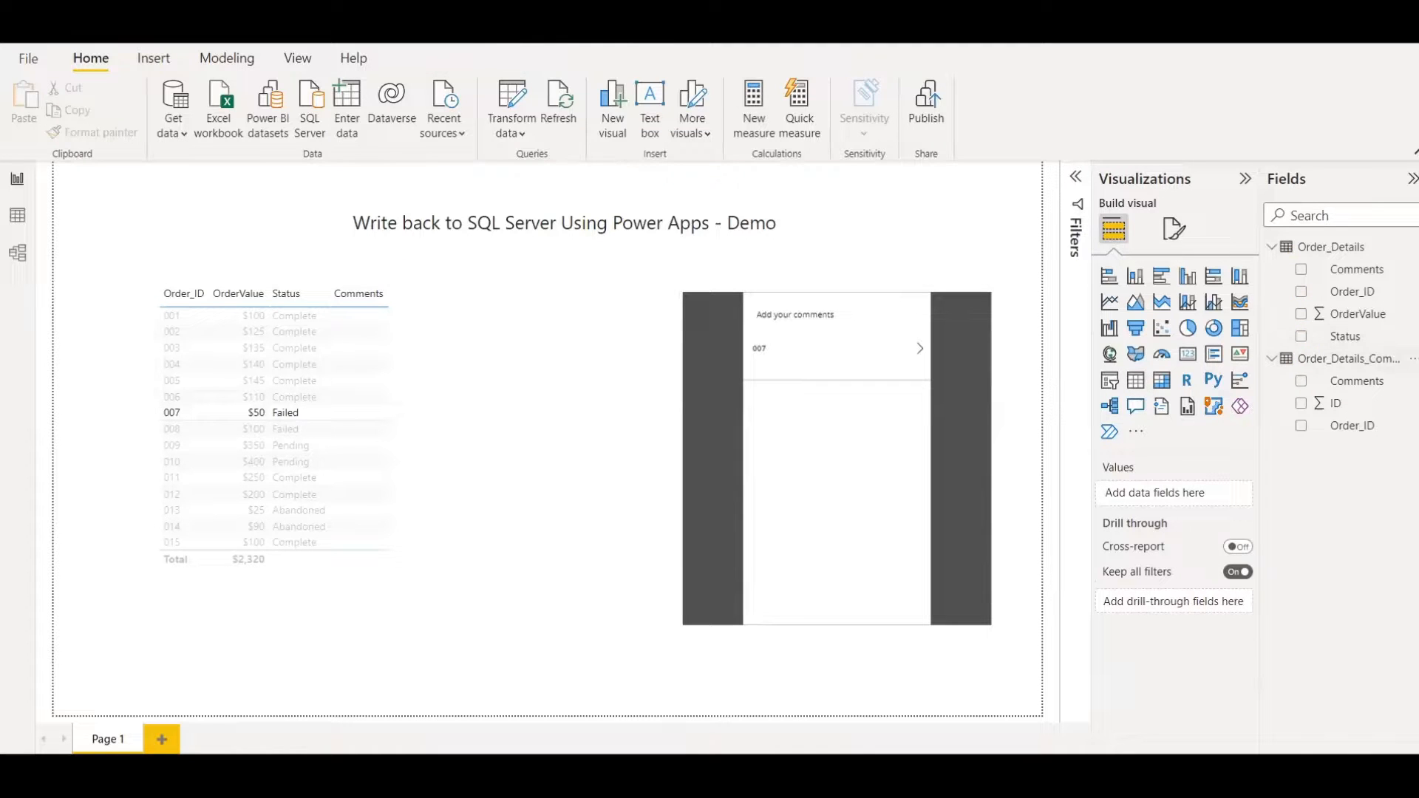
left_click(1412, 358)
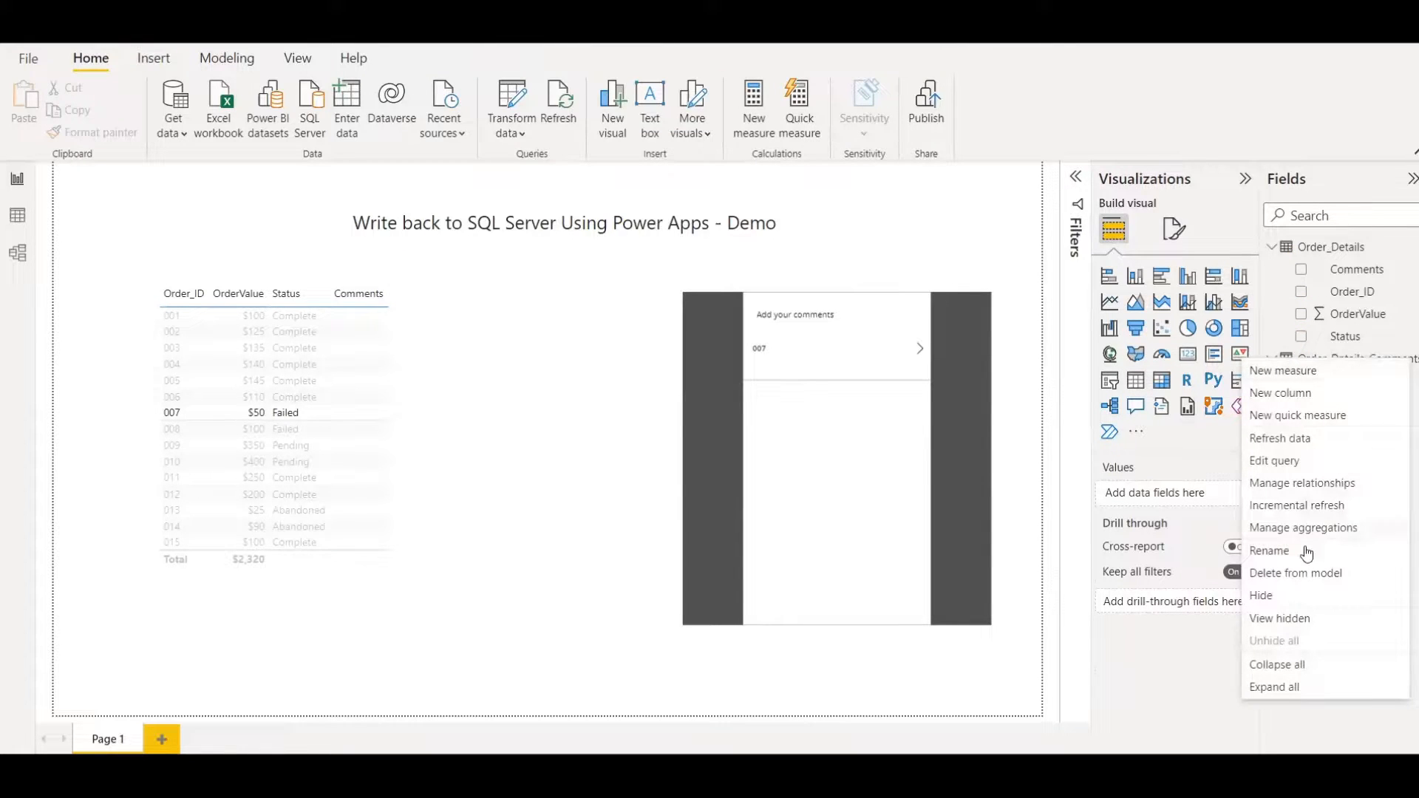
left_click(1019, 514)
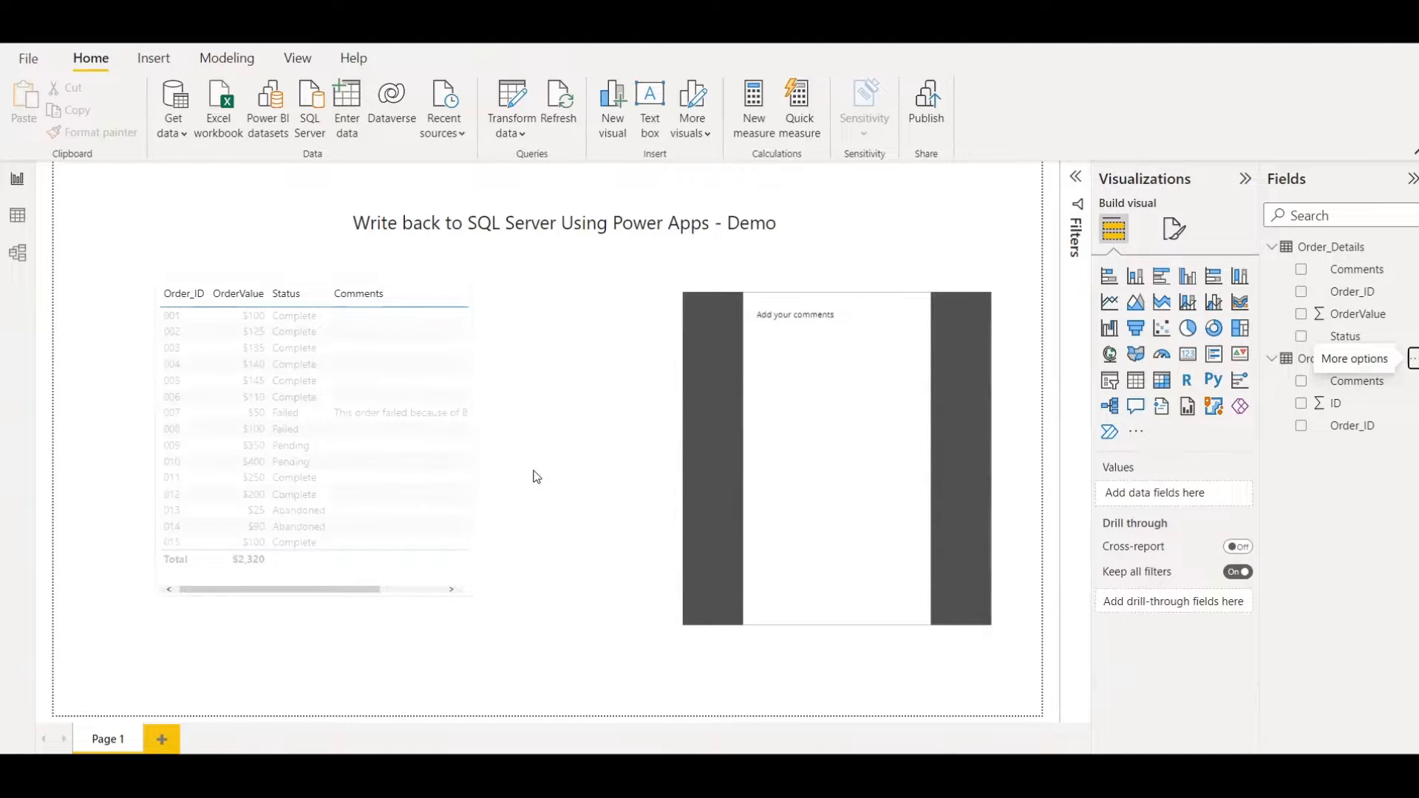
Check the comment for order 007 in the report table and in the Order_Details_Comments data.
left_click(196, 414)
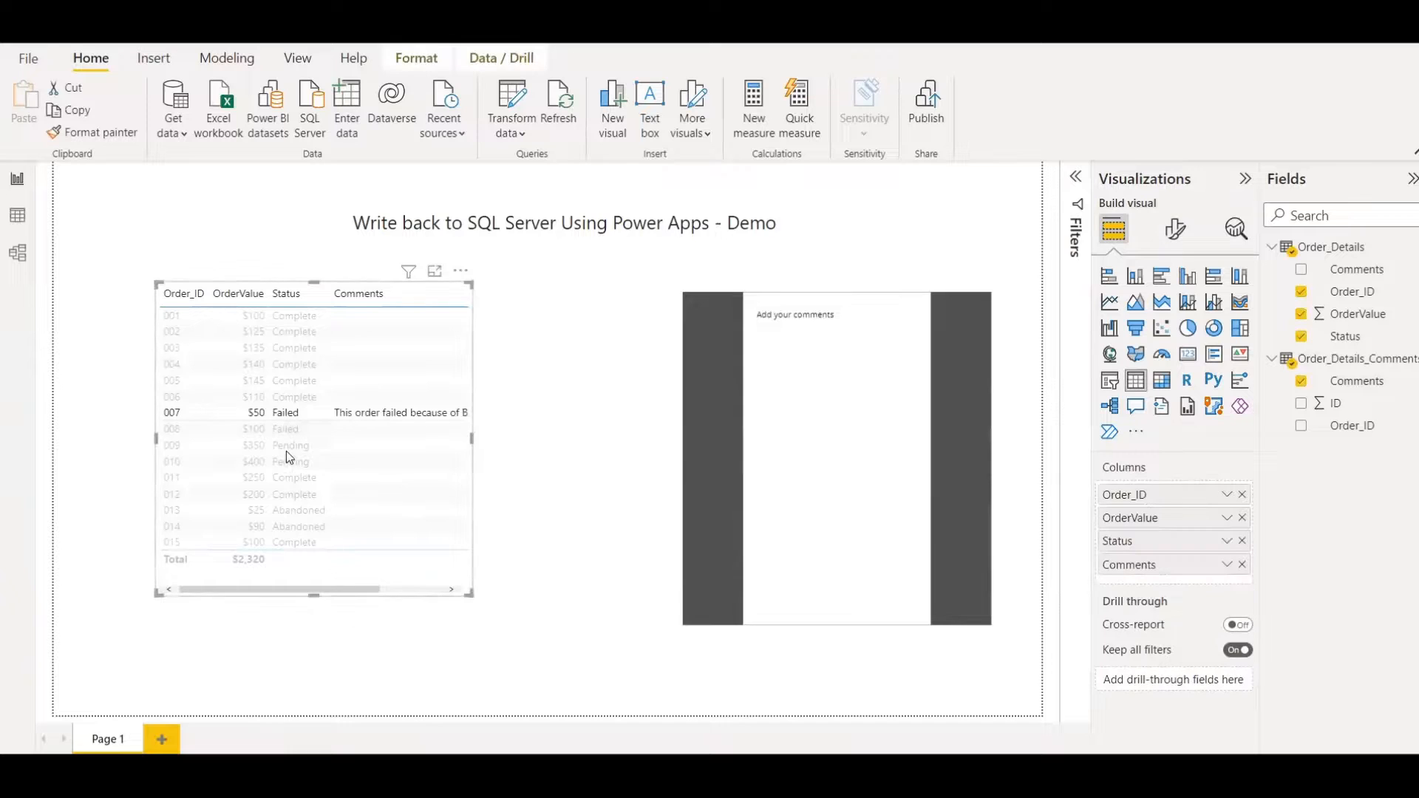
left_click_drag(368, 589, 429, 589)
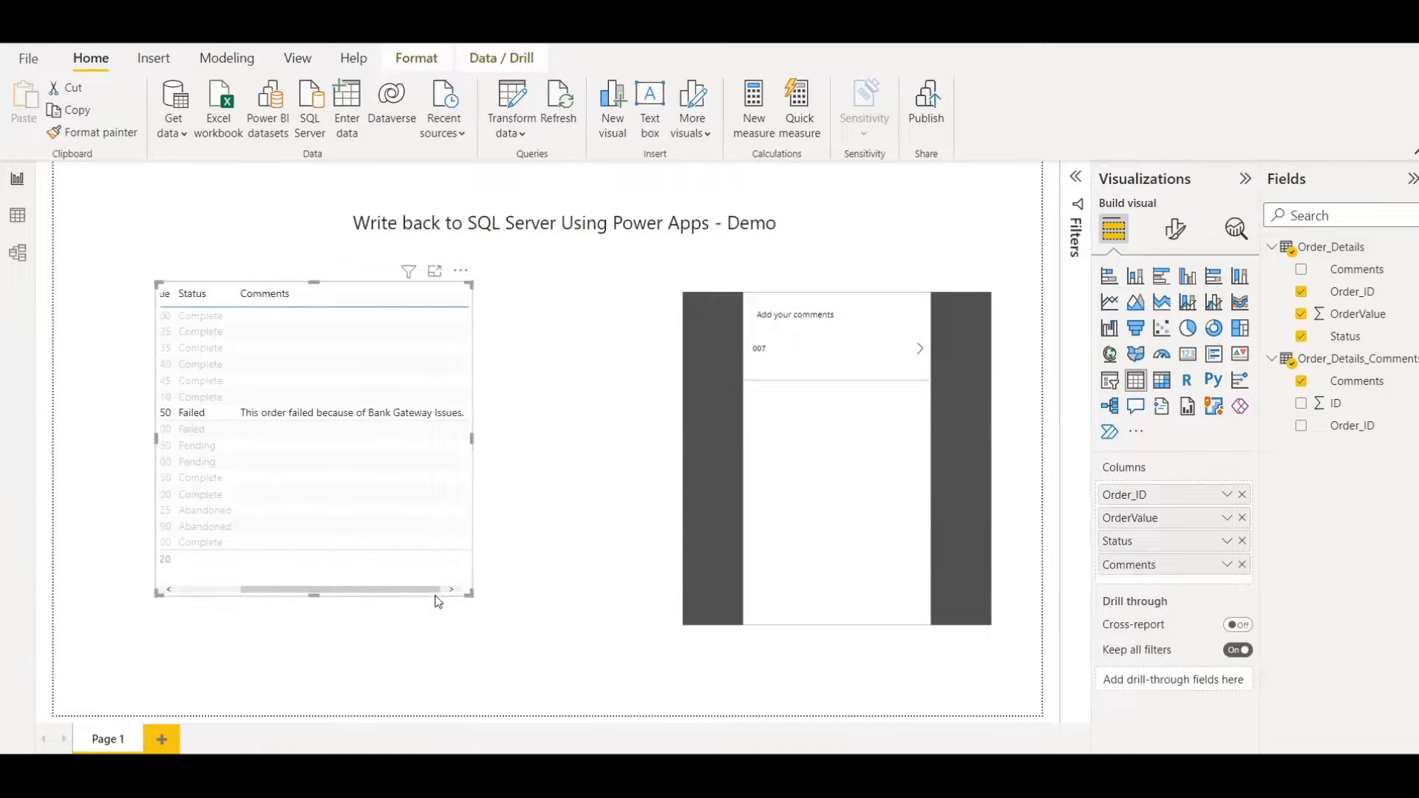
left_click(198, 416)
left_click_drag(282, 592, 184, 584)
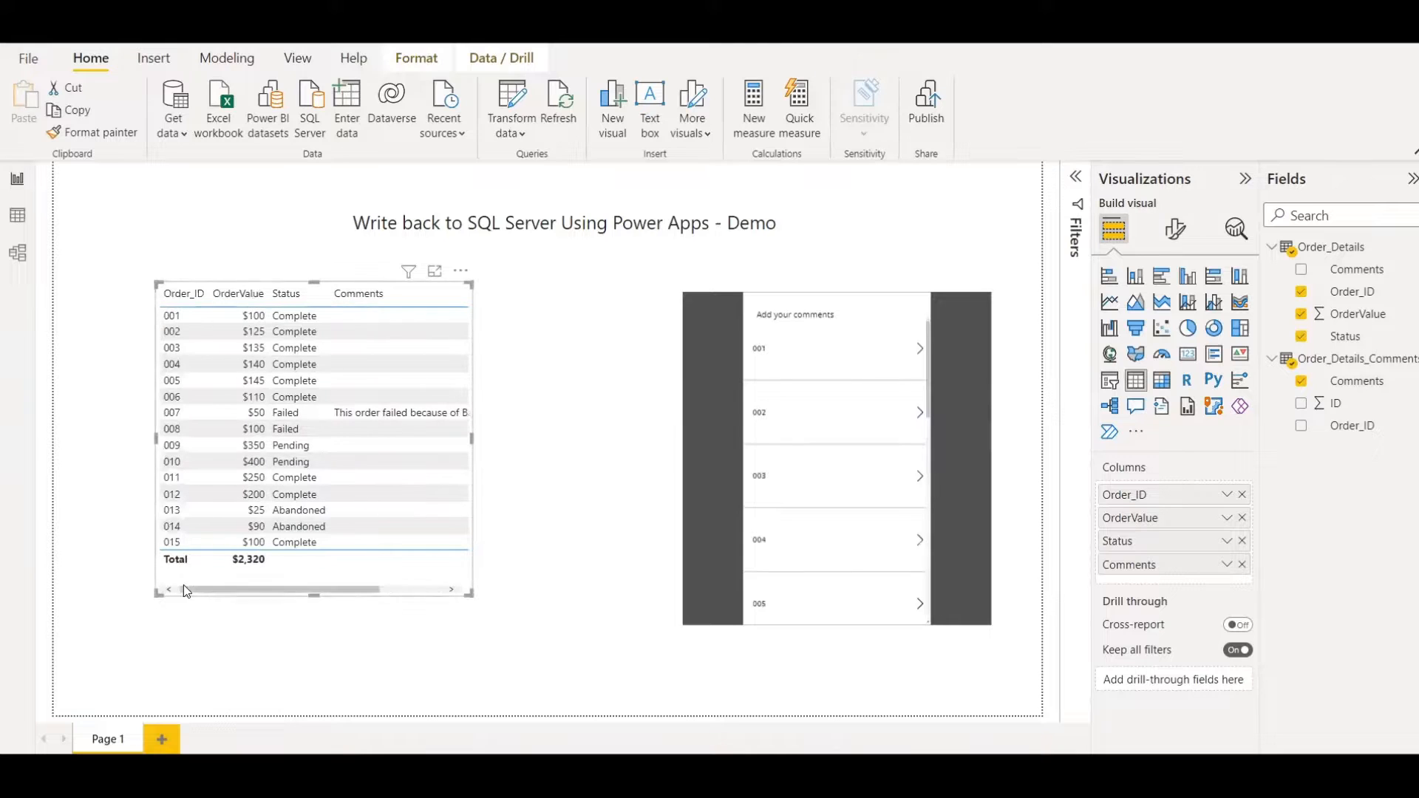
left_click(18, 215)
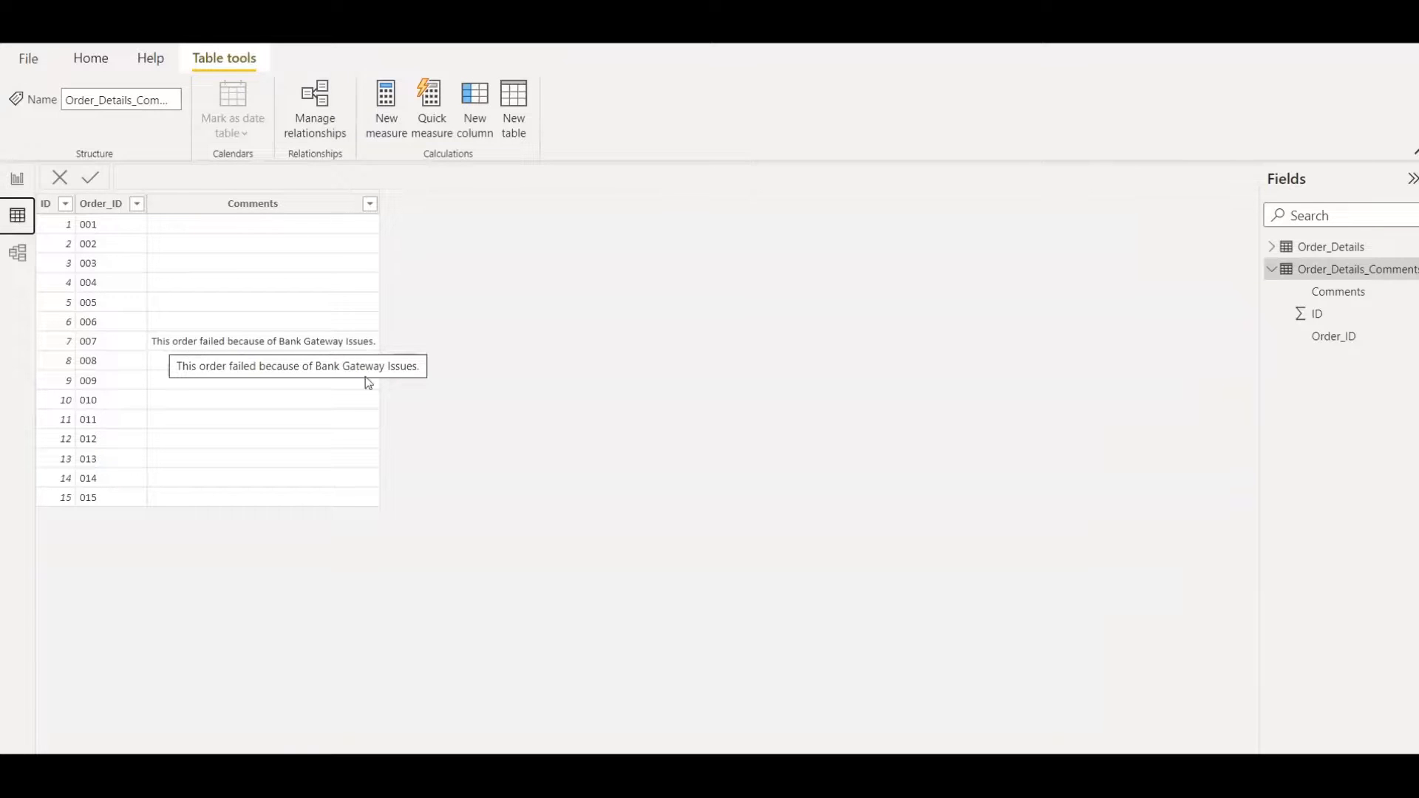
Return to the report and submit the comment "The customer abandoned the product." for order 013 through the embedded app.
left_click(19, 181)
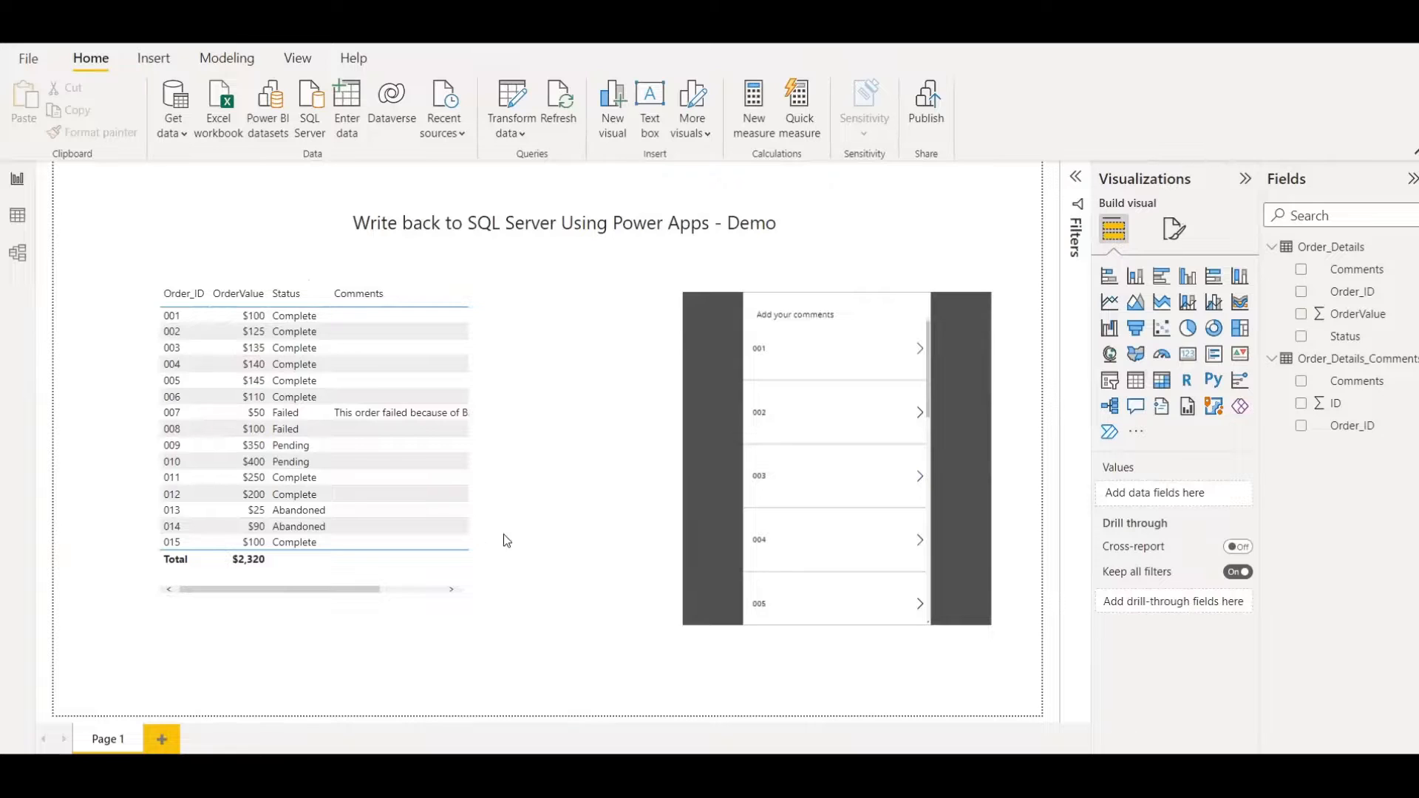
left_click(191, 510)
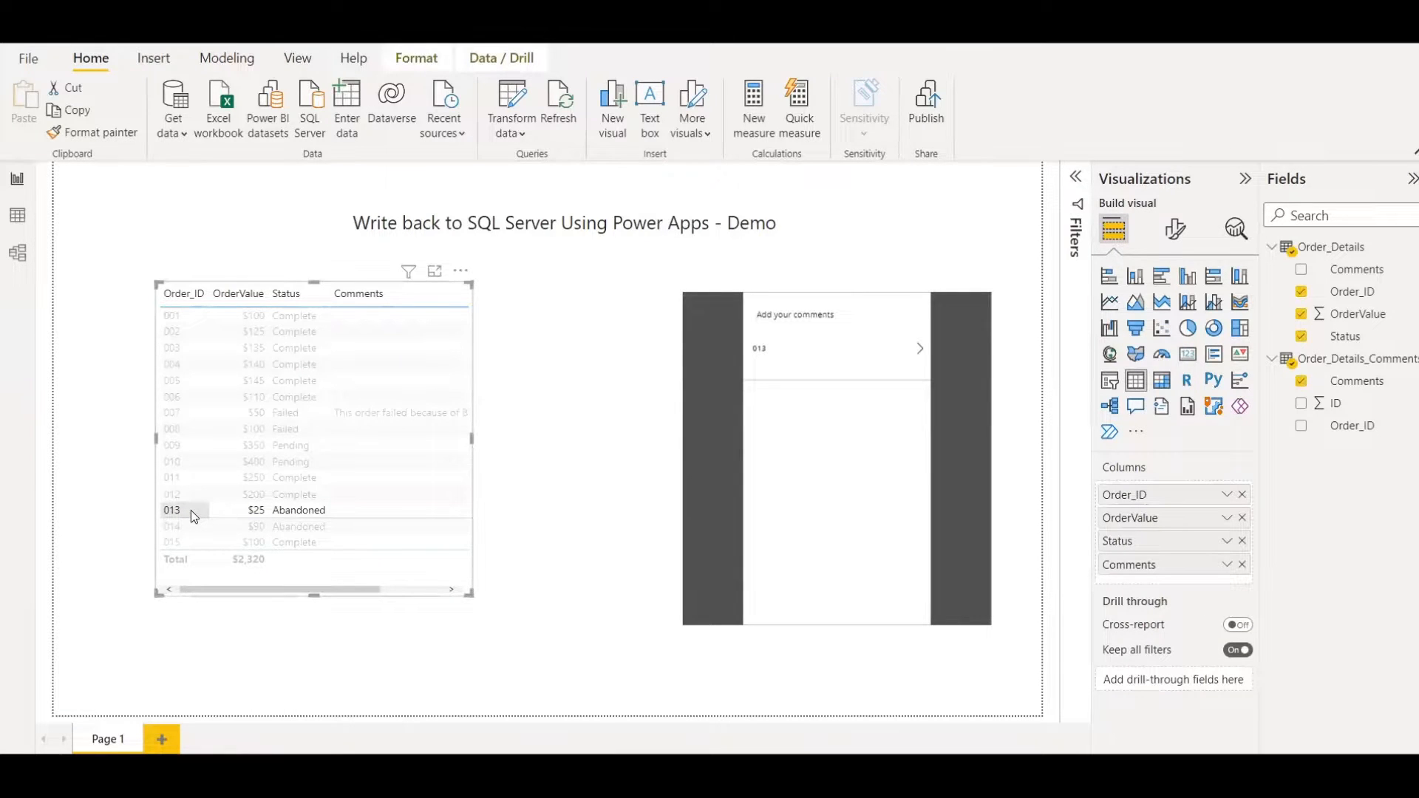
left_click(923, 350)
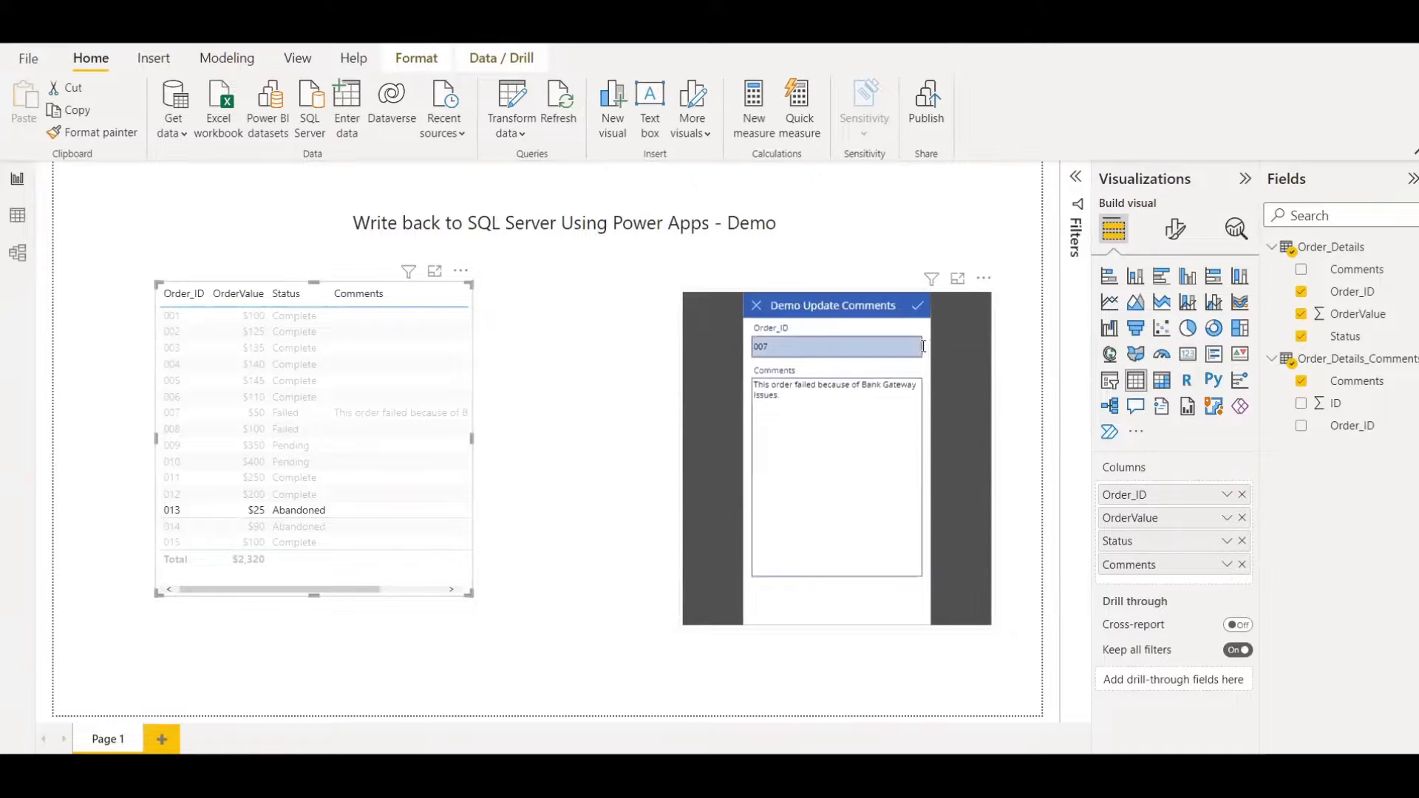
left_click(907, 405)
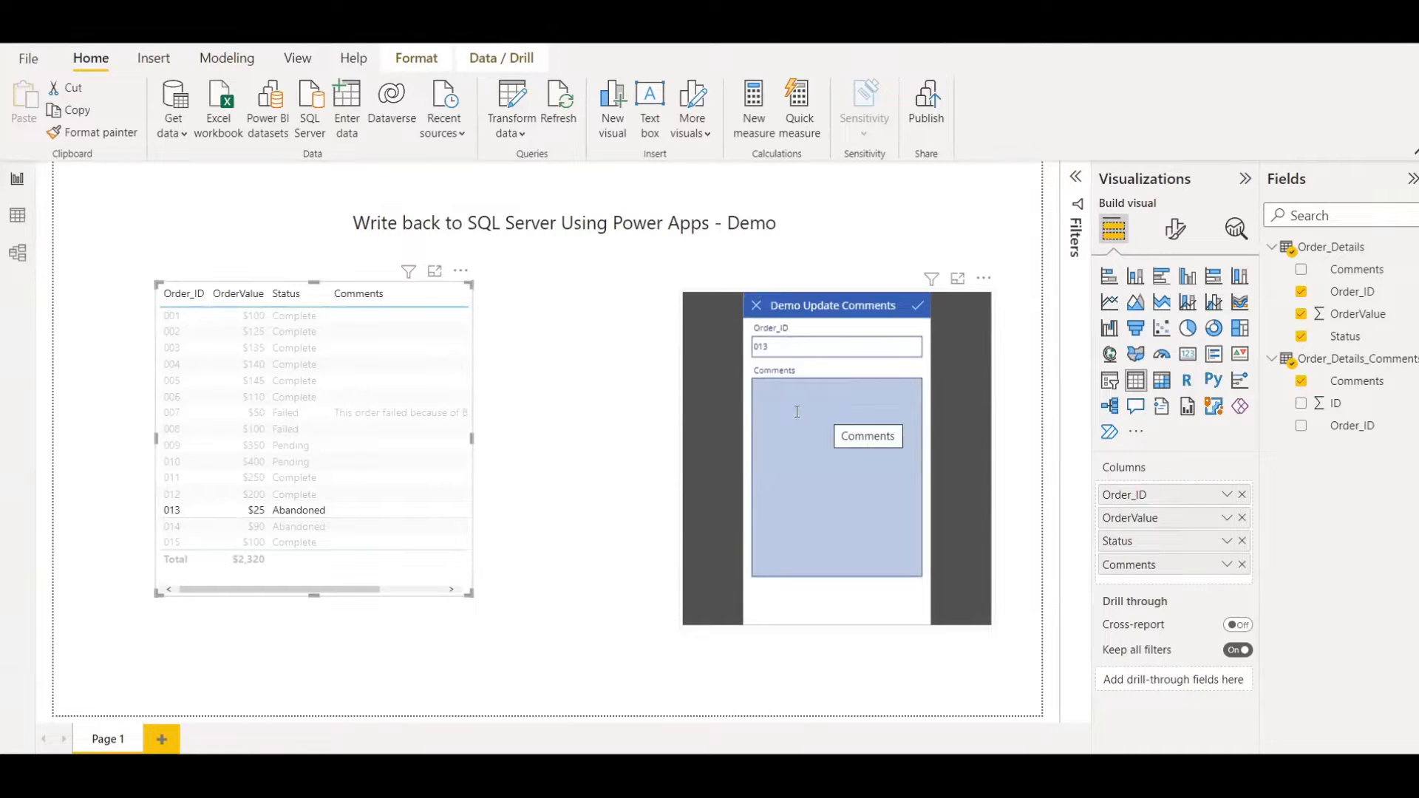
left_click(797, 410)
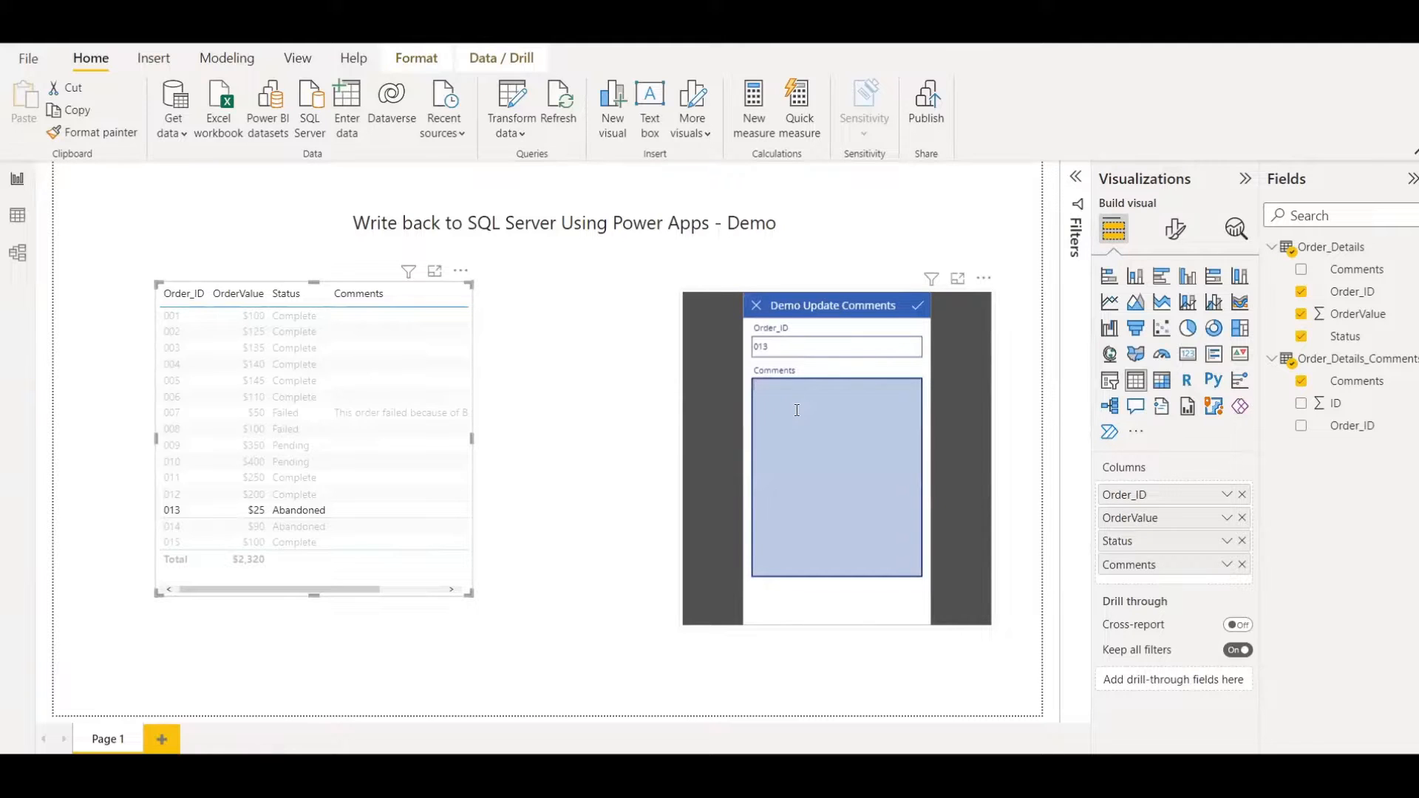
type("The customer abanod")
key("BackSpace")
key("BackSpace")
type("doned the product and placed")
key("BackSpace")
key("BackSpace")
key("BackSpace")
left_click(919, 314)
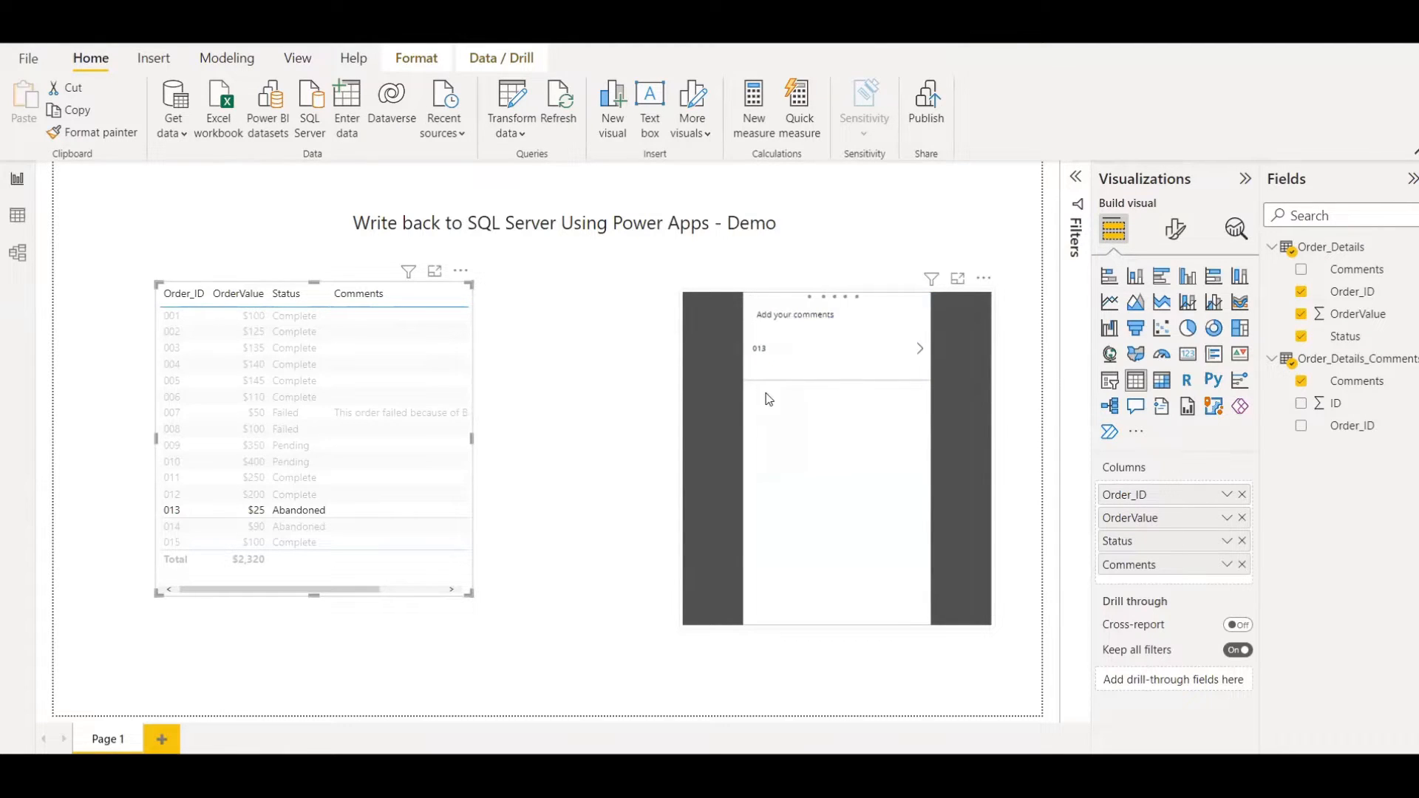
Refresh the Order_Details_Comments table's data to bring in the comment for order 013.
left_click(1033, 398)
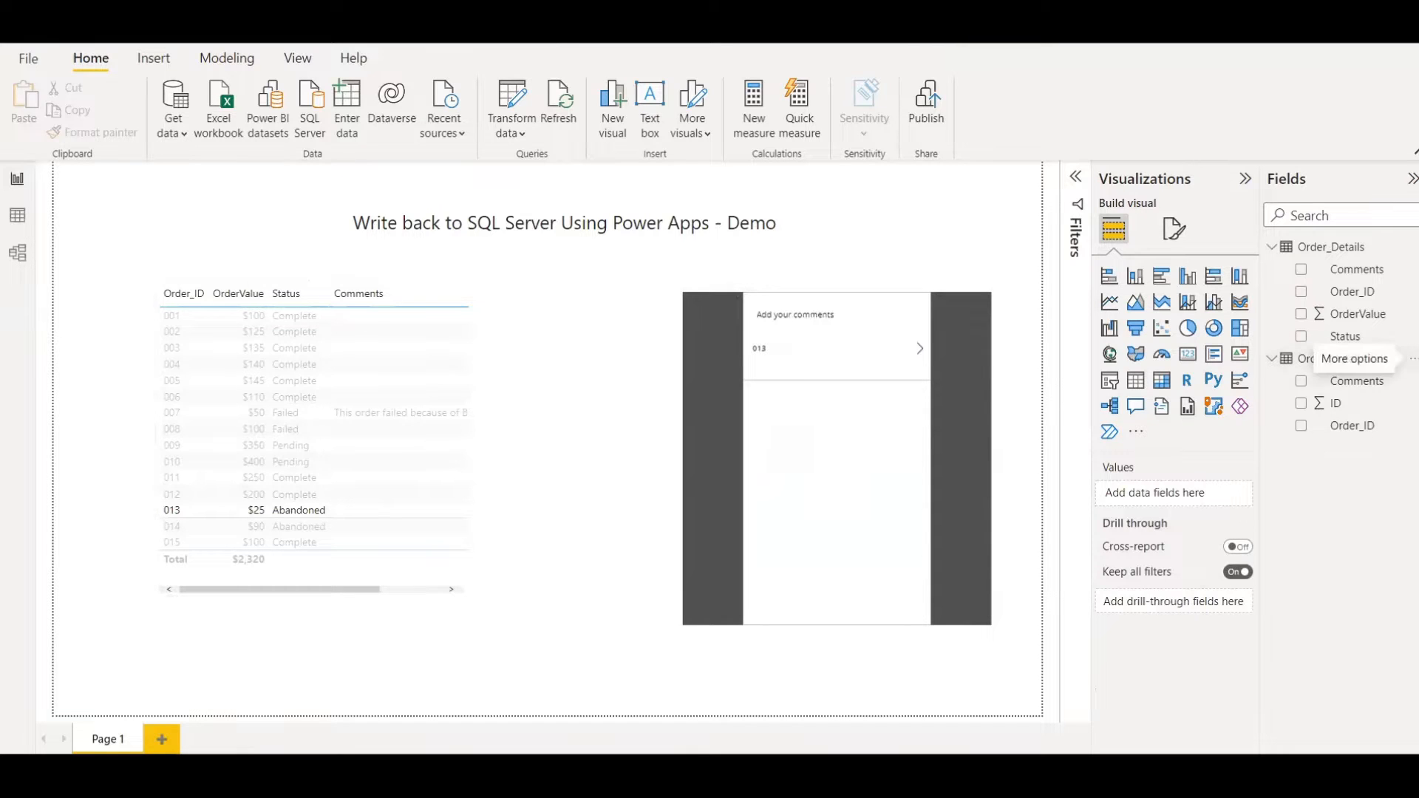
left_click(1411, 358)
left_click(1317, 440)
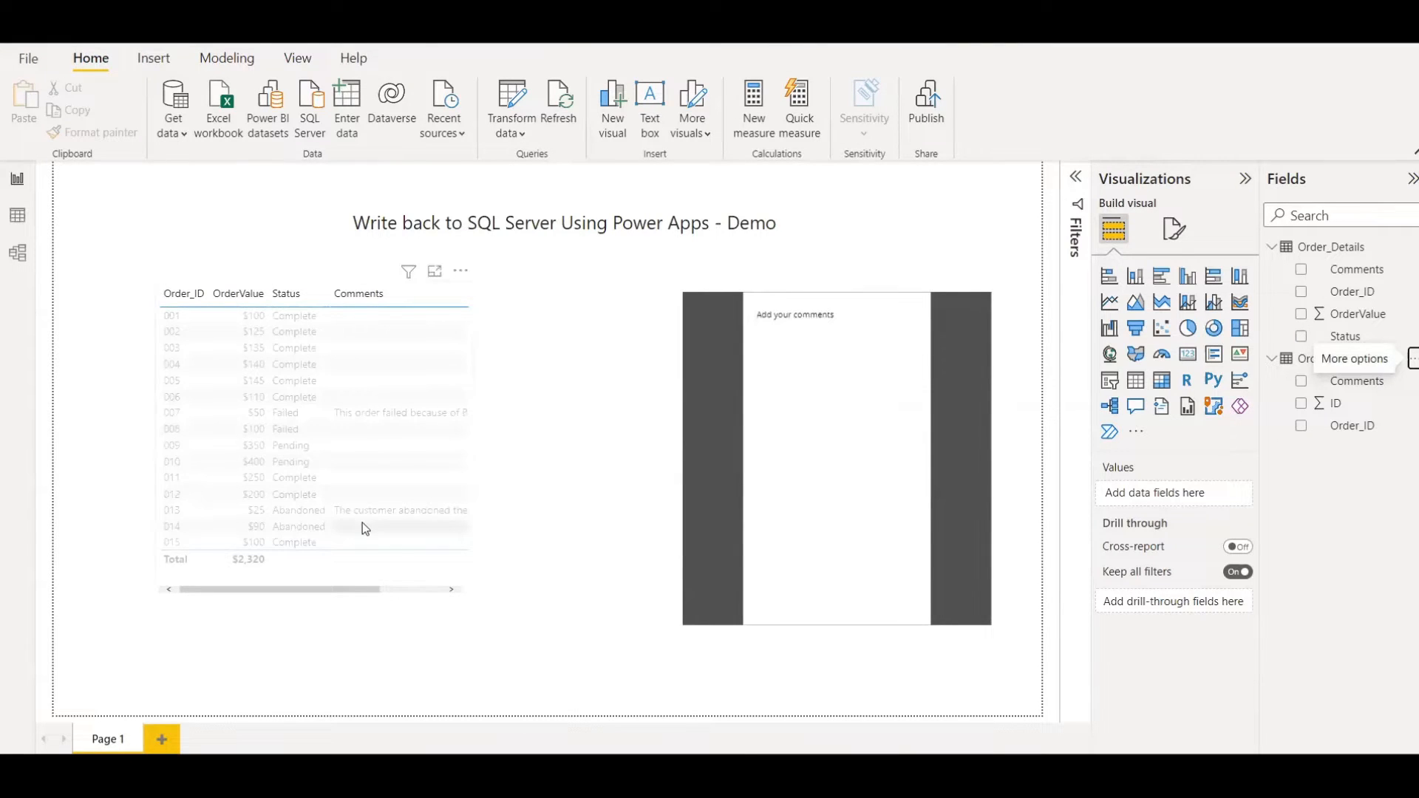
Check order 013's comment in the report table and the Order_Details_Comments data, and return to the report page.
left_click(304, 510)
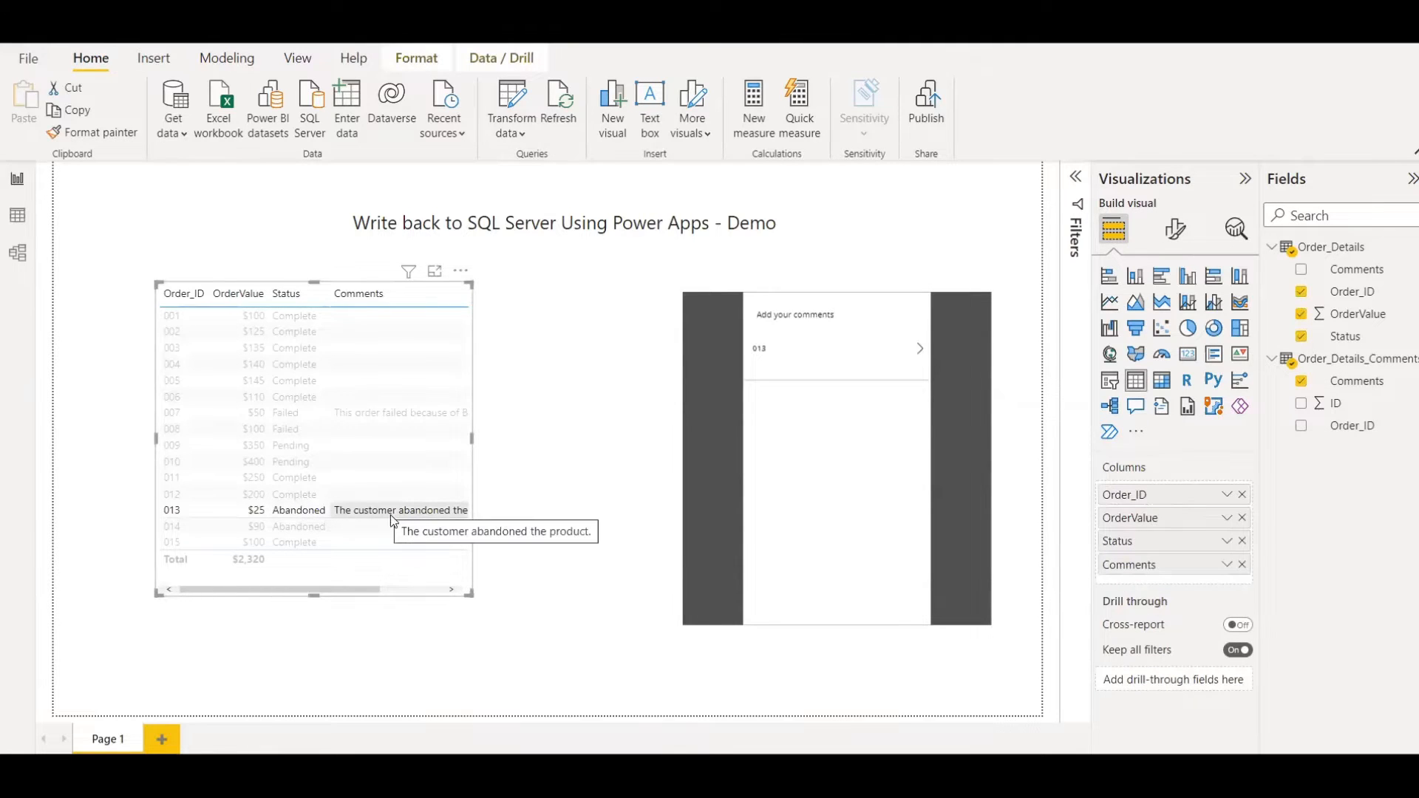
left_click(17, 215)
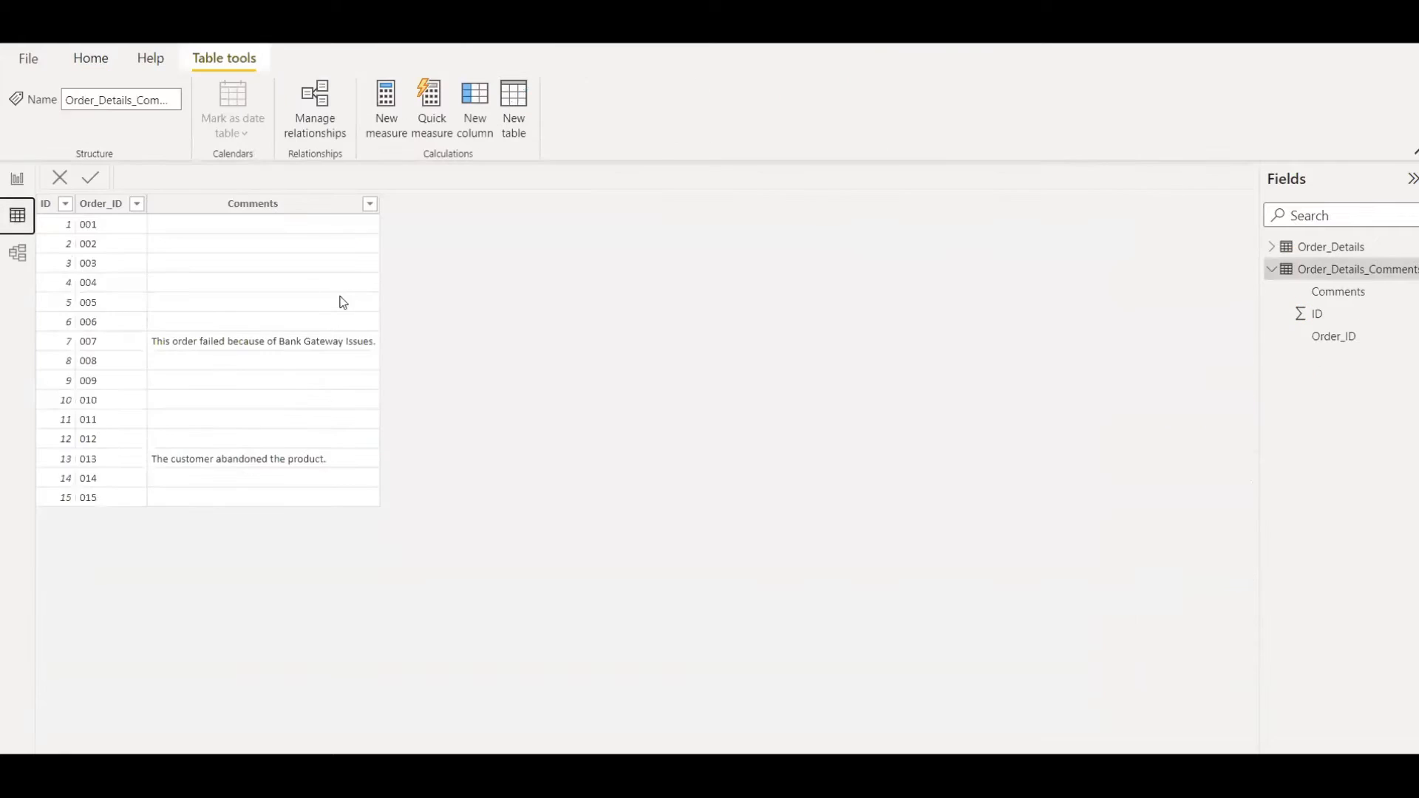
left_click(1273, 270)
left_click(1276, 270)
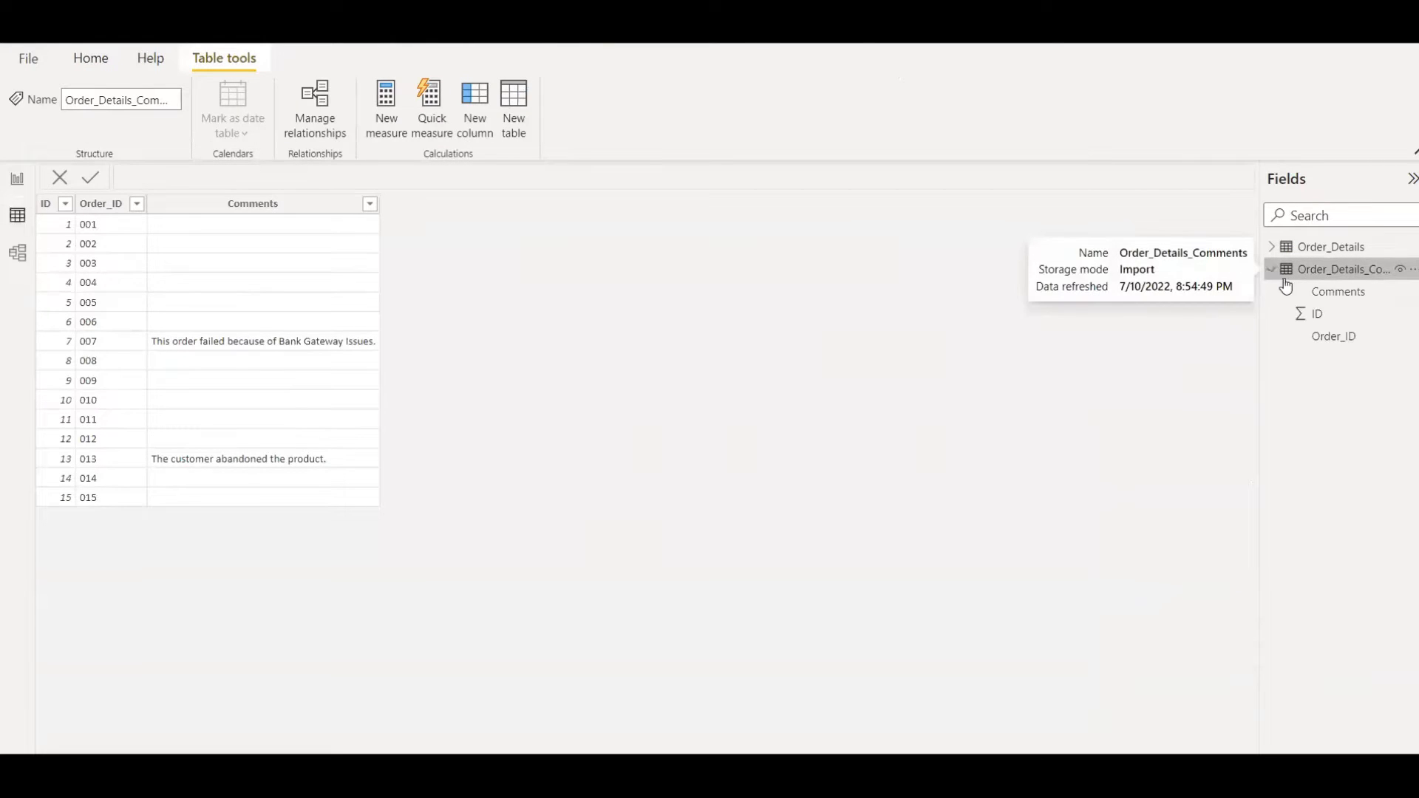
mouse_move(1367, 278)
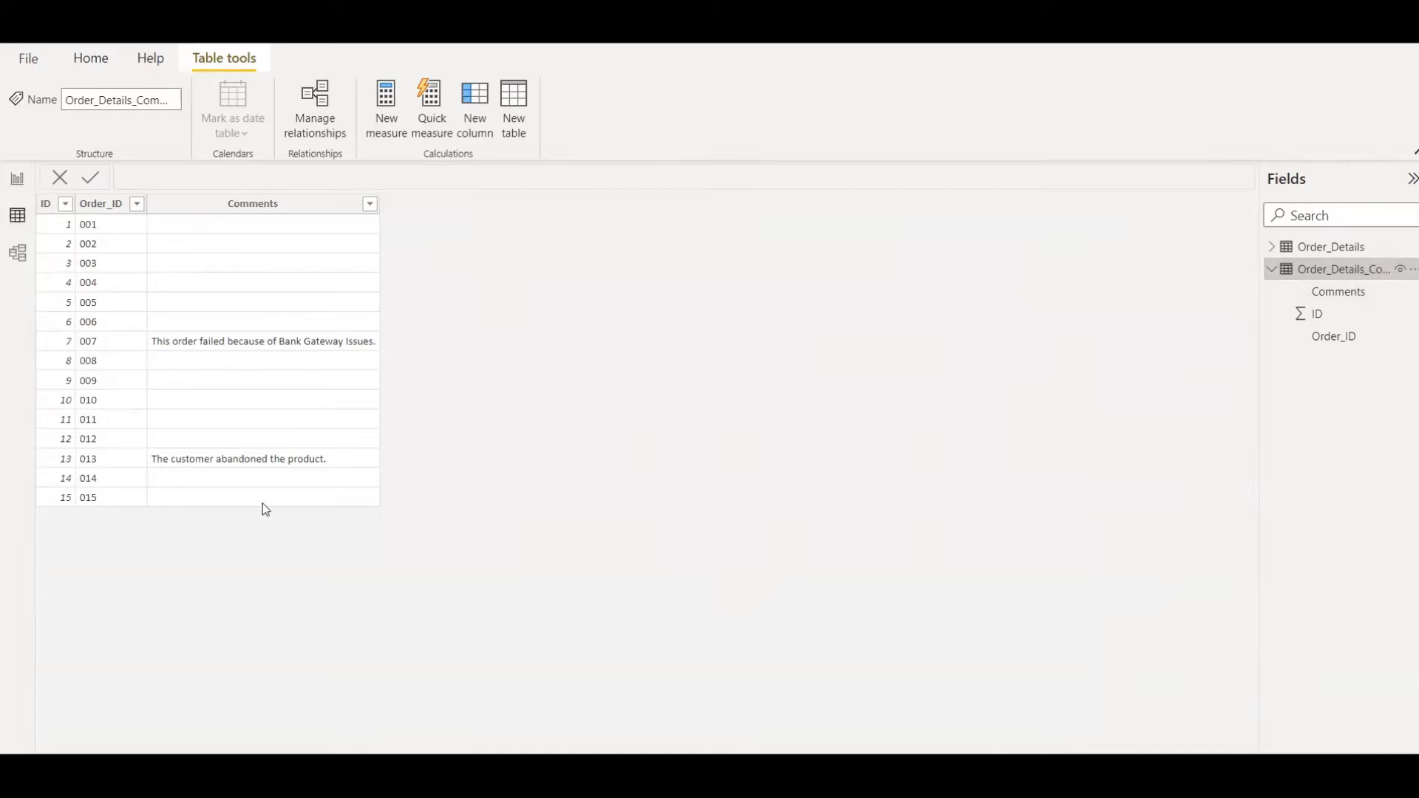
left_click(17, 179)
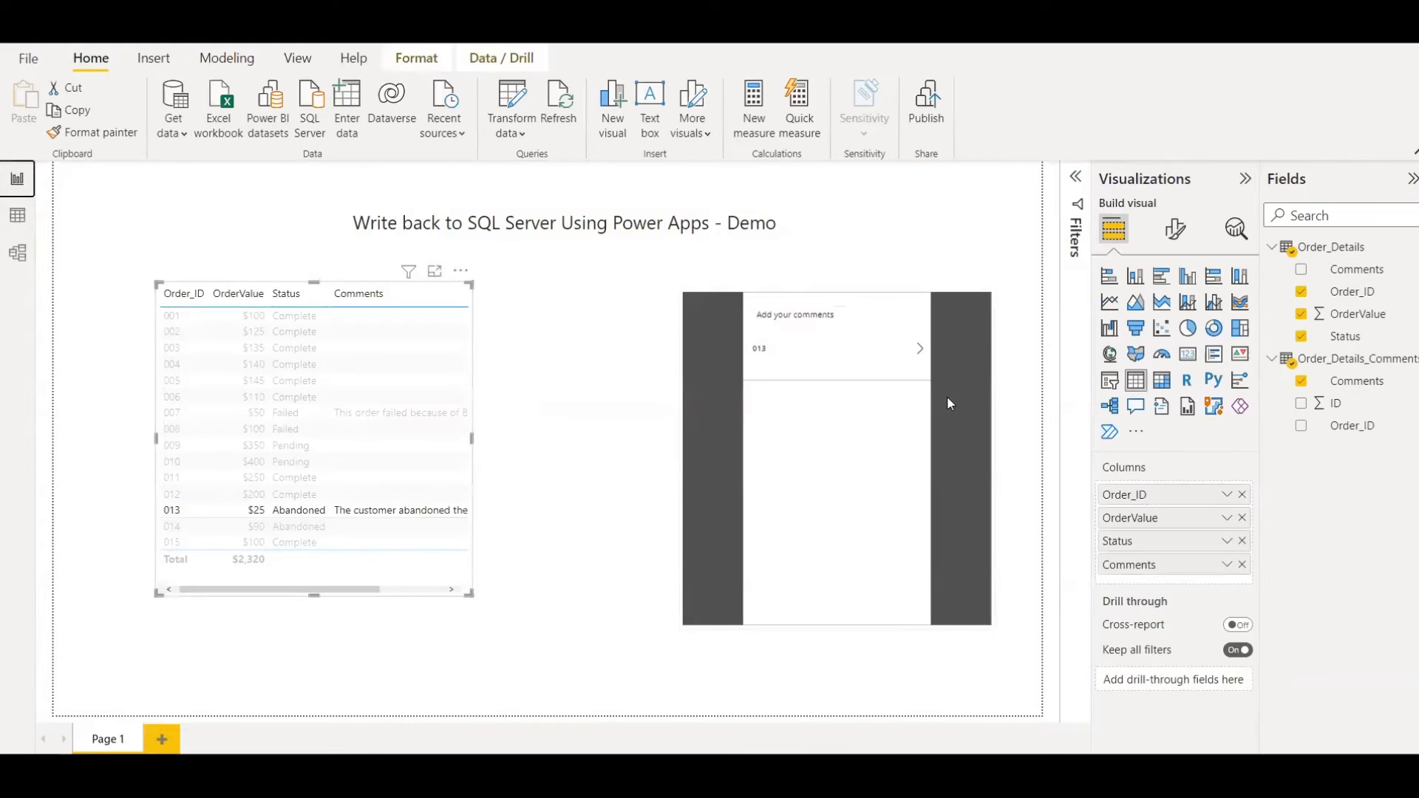
left_click(1029, 356)
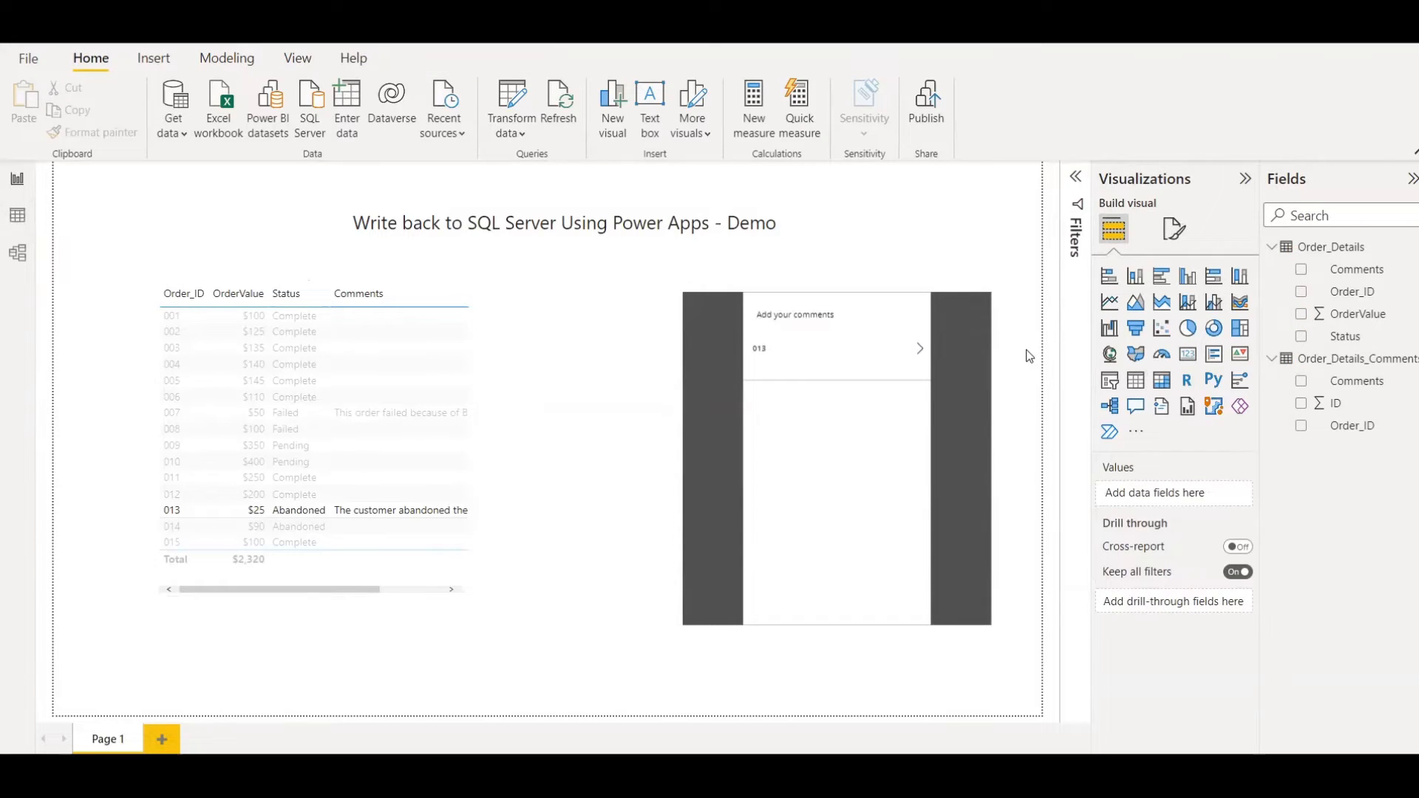